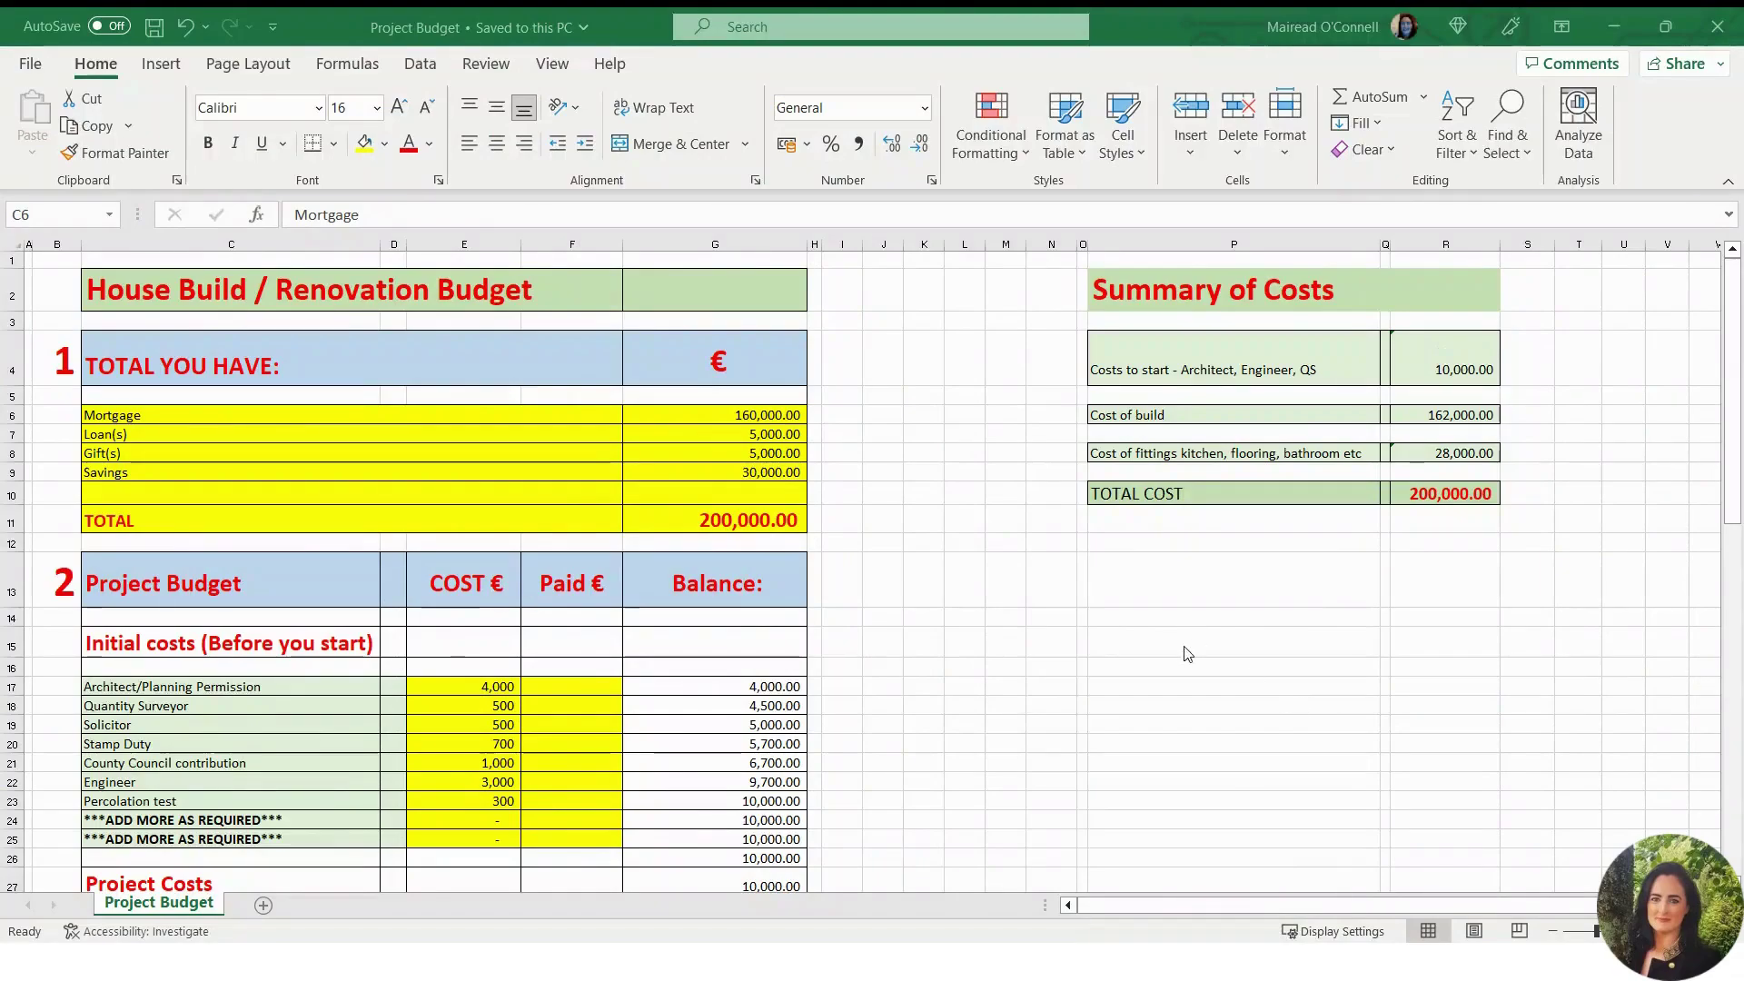
Look over the house build budget from the available funds through the cost sections to the funds needed.
scroll(1161, 752, down, 8)
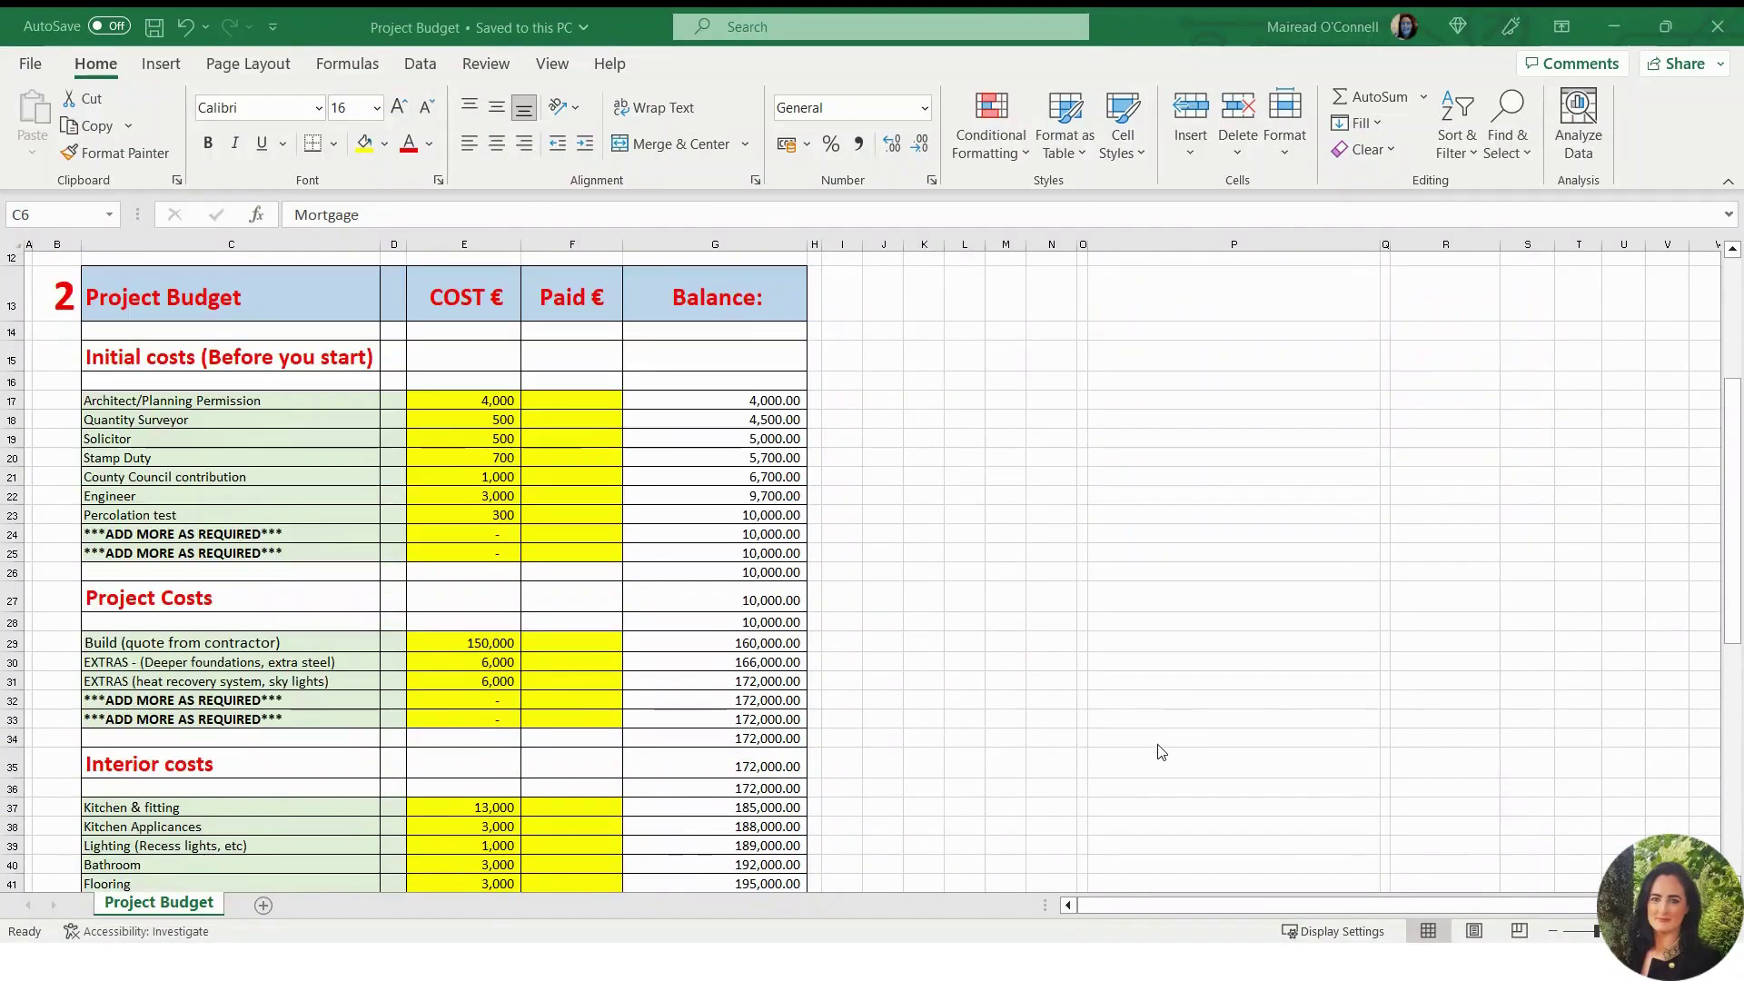
scroll(1161, 752, down, 1)
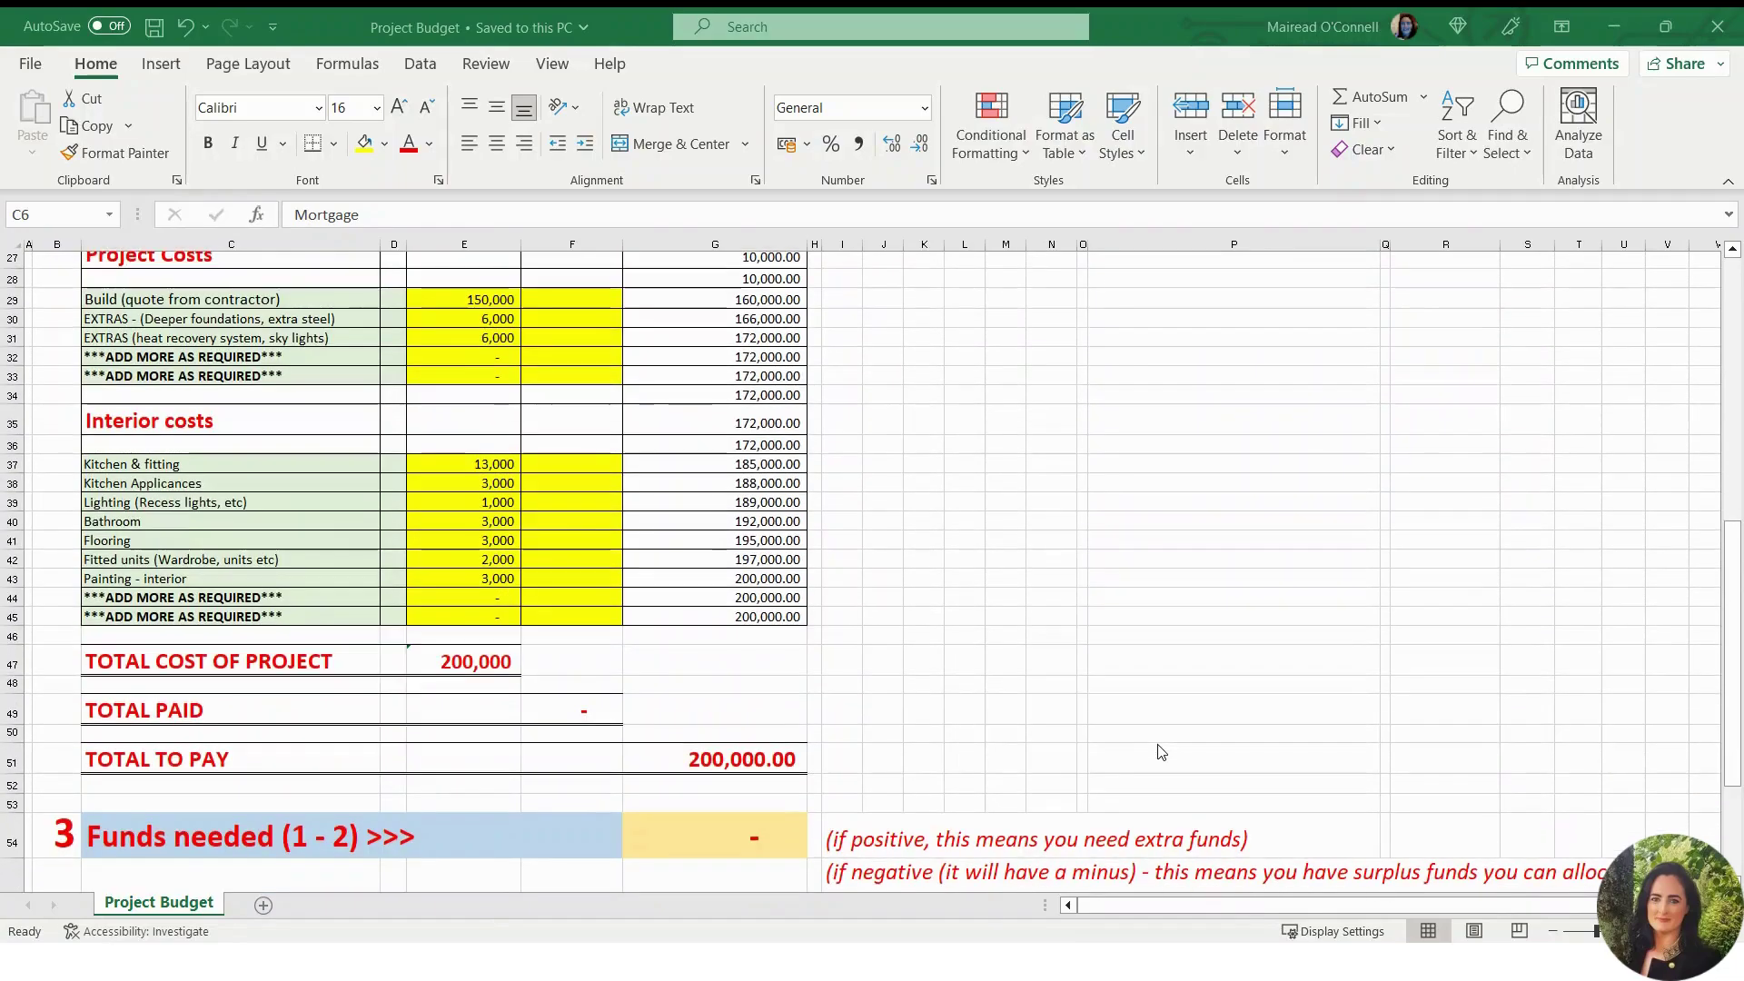
scroll(1161, 752, up, 2)
scroll(1160, 752, up, 4)
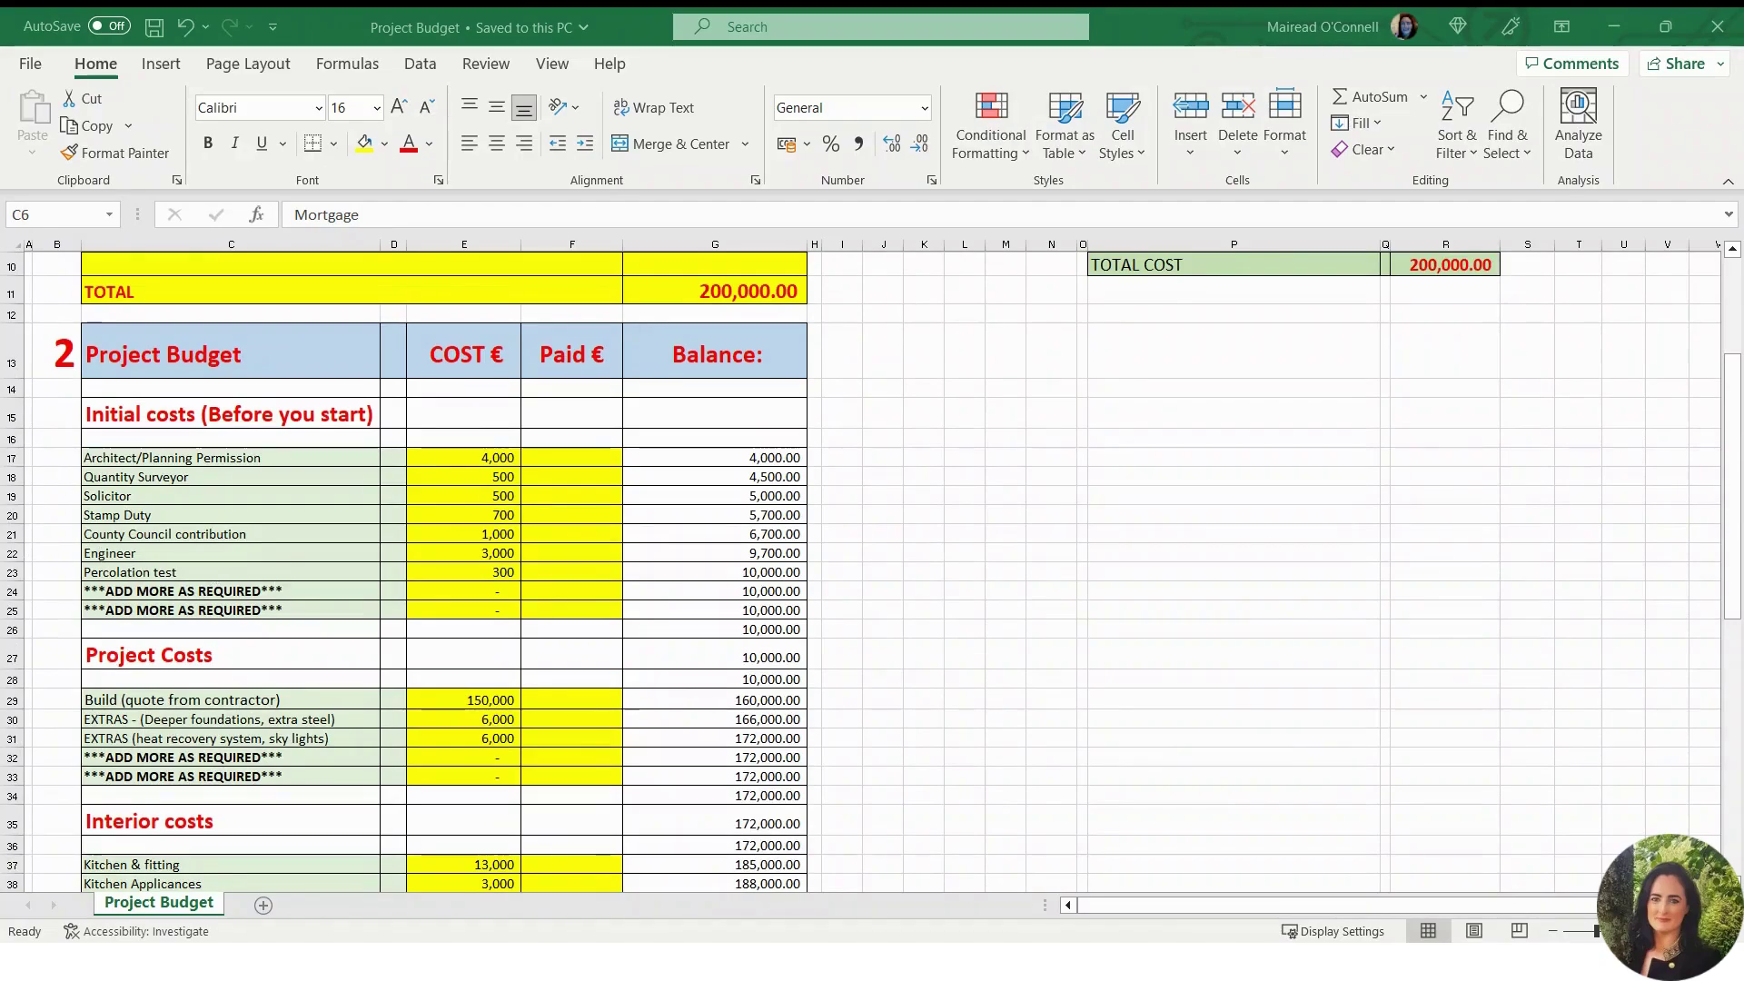
scroll(456, 683, up, 3)
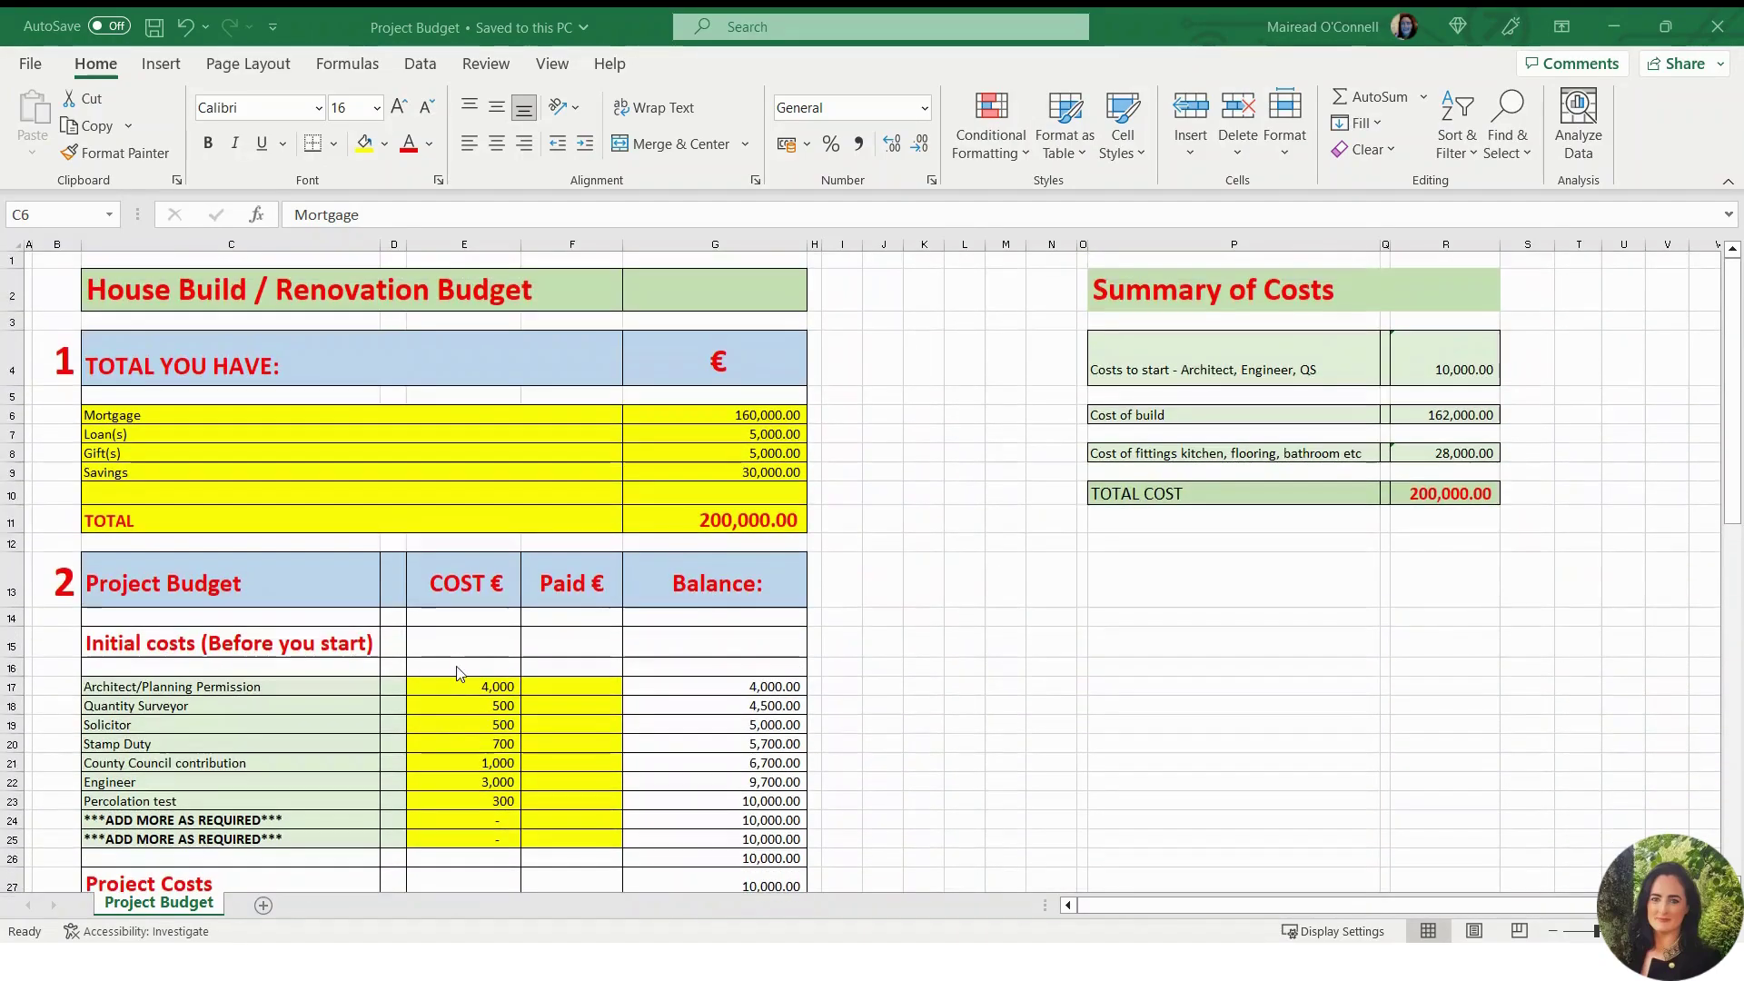
scroll(717, 627, down, 6)
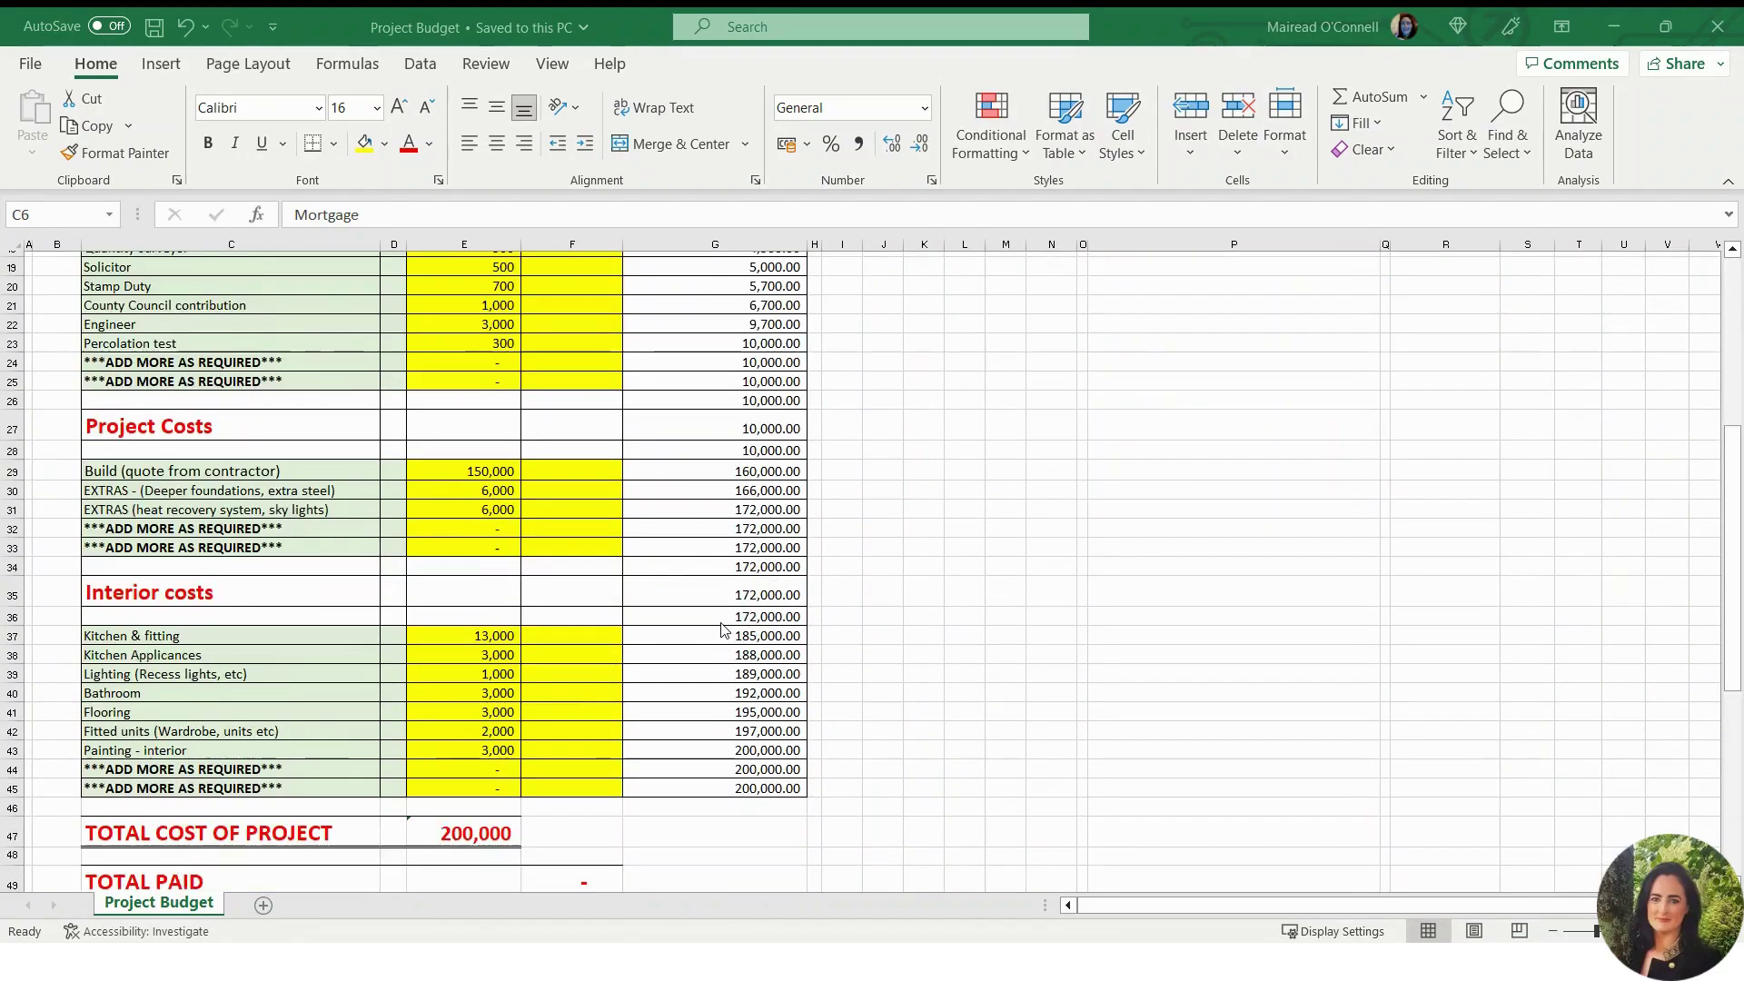
scroll(723, 629, down, 2)
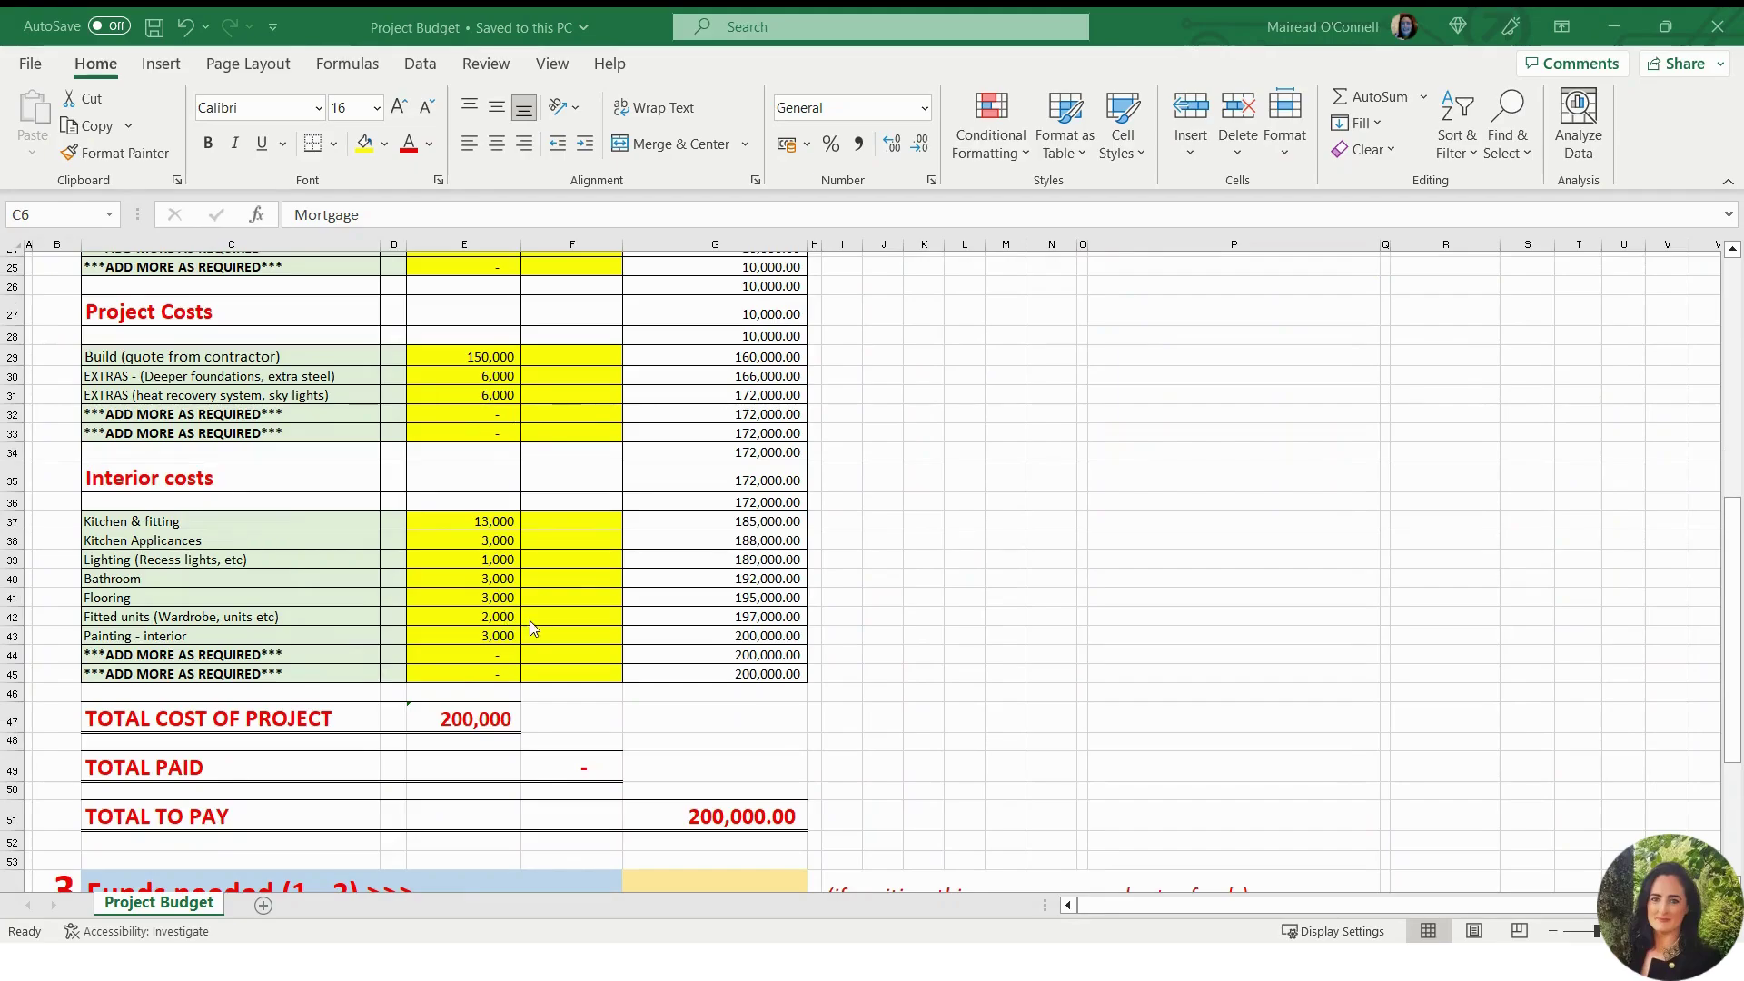
scroll(554, 686, up, 4)
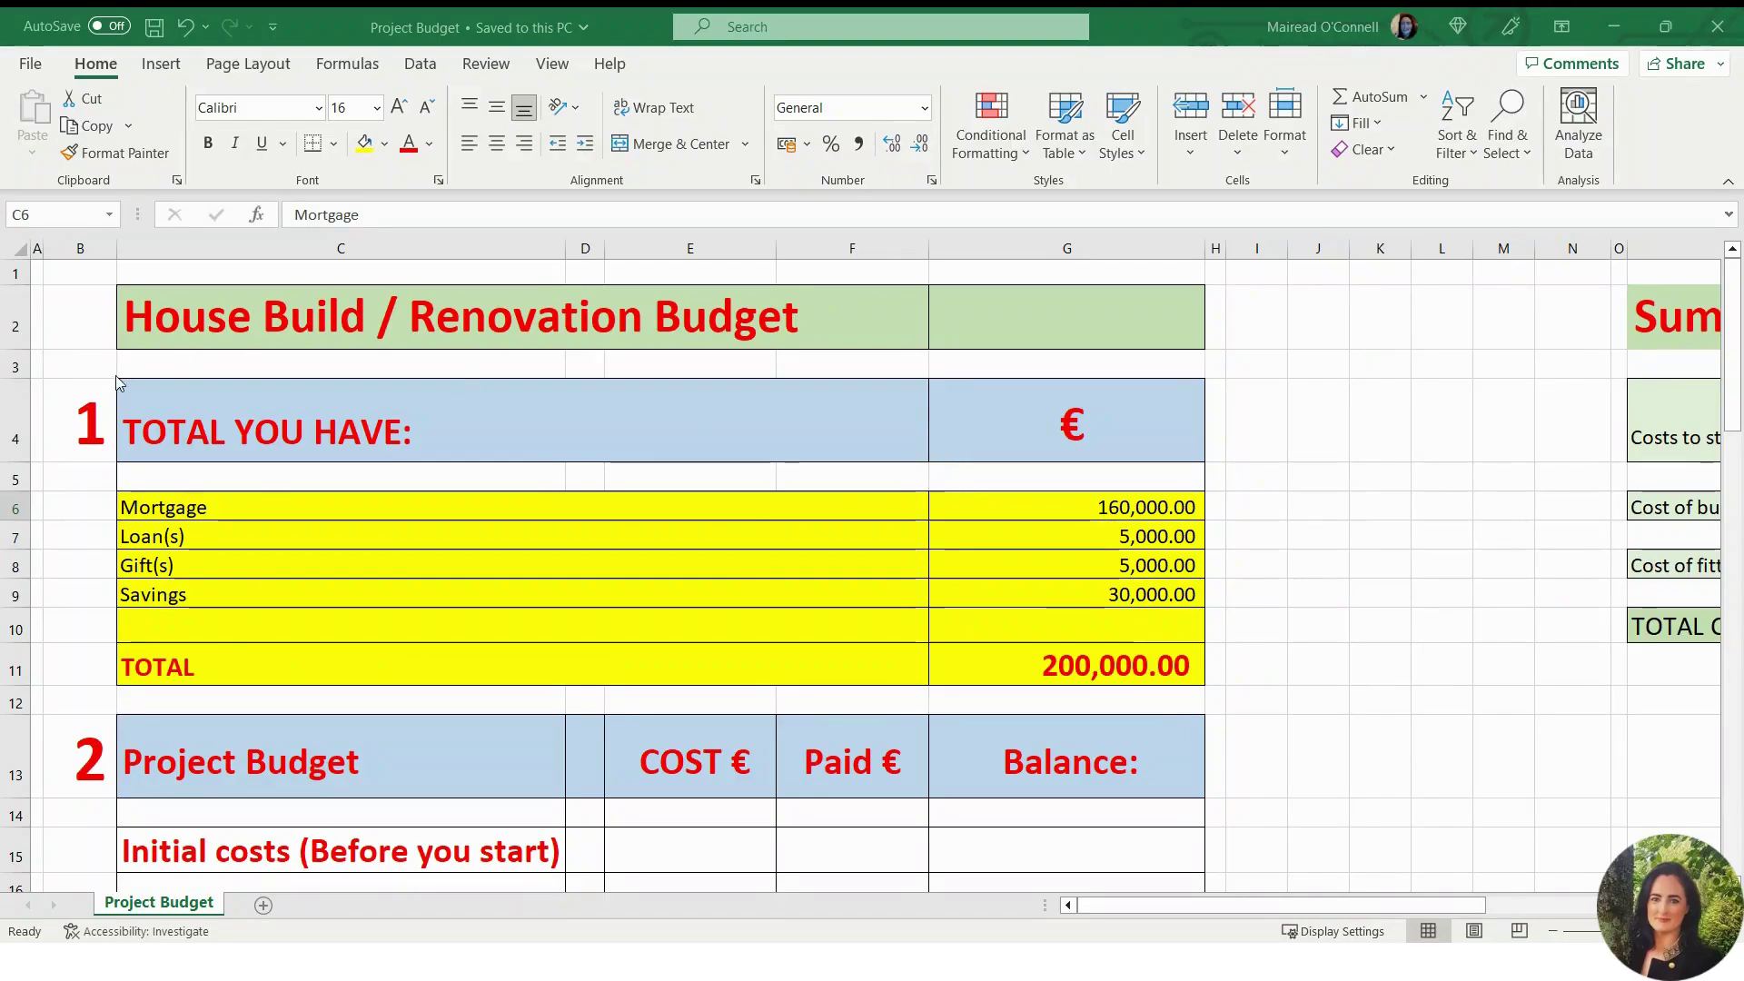
scroll(66, 420, down, 12)
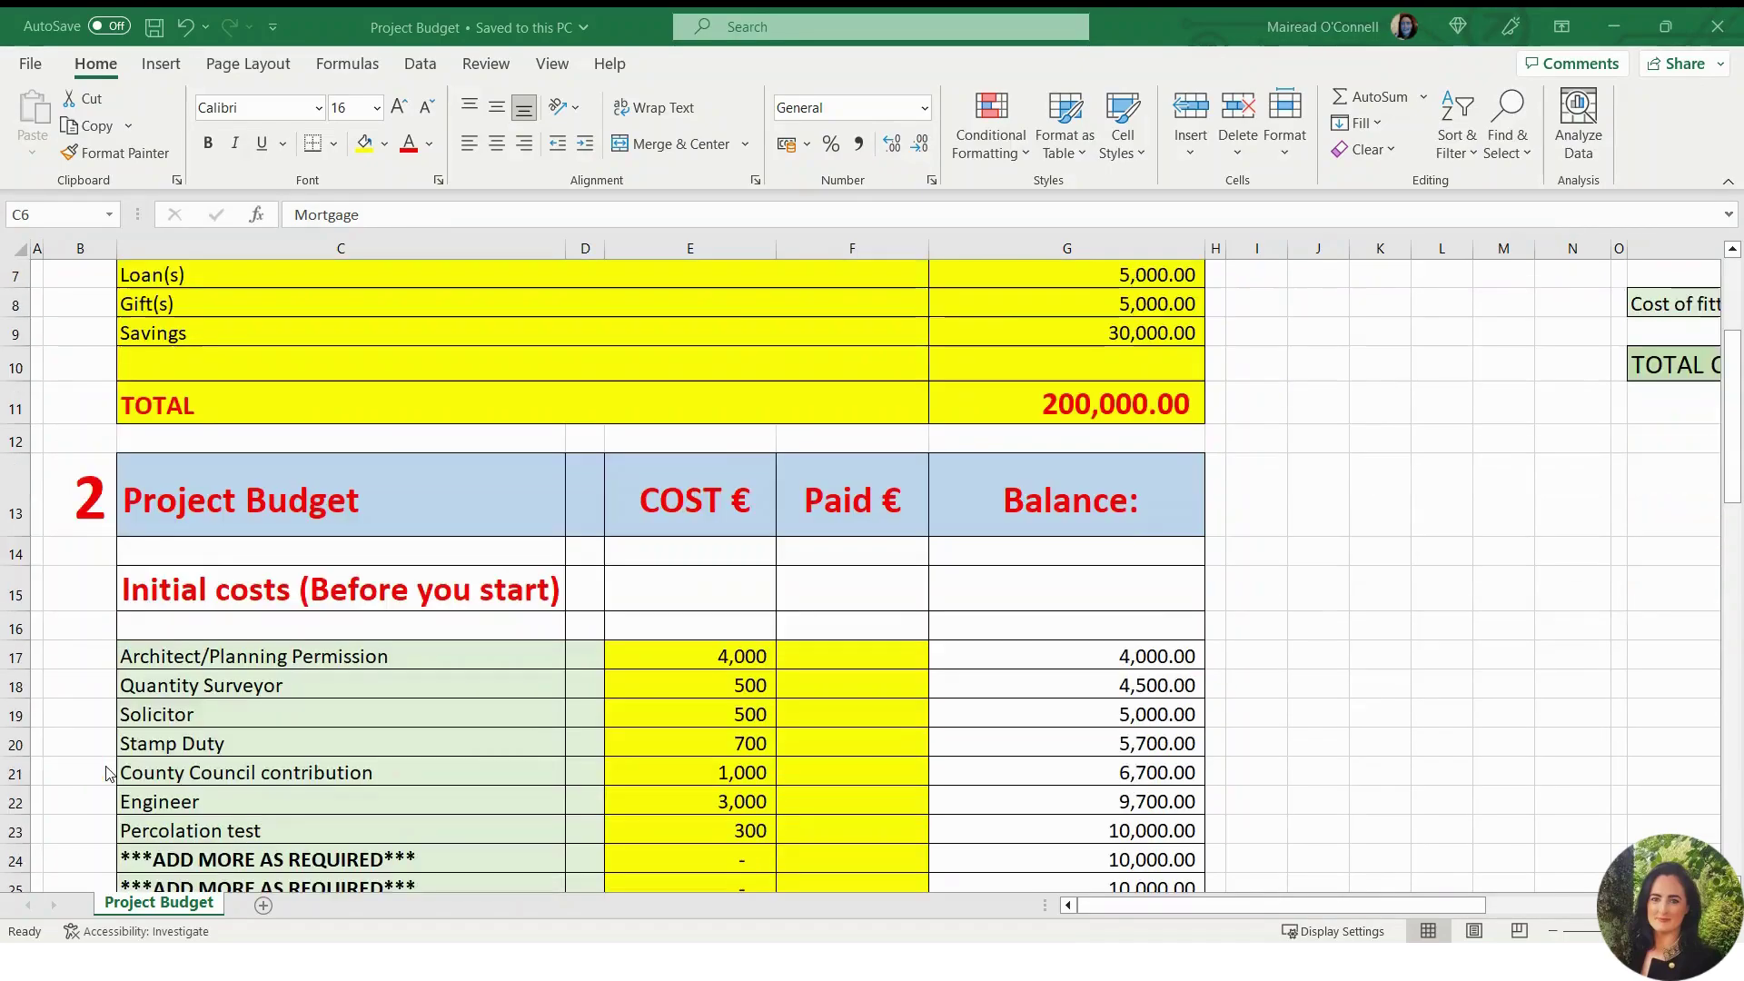
scroll(107, 773, up, 12)
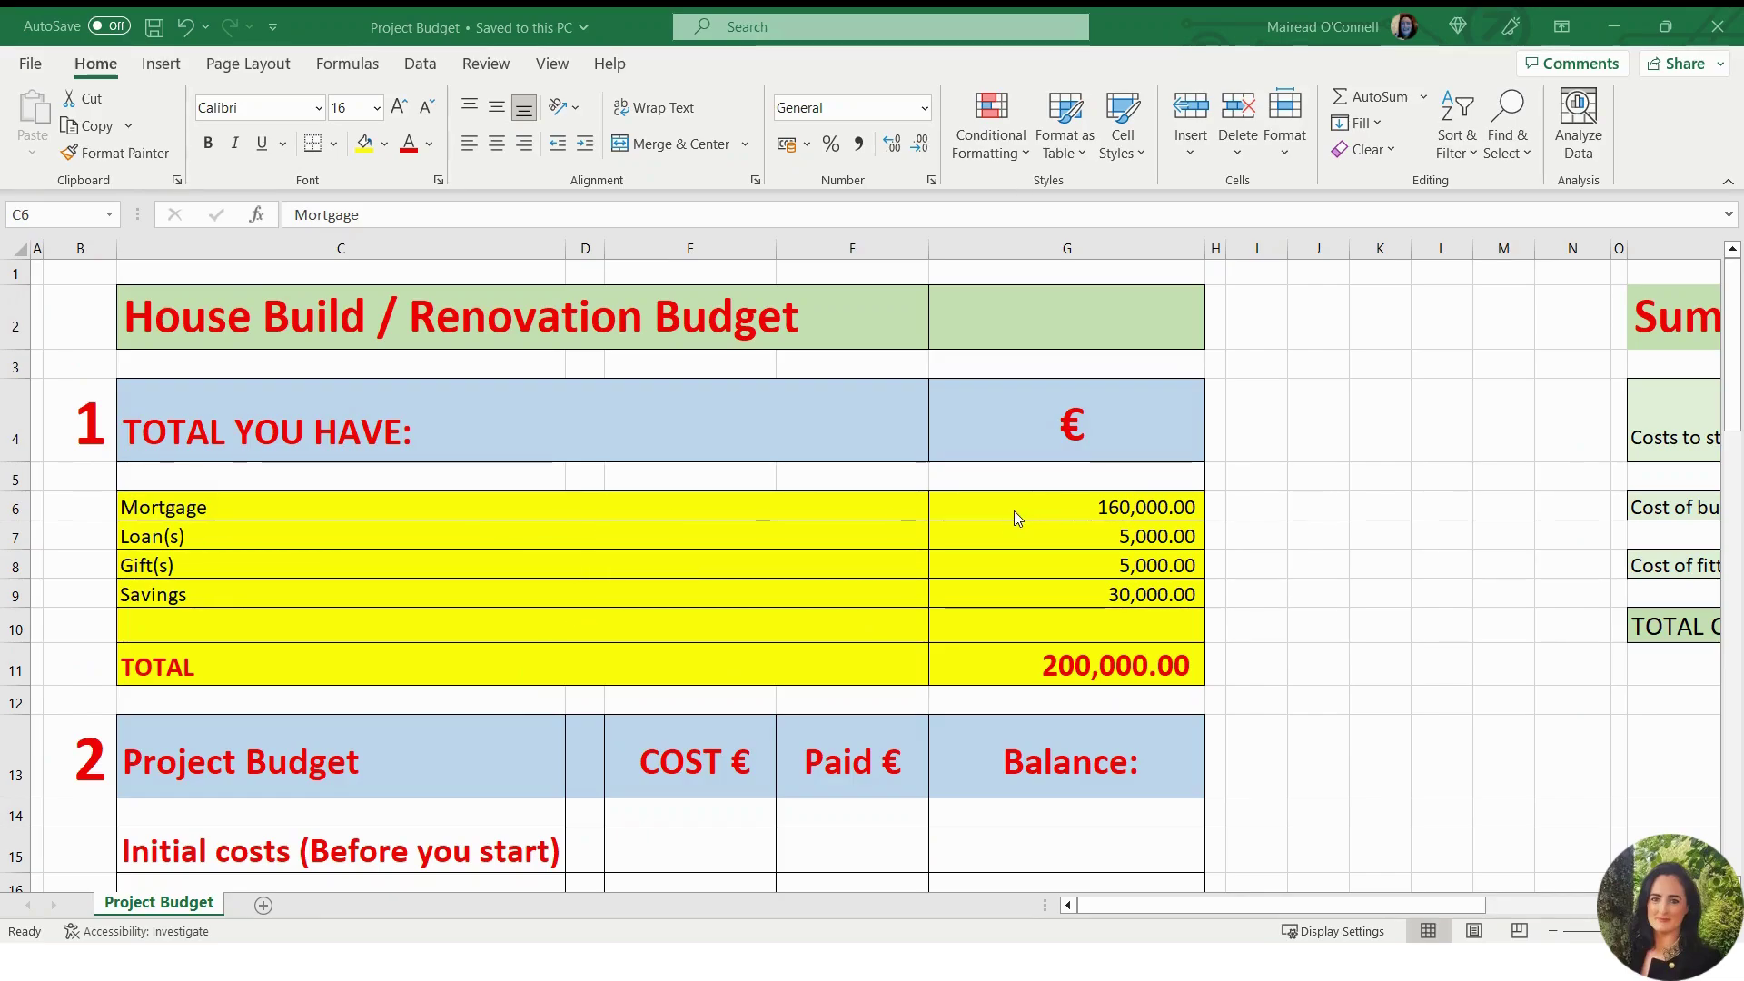
Highlight the Mortgage, Loan(s), Gift(s) and Savings entries in turn to review each funding source and its amount.
drag(1000, 506, 1002, 618)
drag(740, 506, 818, 506)
drag(537, 506, 1008, 517)
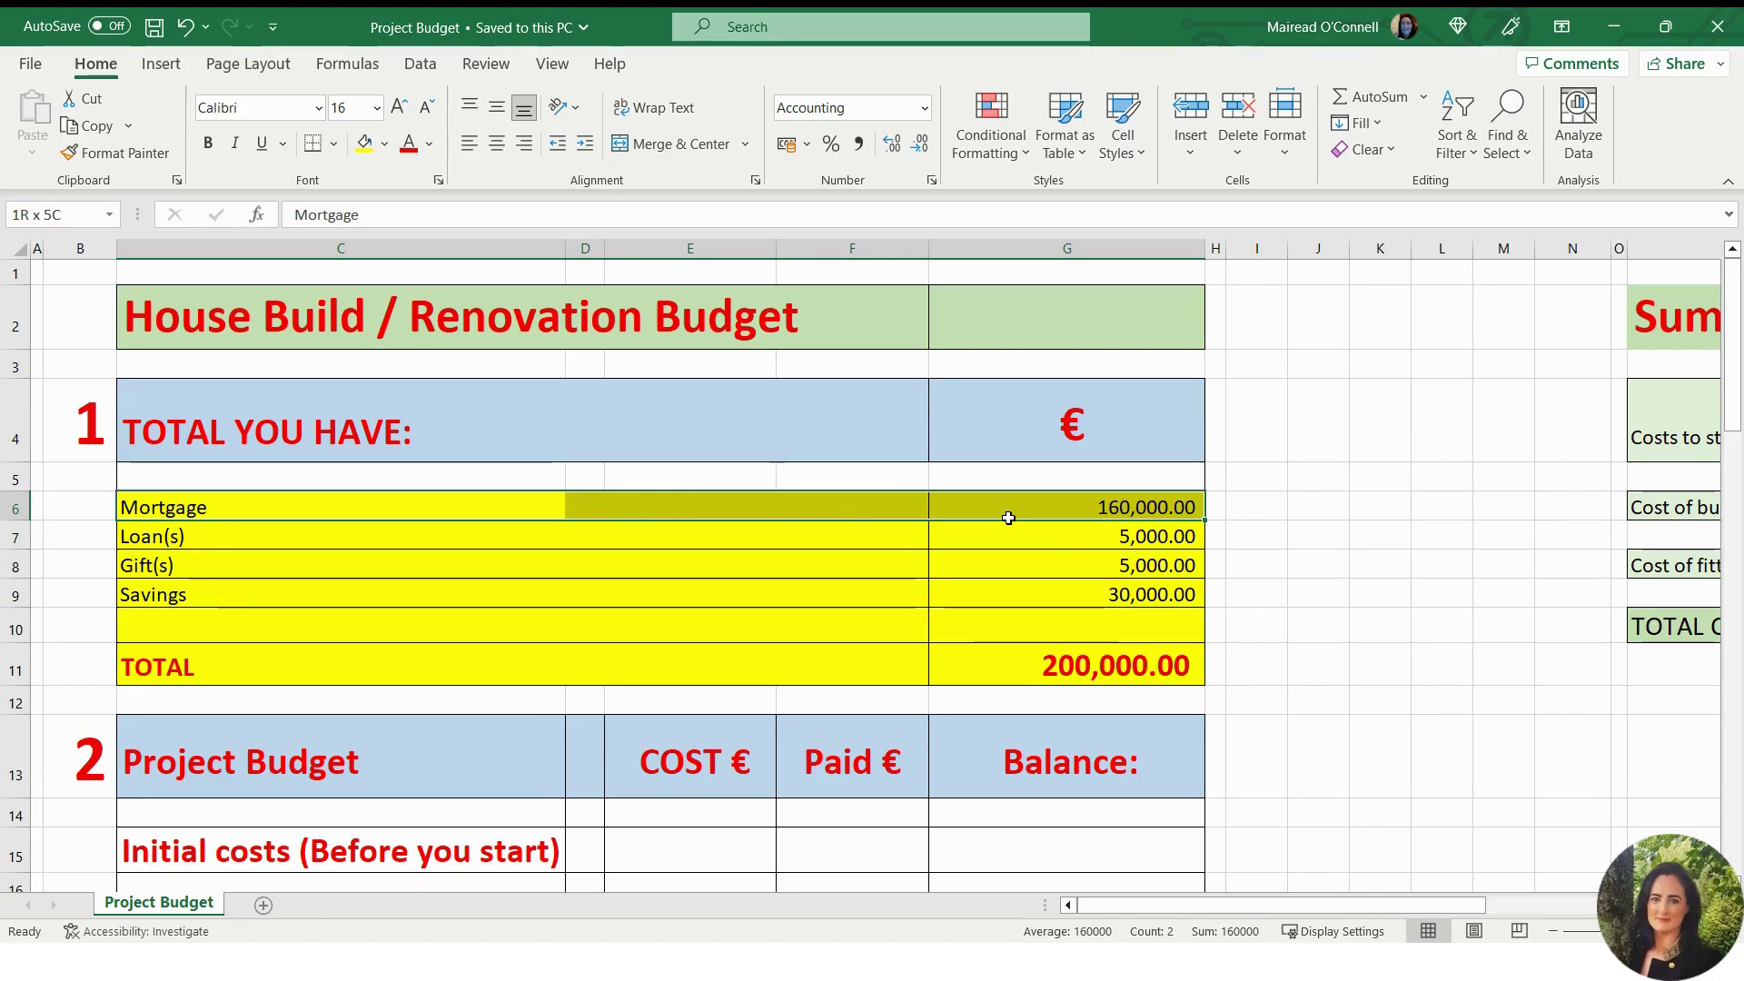
mouse_move(514, 533)
mouse_down()
mouse_move(1074, 549)
mouse_move(1000, 569)
mouse_move(1000, 615)
mouse_move(1079, 540)
mouse_up()
key(Up)
drag(494, 572, 1082, 580)
click(1080, 596)
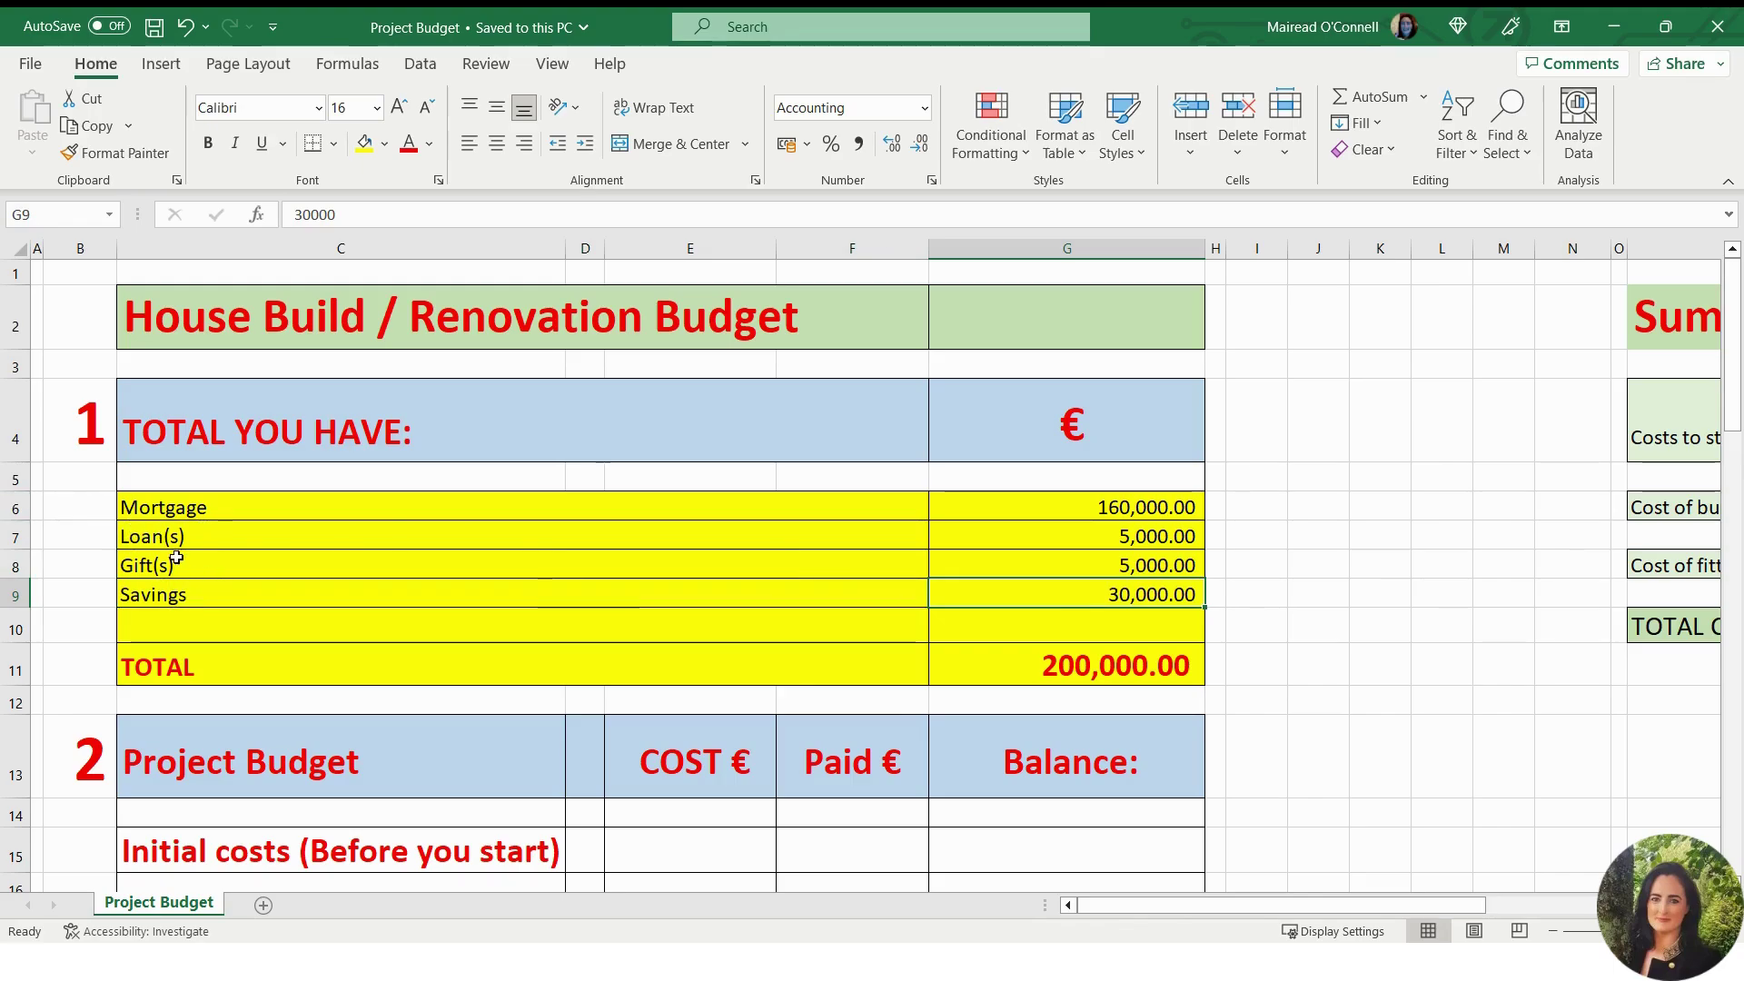
Clear the Mortgage label and amount in row 6, and undo the deletion.
click(14, 537)
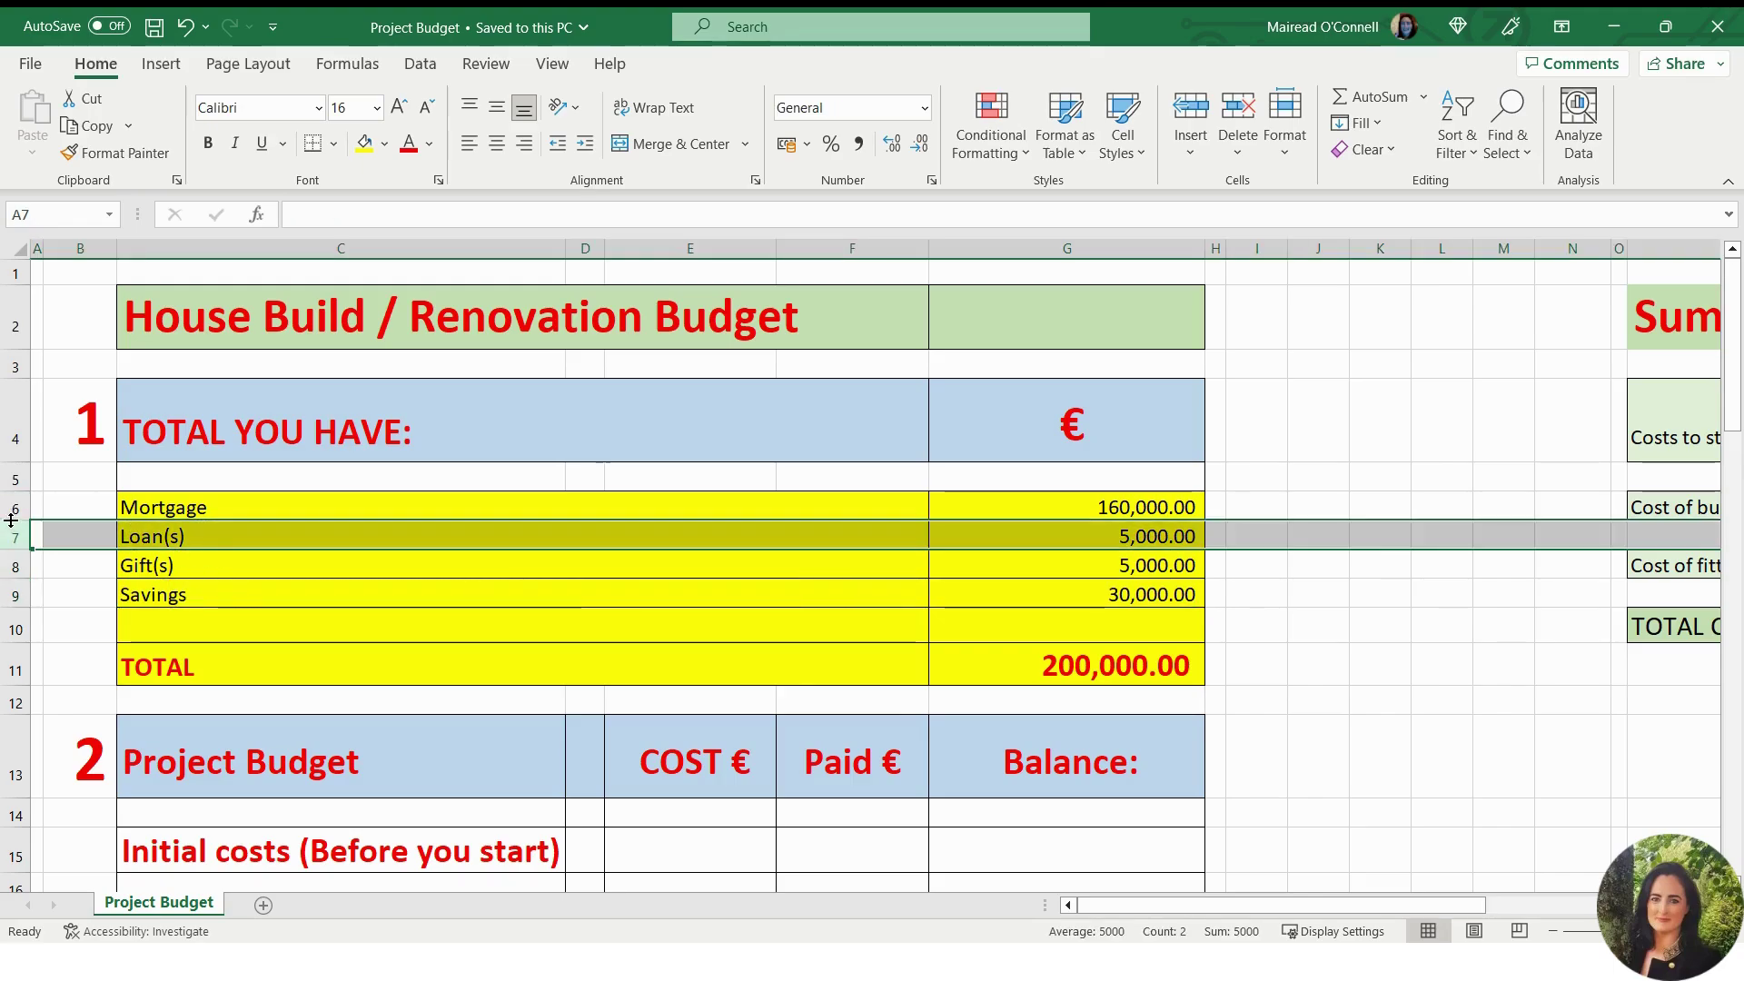
click(9, 507)
drag(147, 510, 1059, 512)
key(Delete)
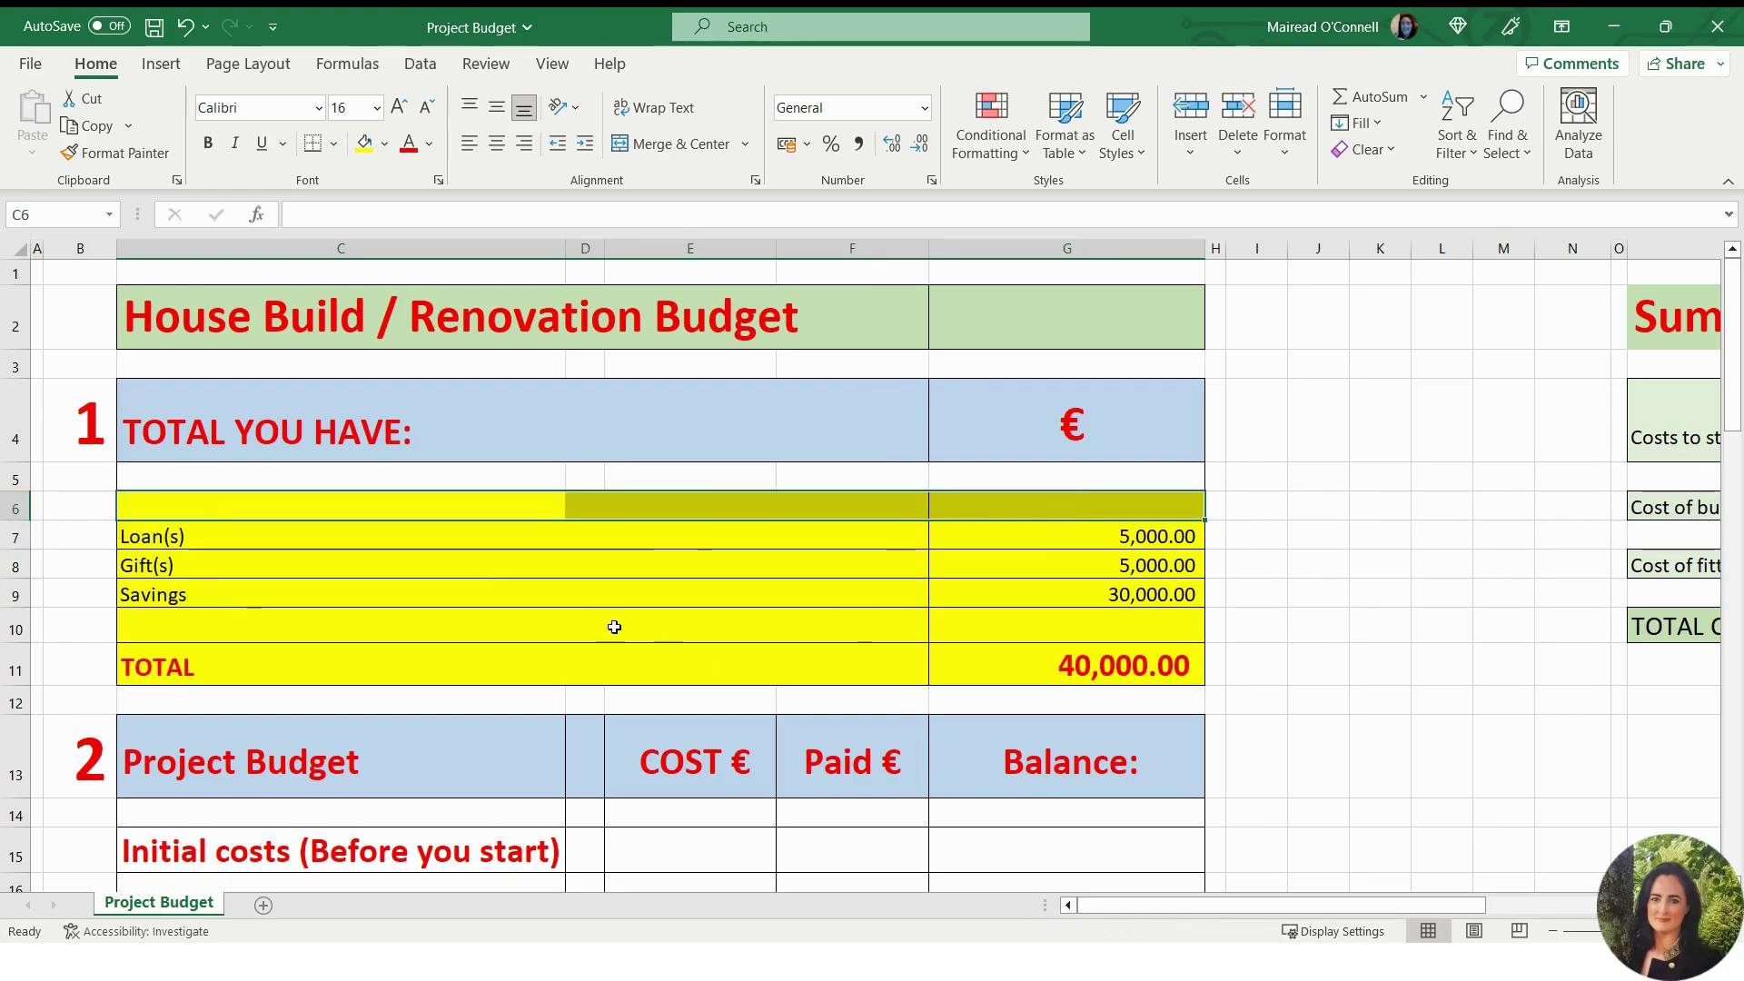
click(185, 26)
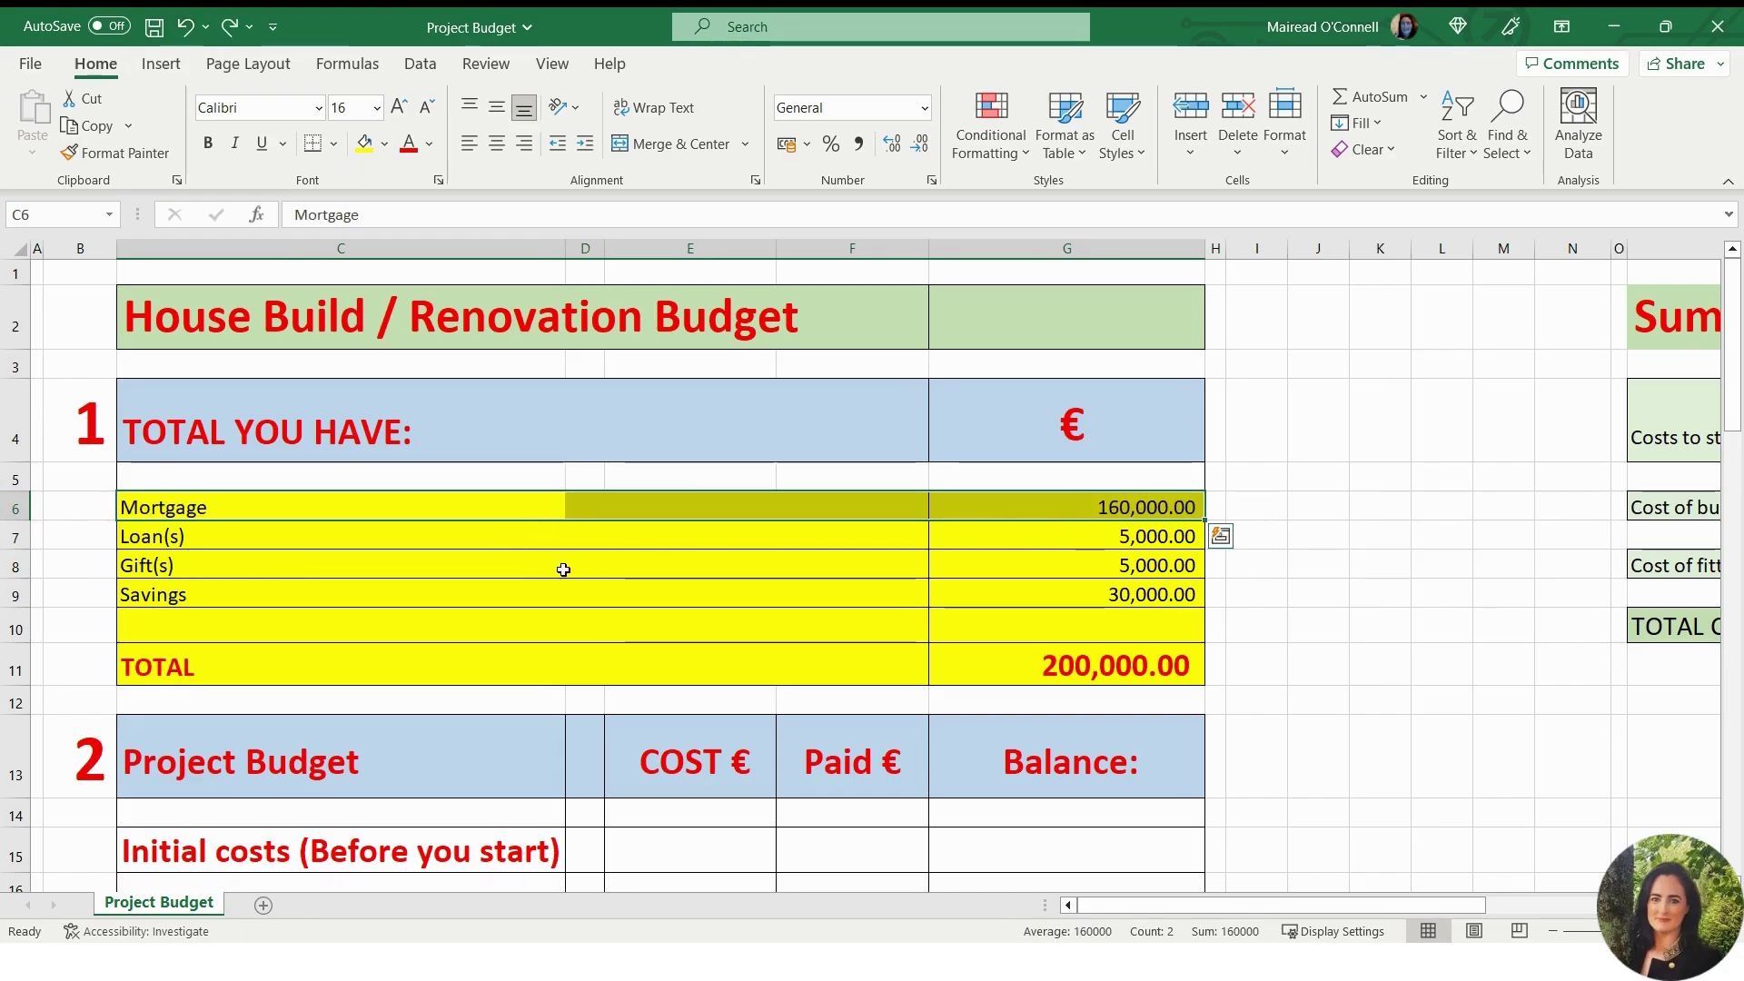
click(591, 591)
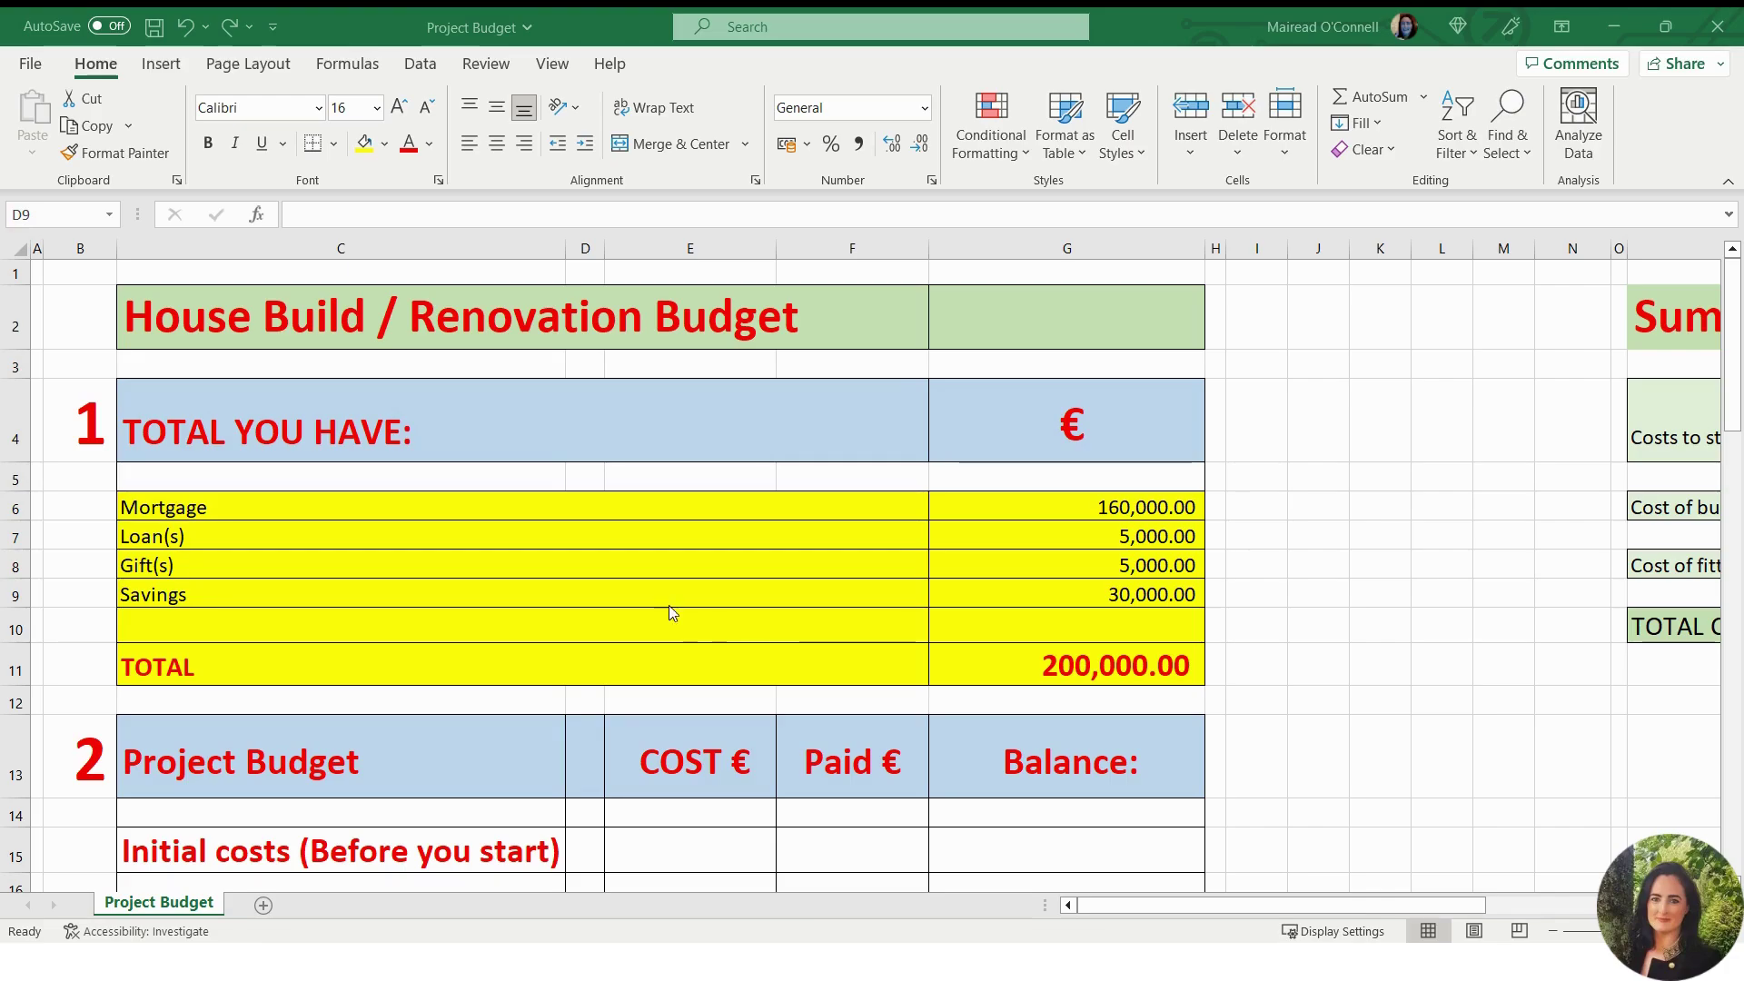
Review the initial, project and interior cost items listed under Project Budget.
scroll(662, 586, down, 1)
scroll(661, 588, down, 3)
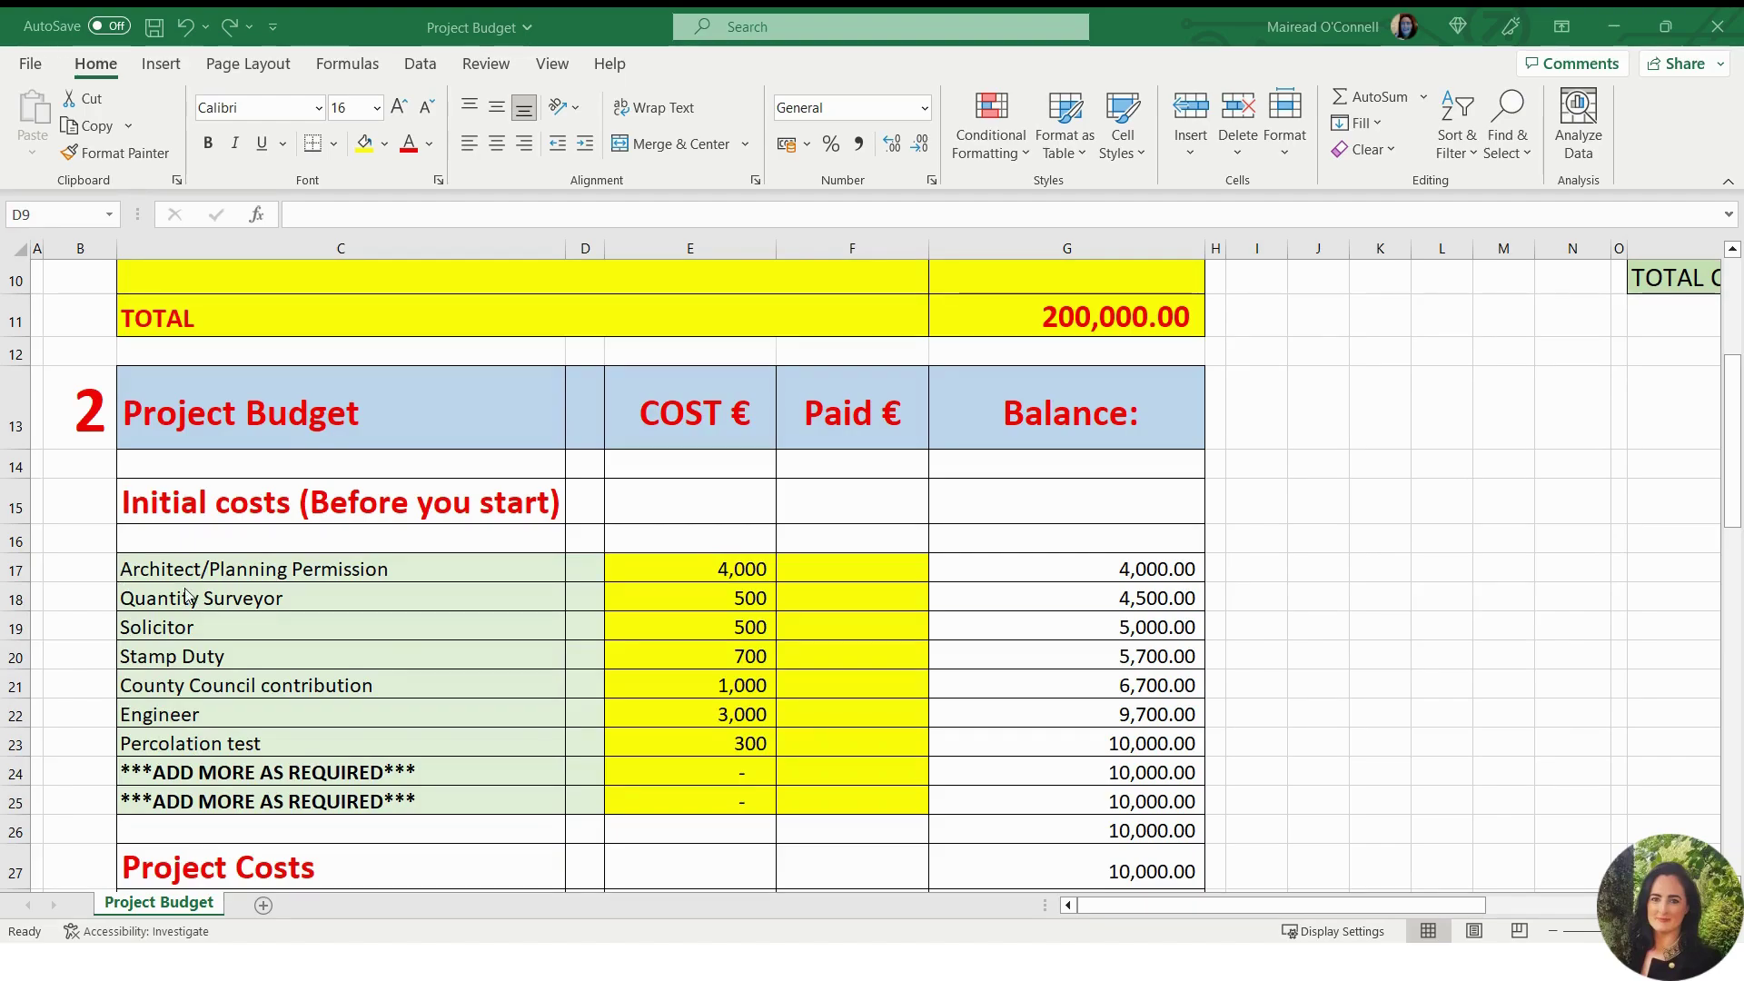
scroll(324, 720, down, 2)
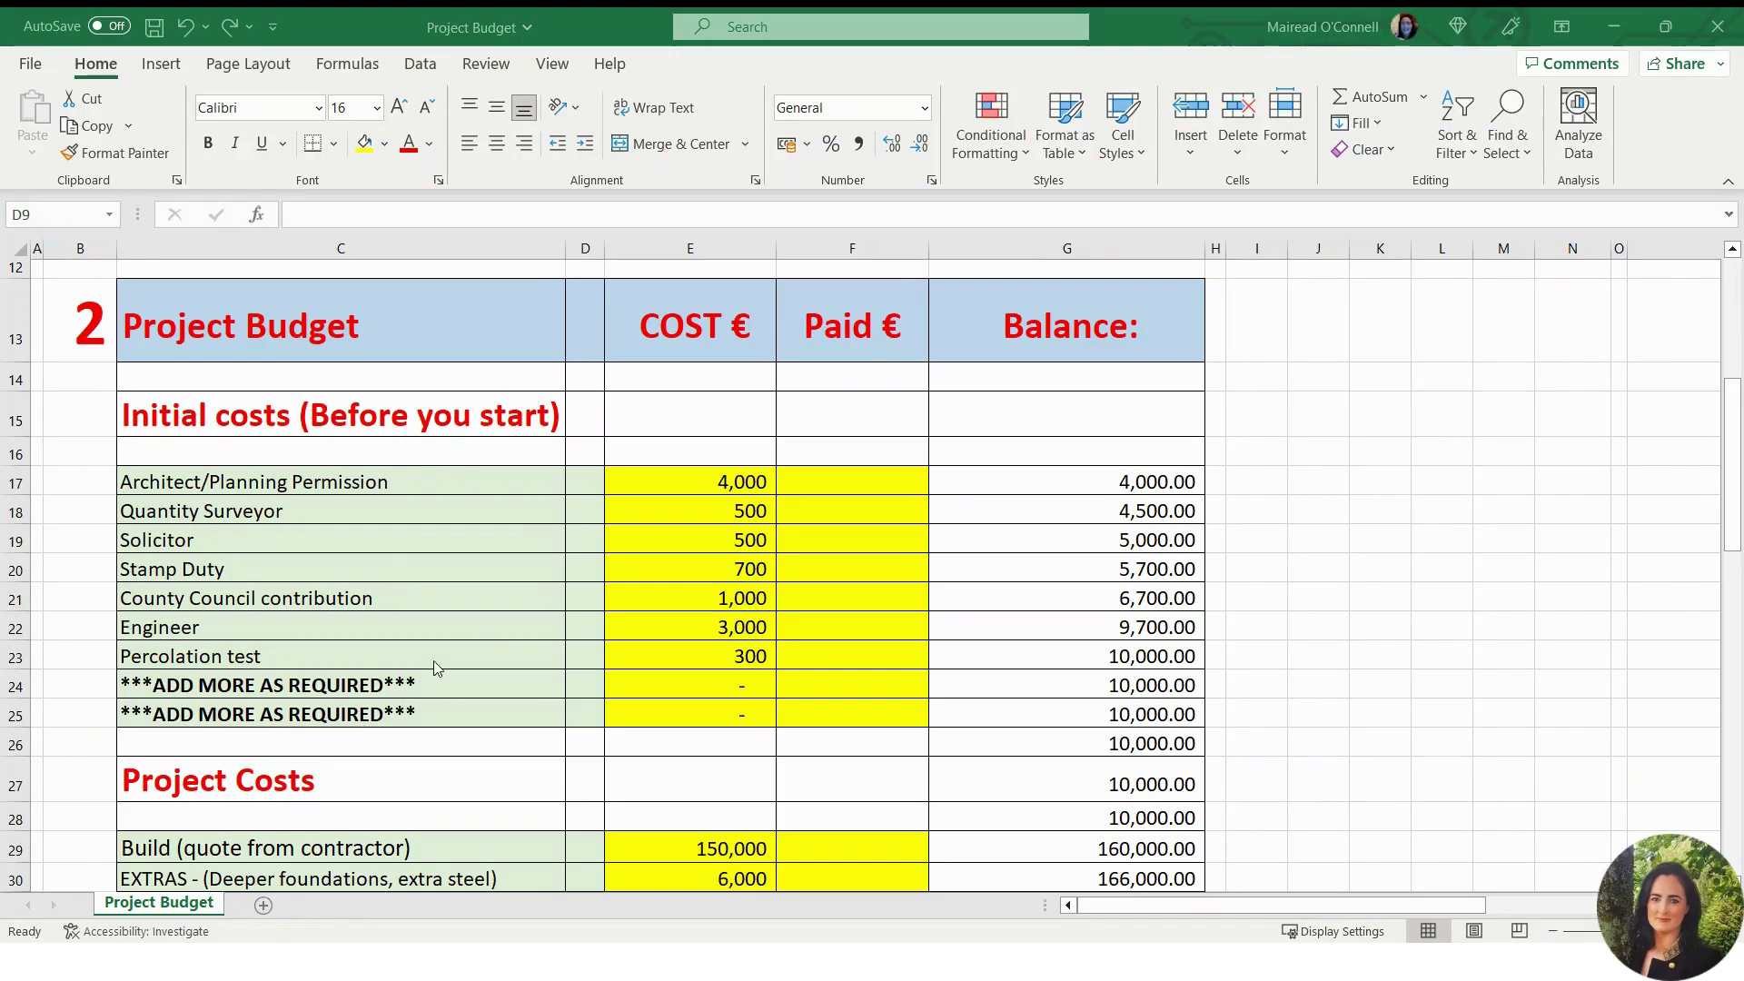
scroll(466, 645, down, 3)
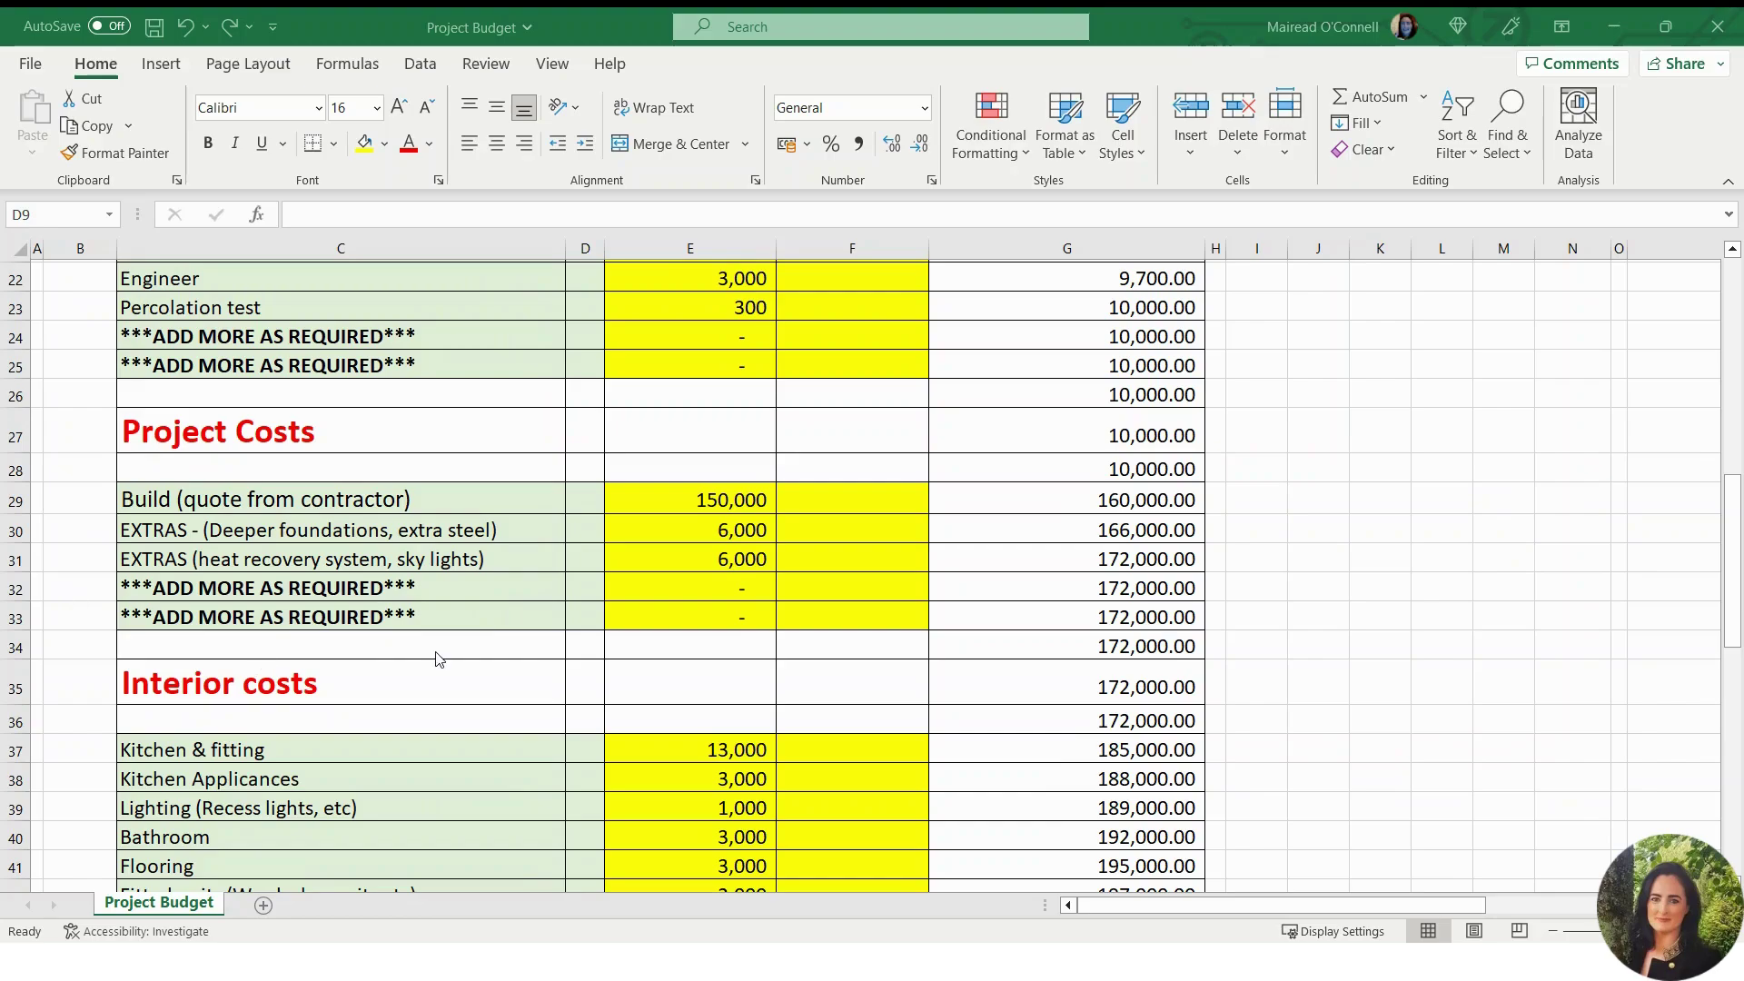
scroll(438, 659, down, 2)
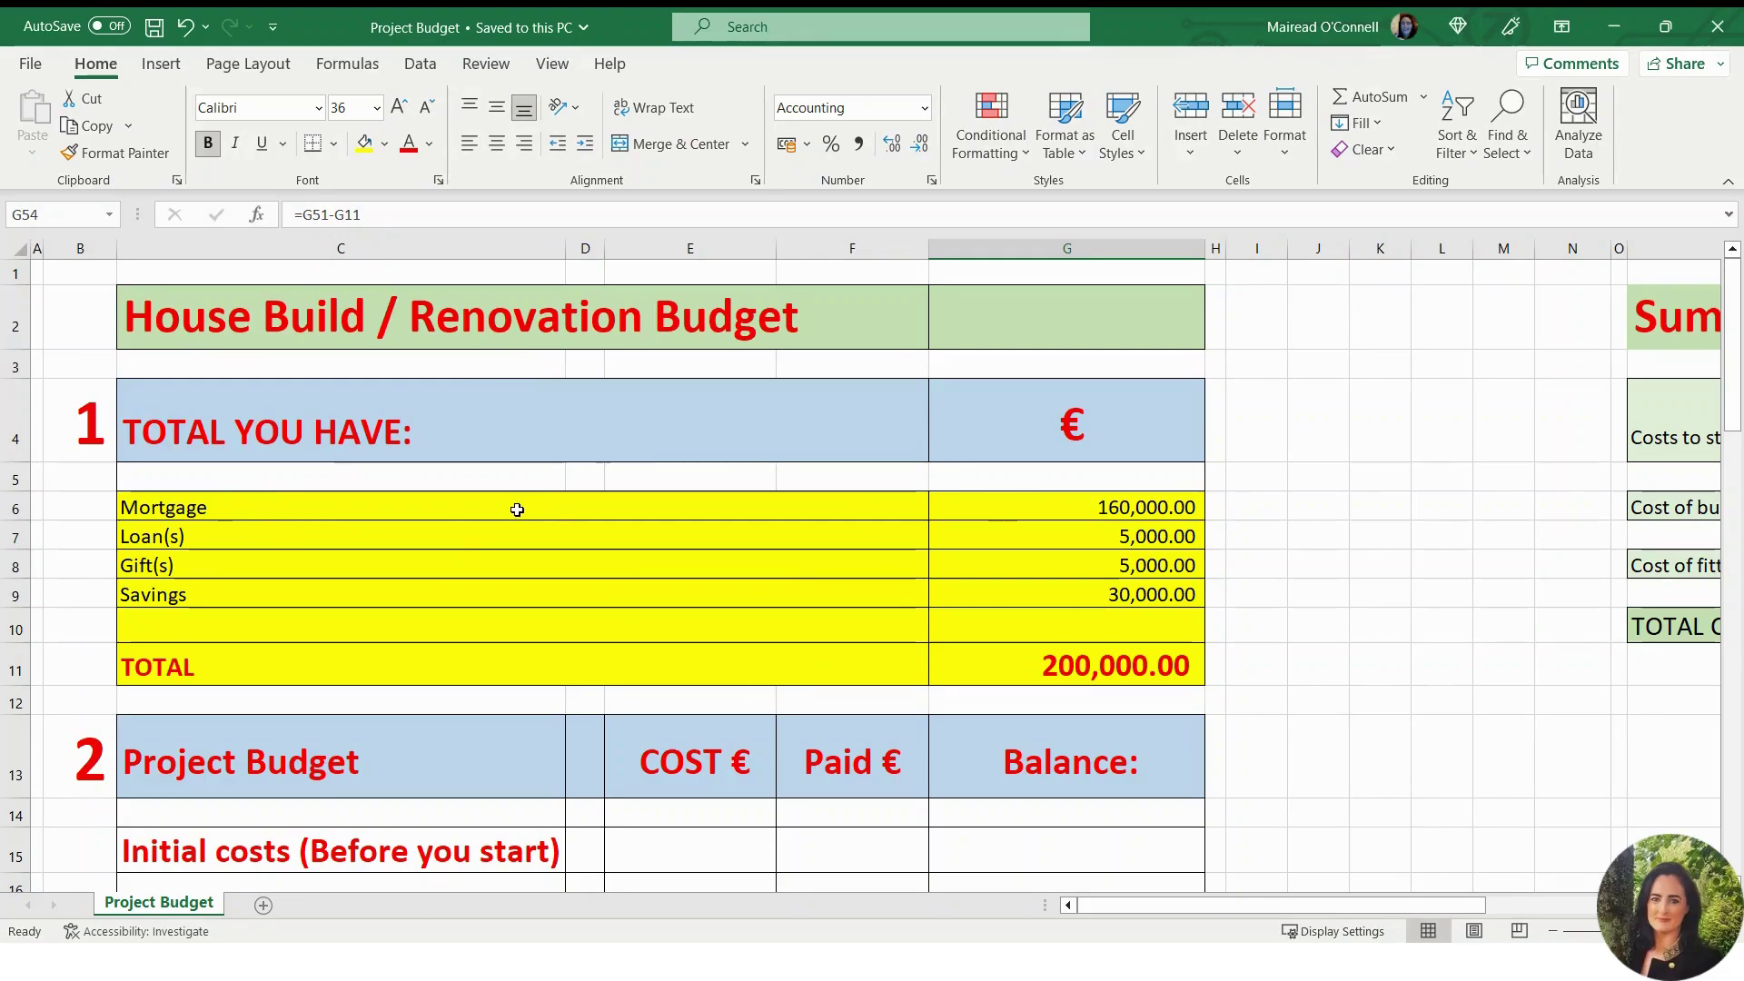
Highlight the whole block of funding sources and amounts from Mortgage to Savings.
drag(517, 509, 1142, 594)
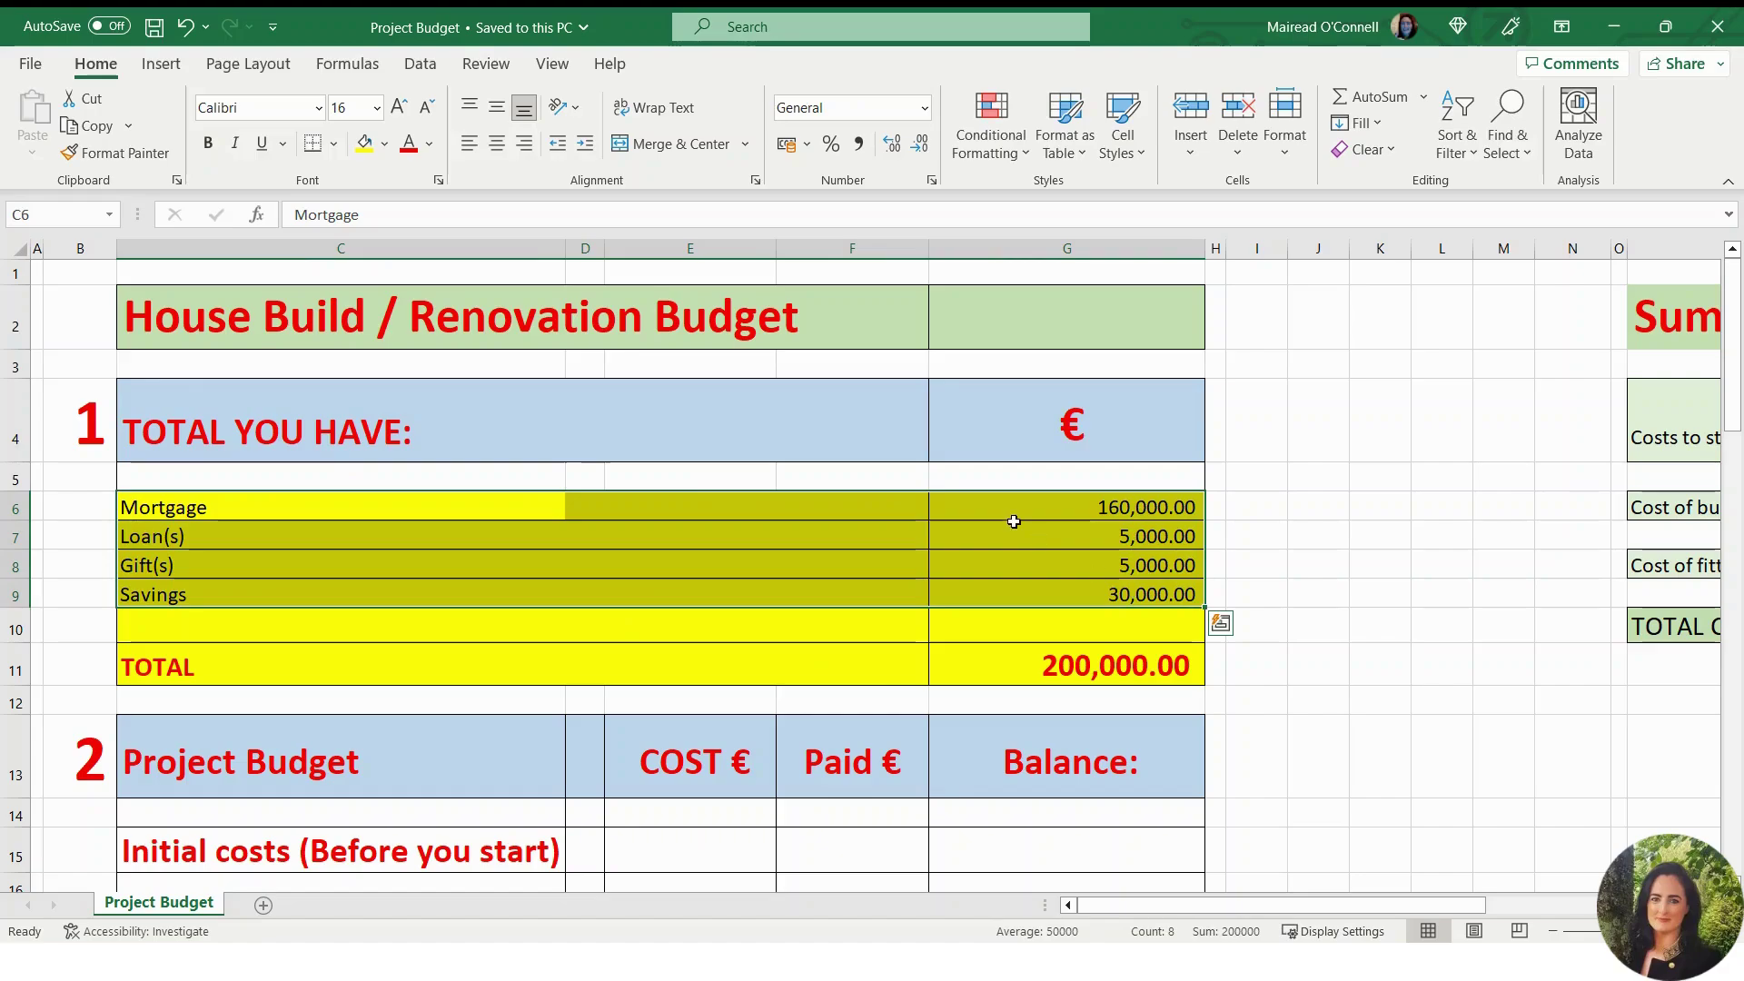
click(517, 501)
drag(518, 500, 1141, 594)
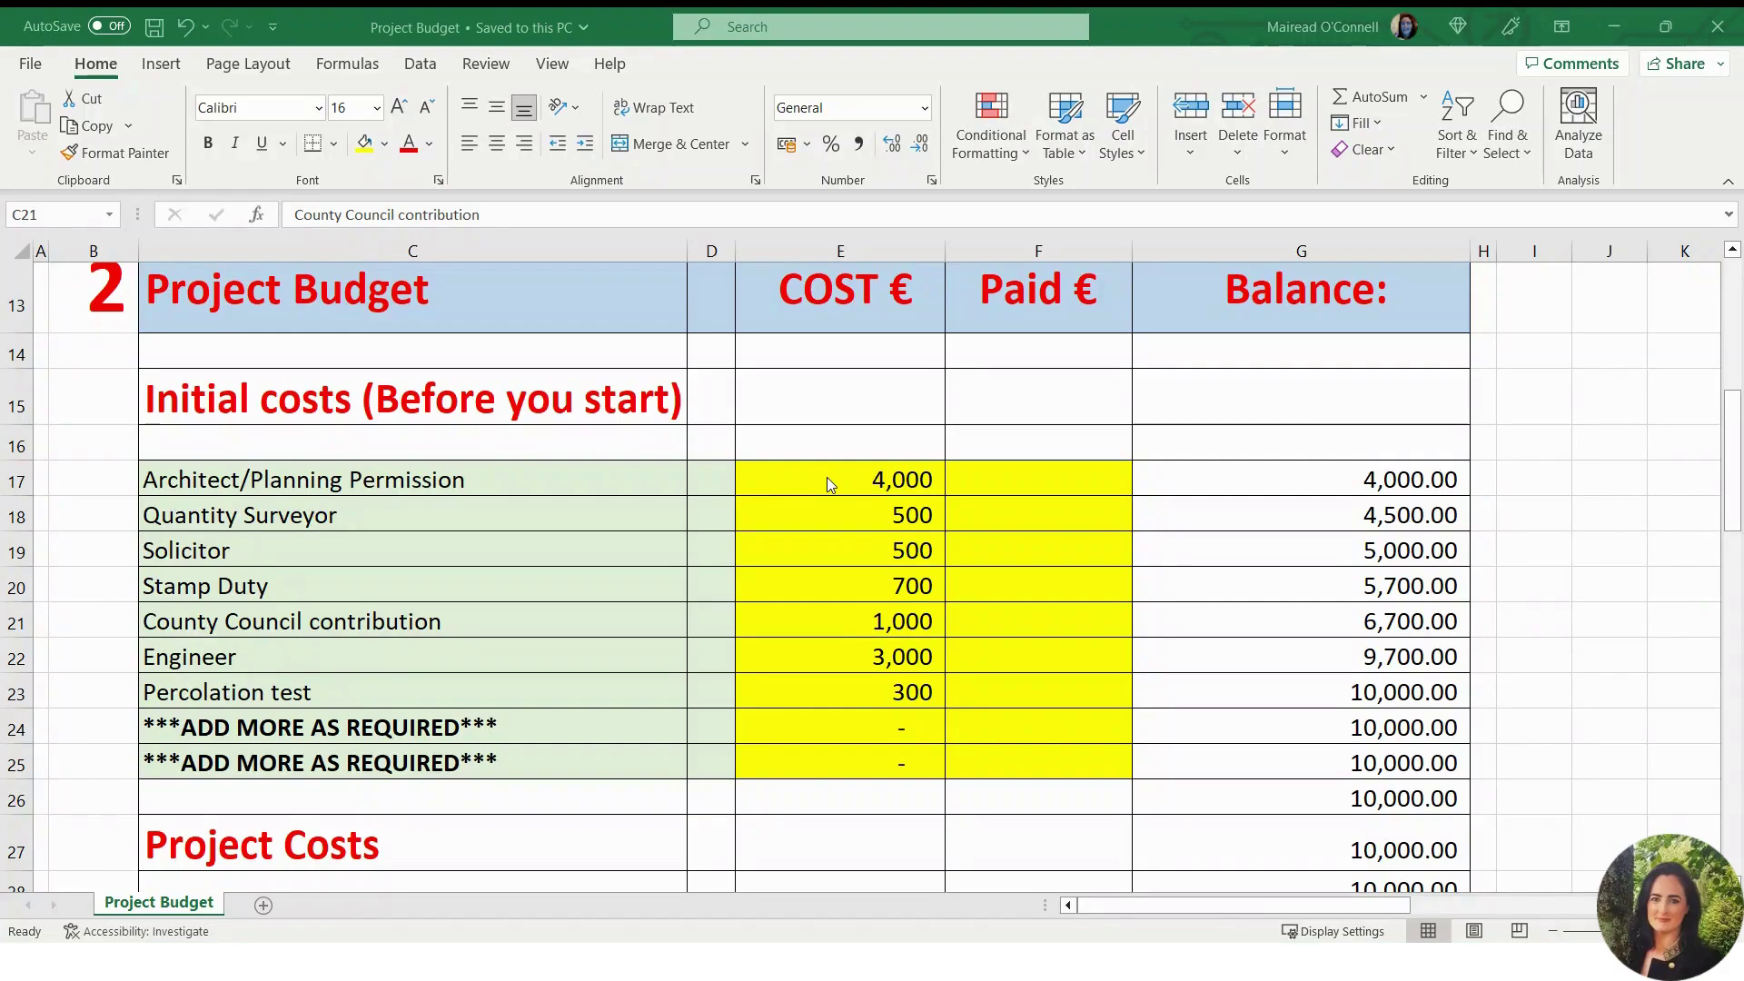
Highlight the initial cost amounts from Architect/Planning Permission to Percolation test, including the Engineer entry, to review them.
drag(826, 477, 801, 688)
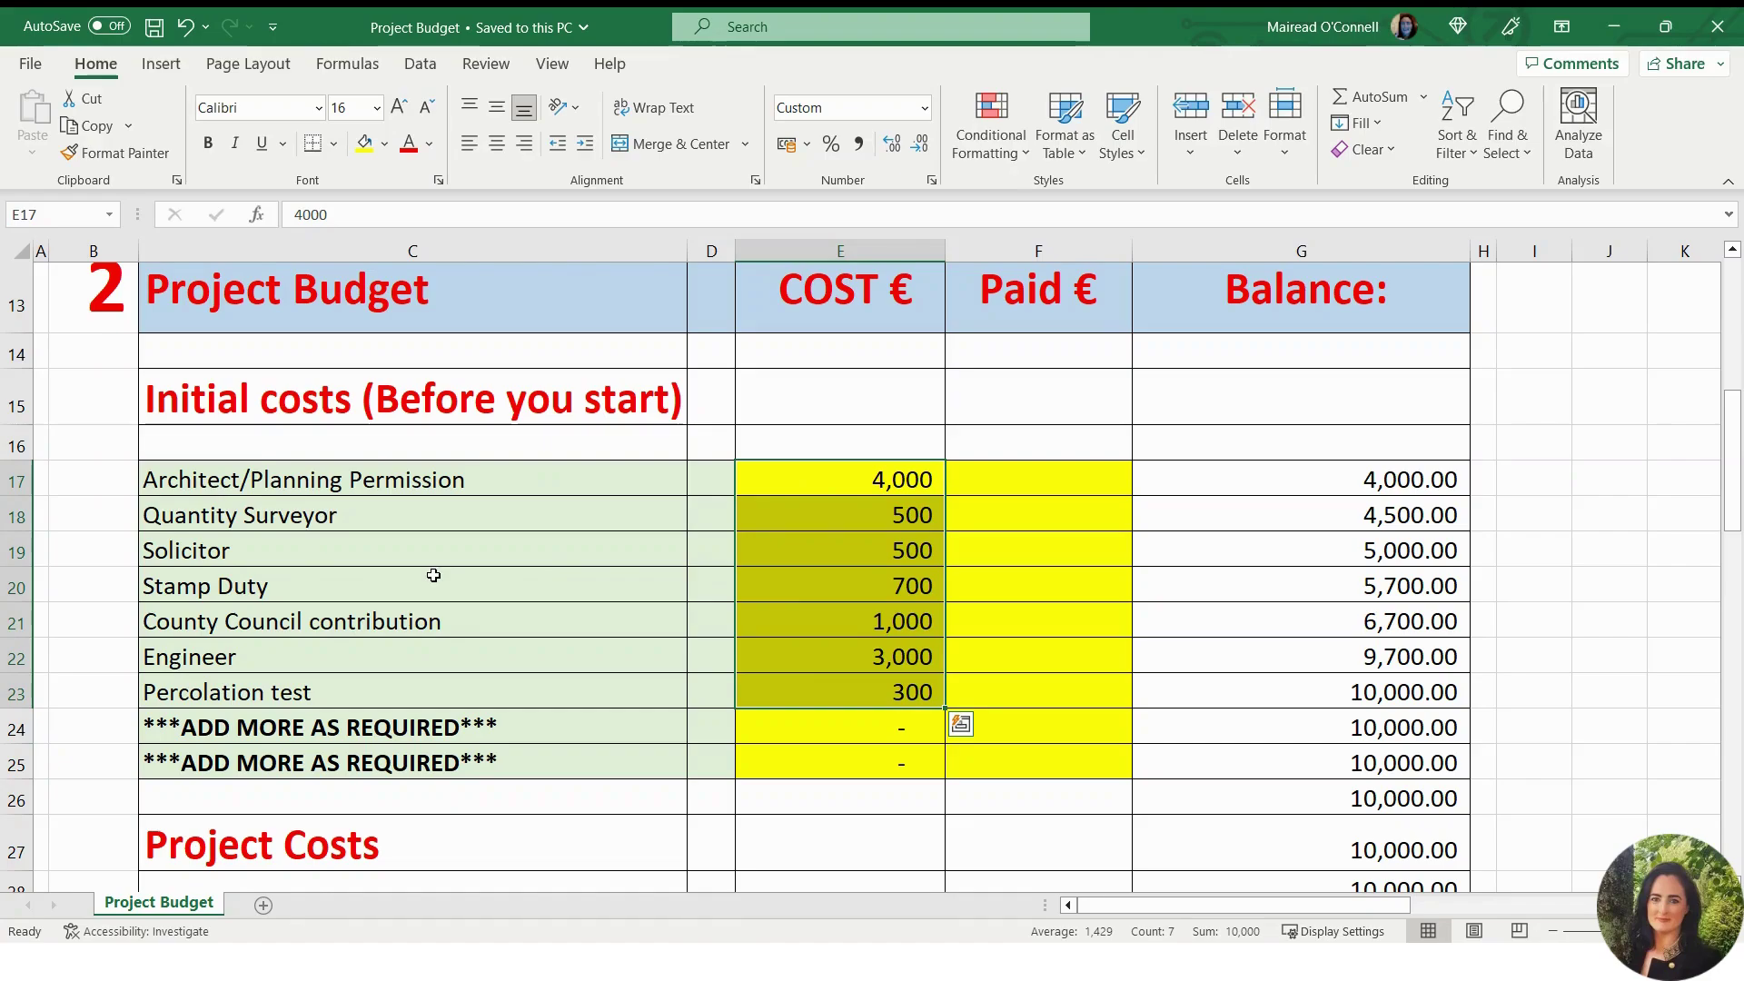
drag(395, 654, 840, 657)
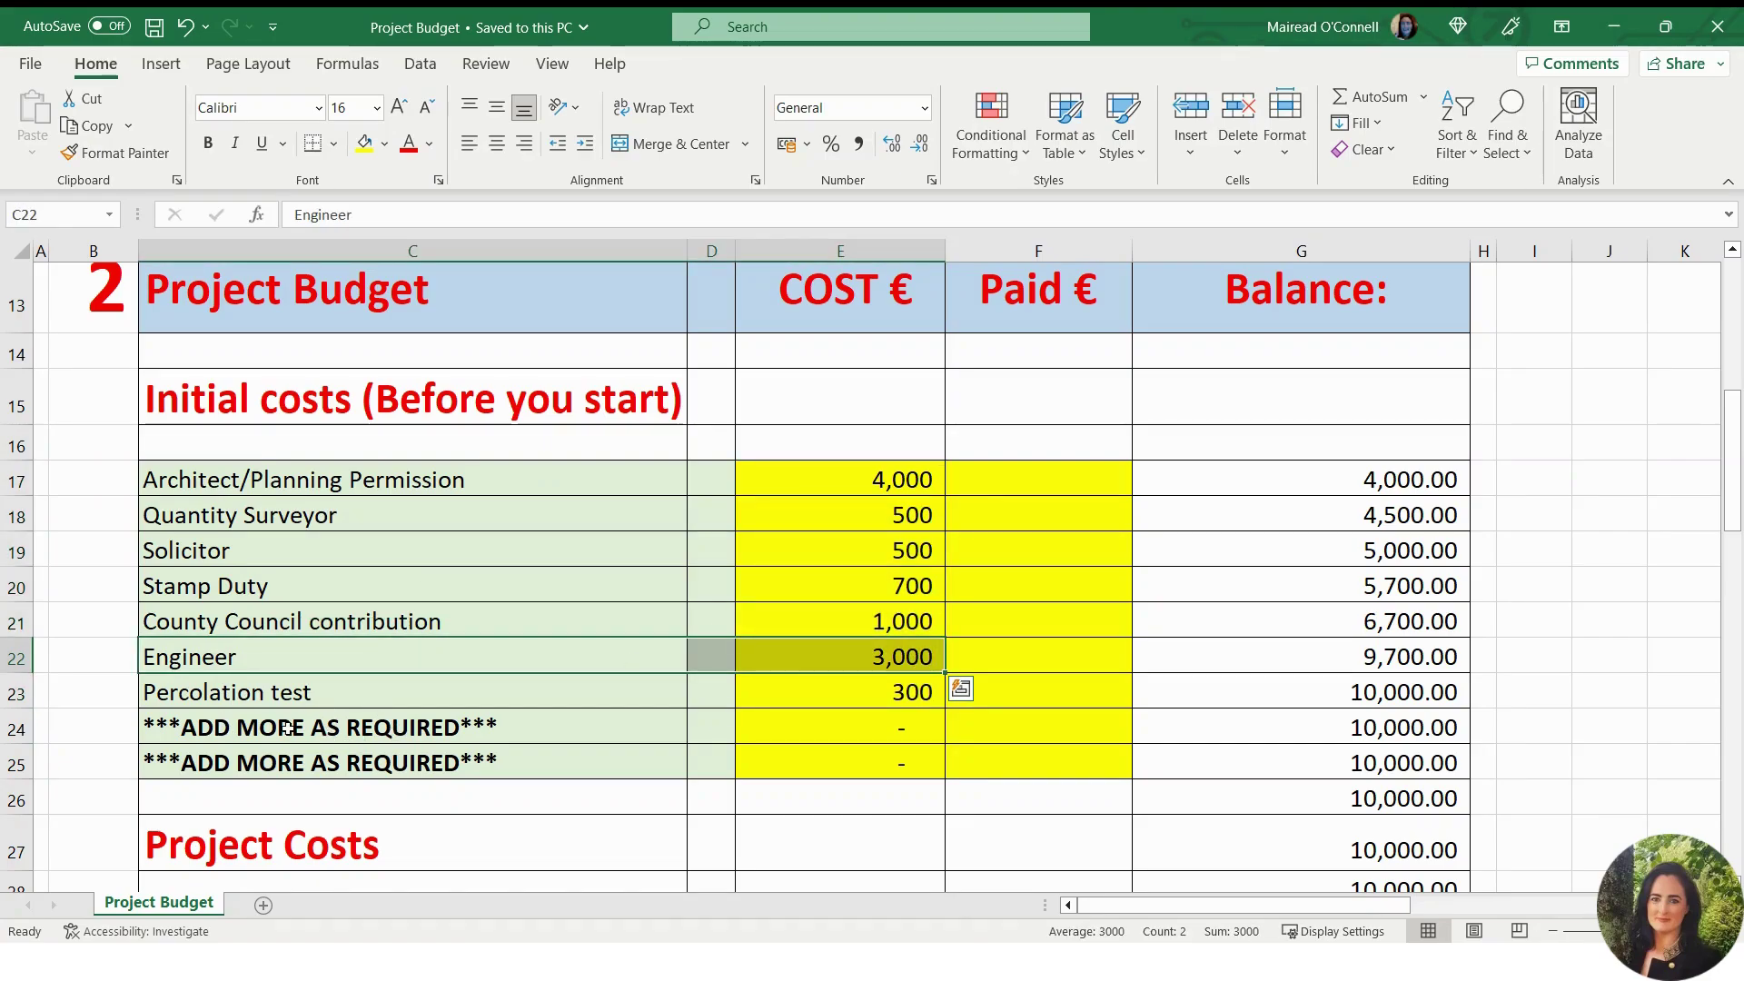
drag(854, 484, 838, 685)
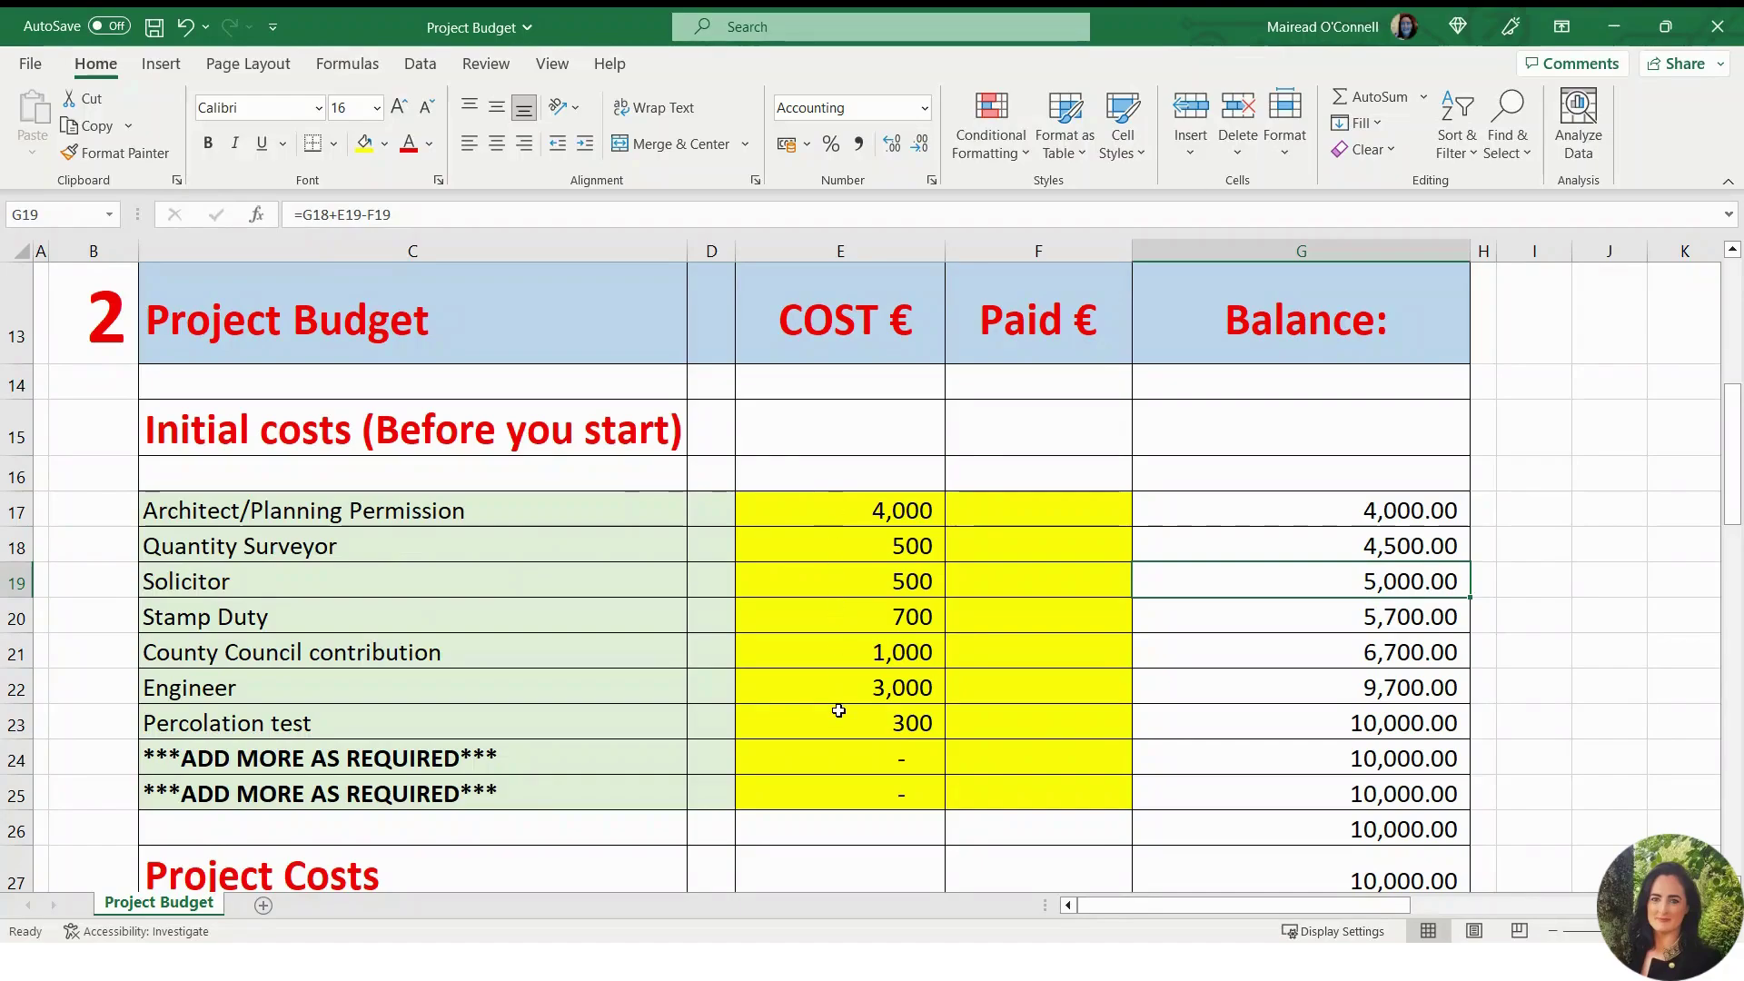
drag(842, 717, 857, 522)
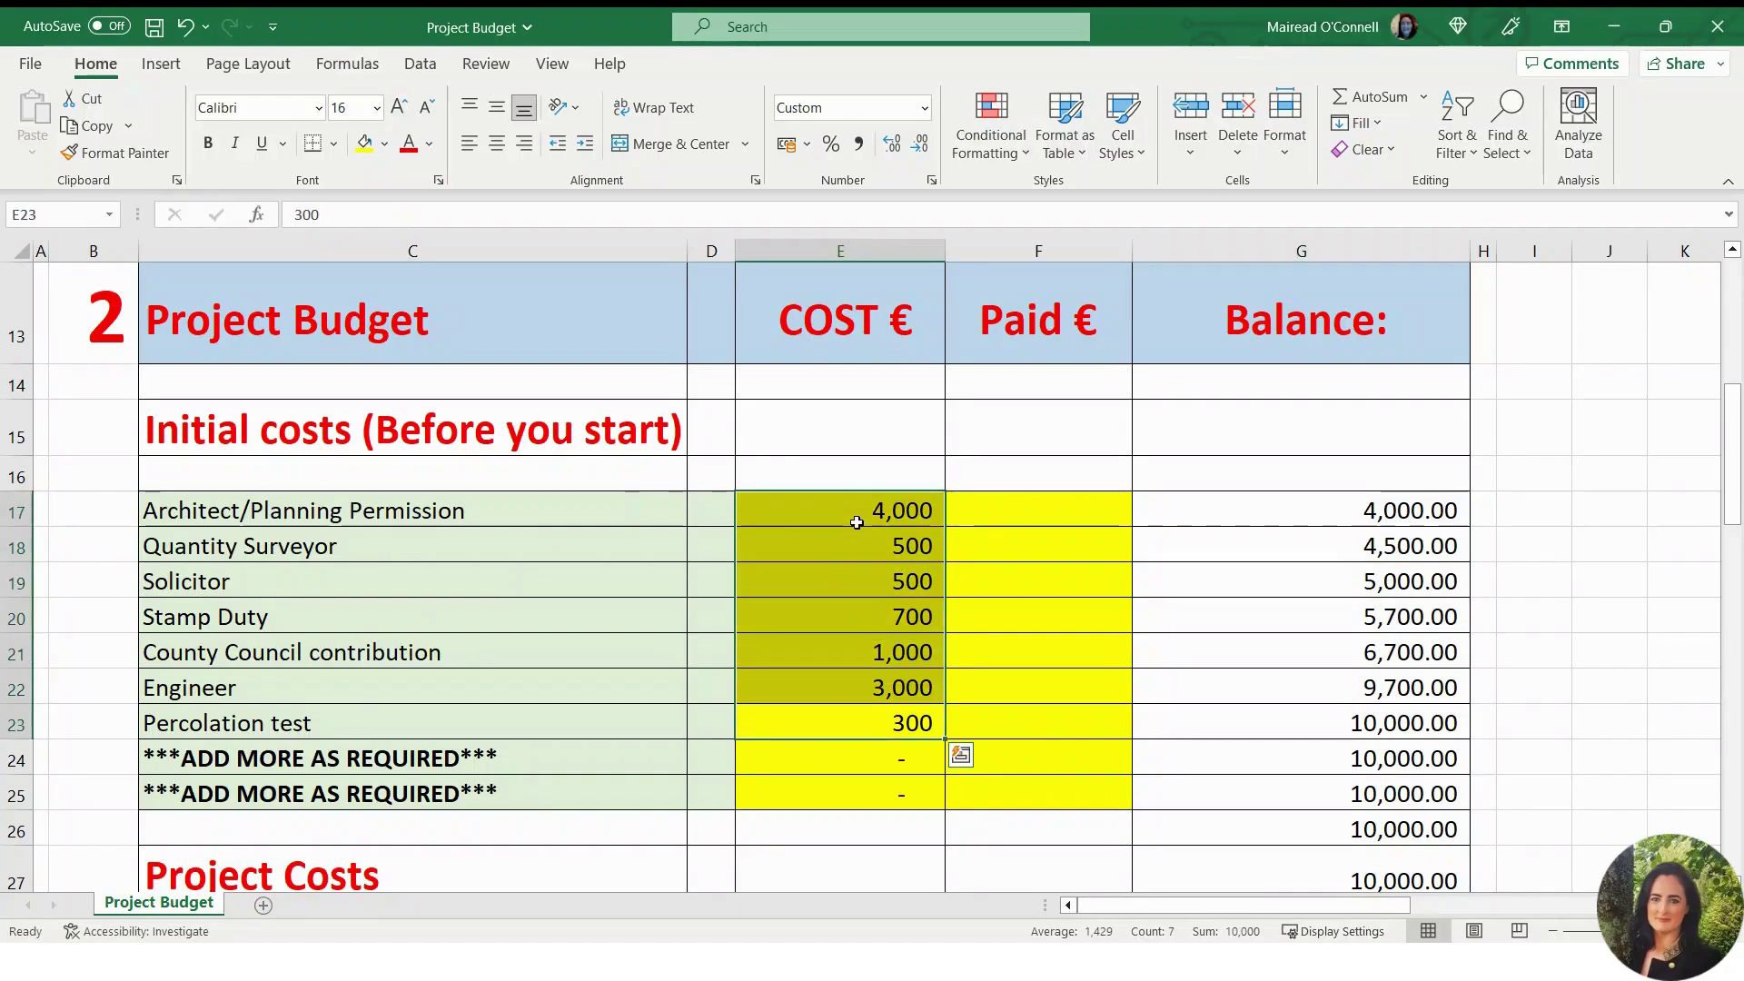
Inspect the balance formulas for Architect/Planning Permission in G17 and the first spare row in G24.
click(1279, 520)
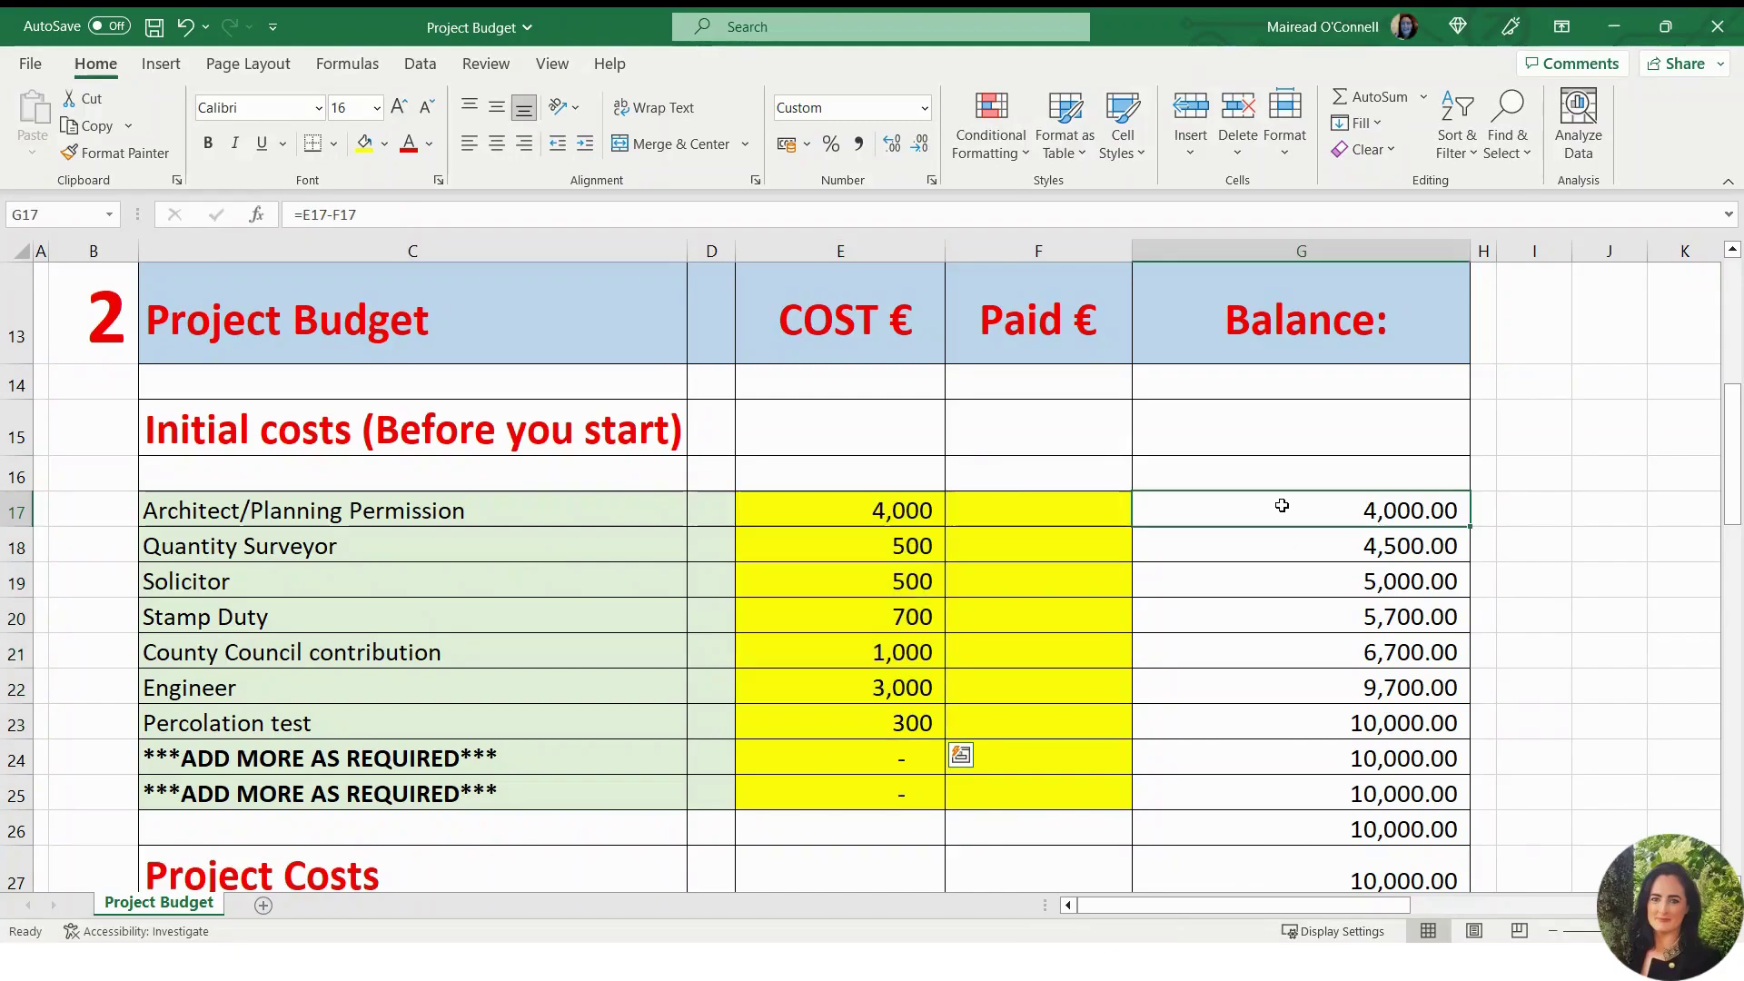
double_click(1299, 762)
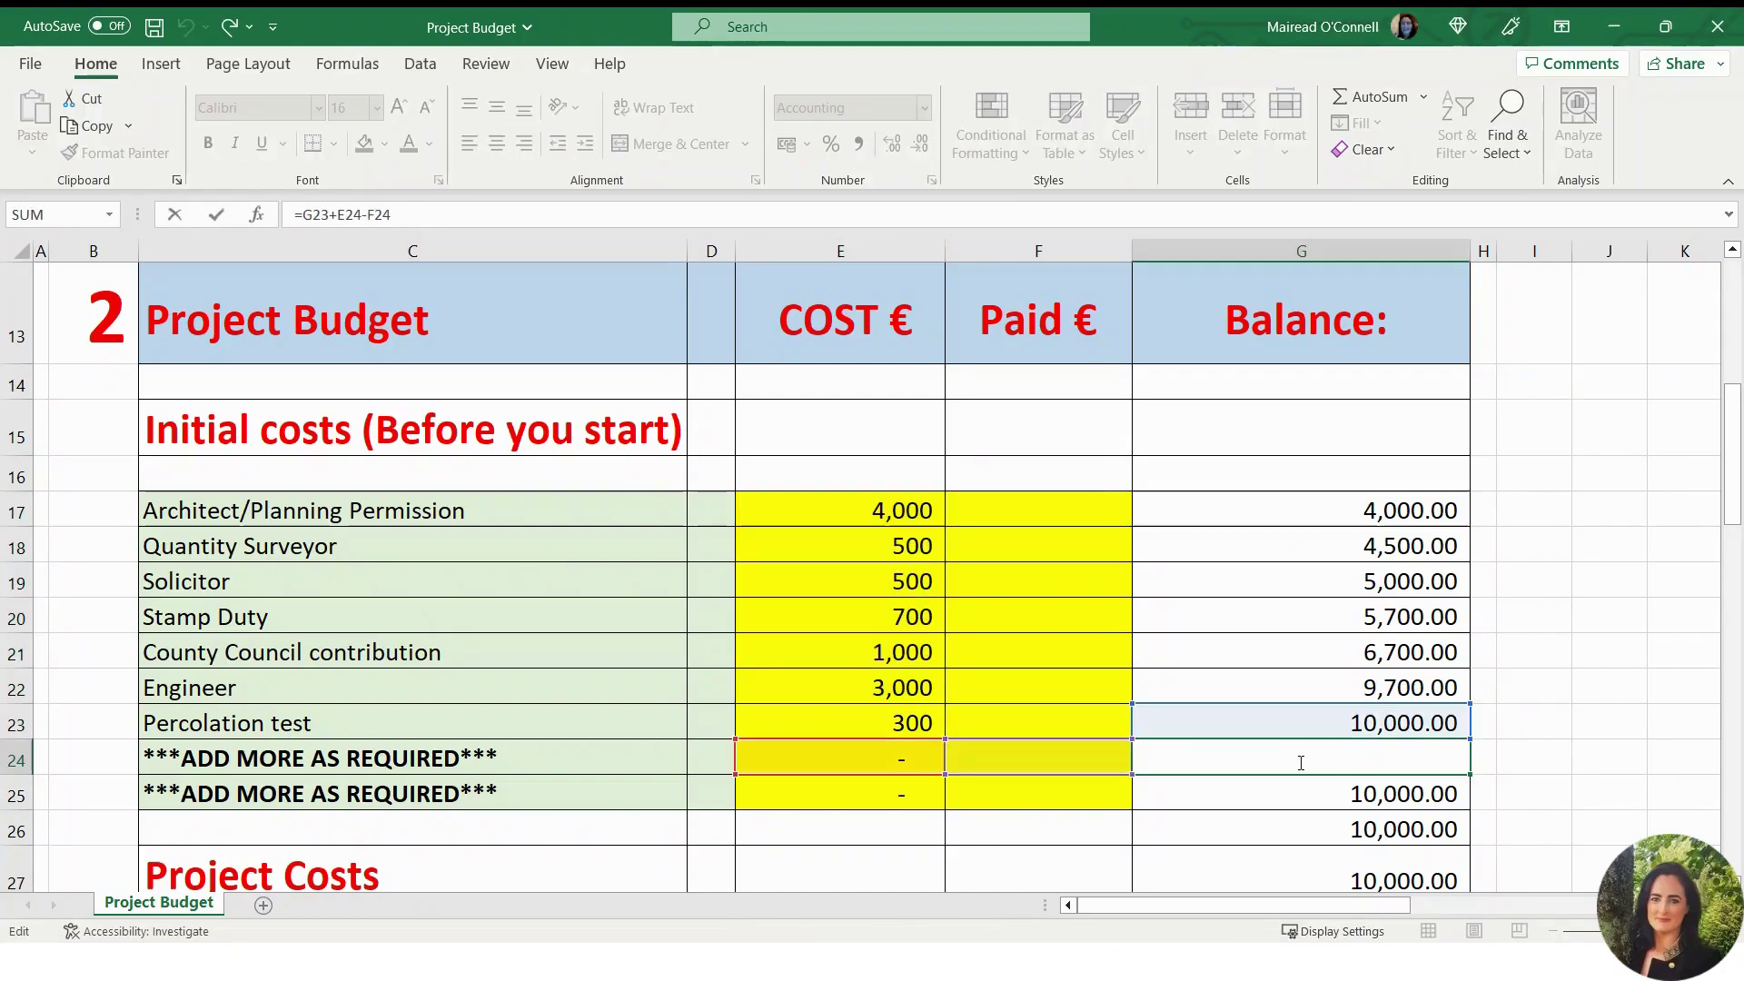
key(Return)
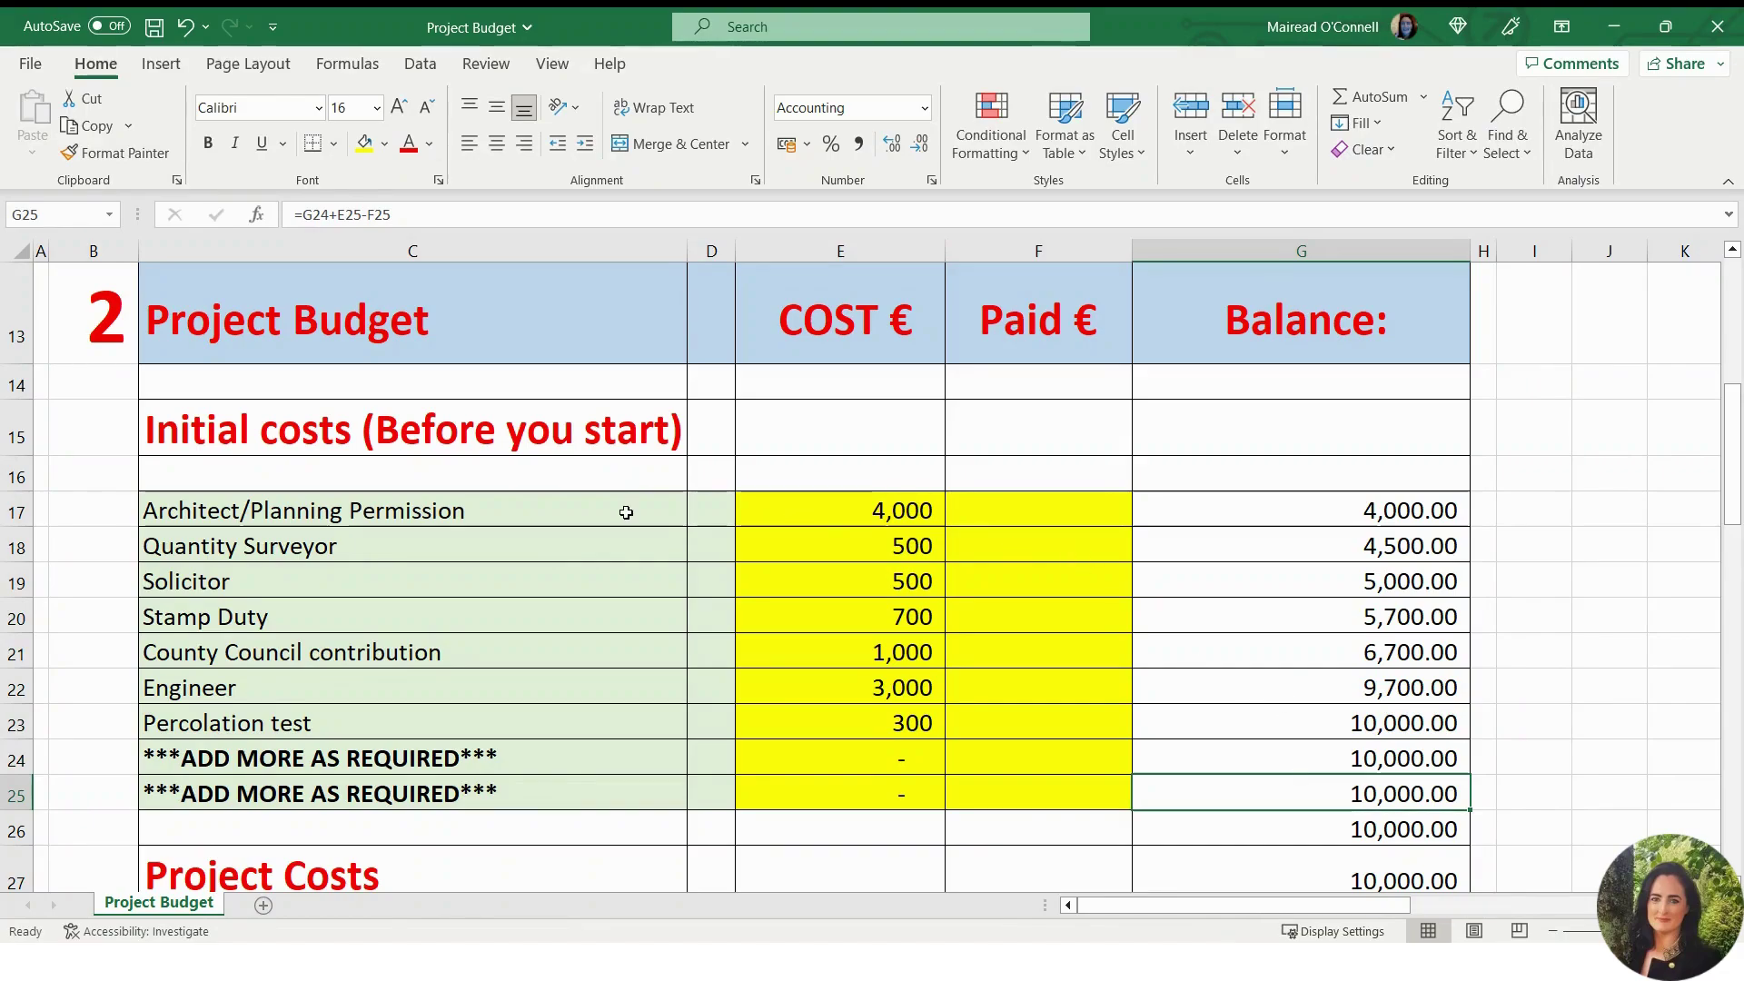
Enter 3000 as the paid amount for Engineer in F22 and check the running balances from that row down.
click(1000, 696)
text(3000)
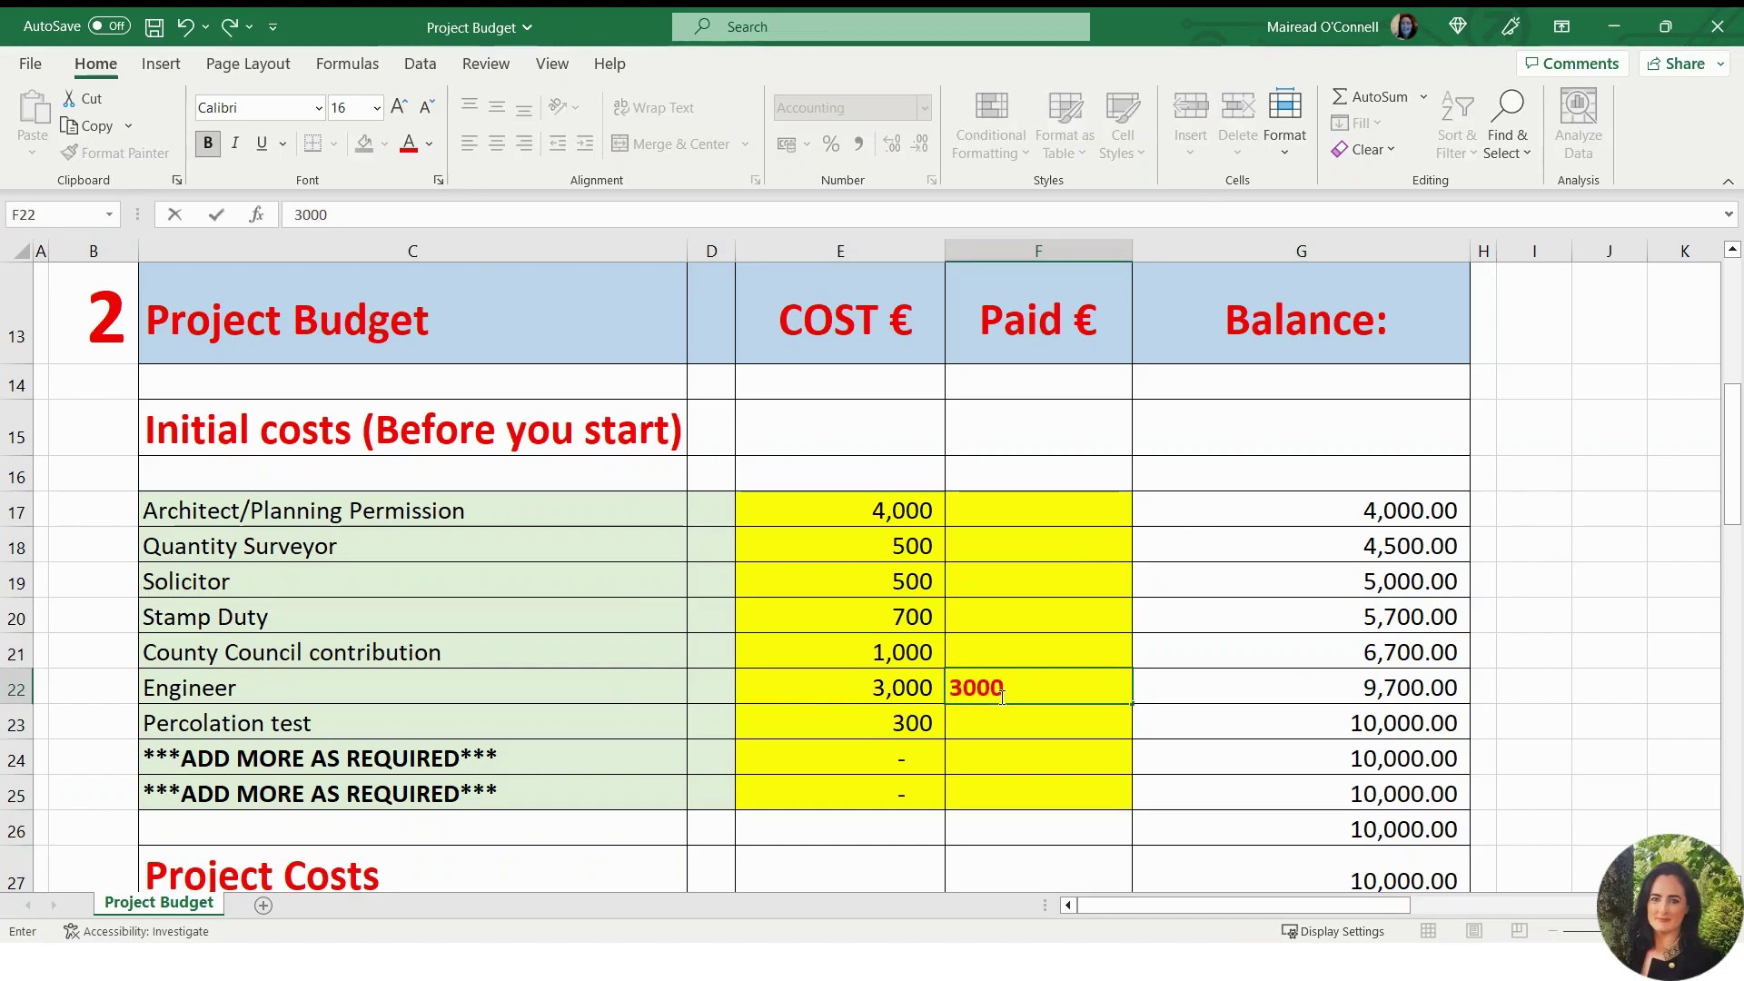
key(Return)
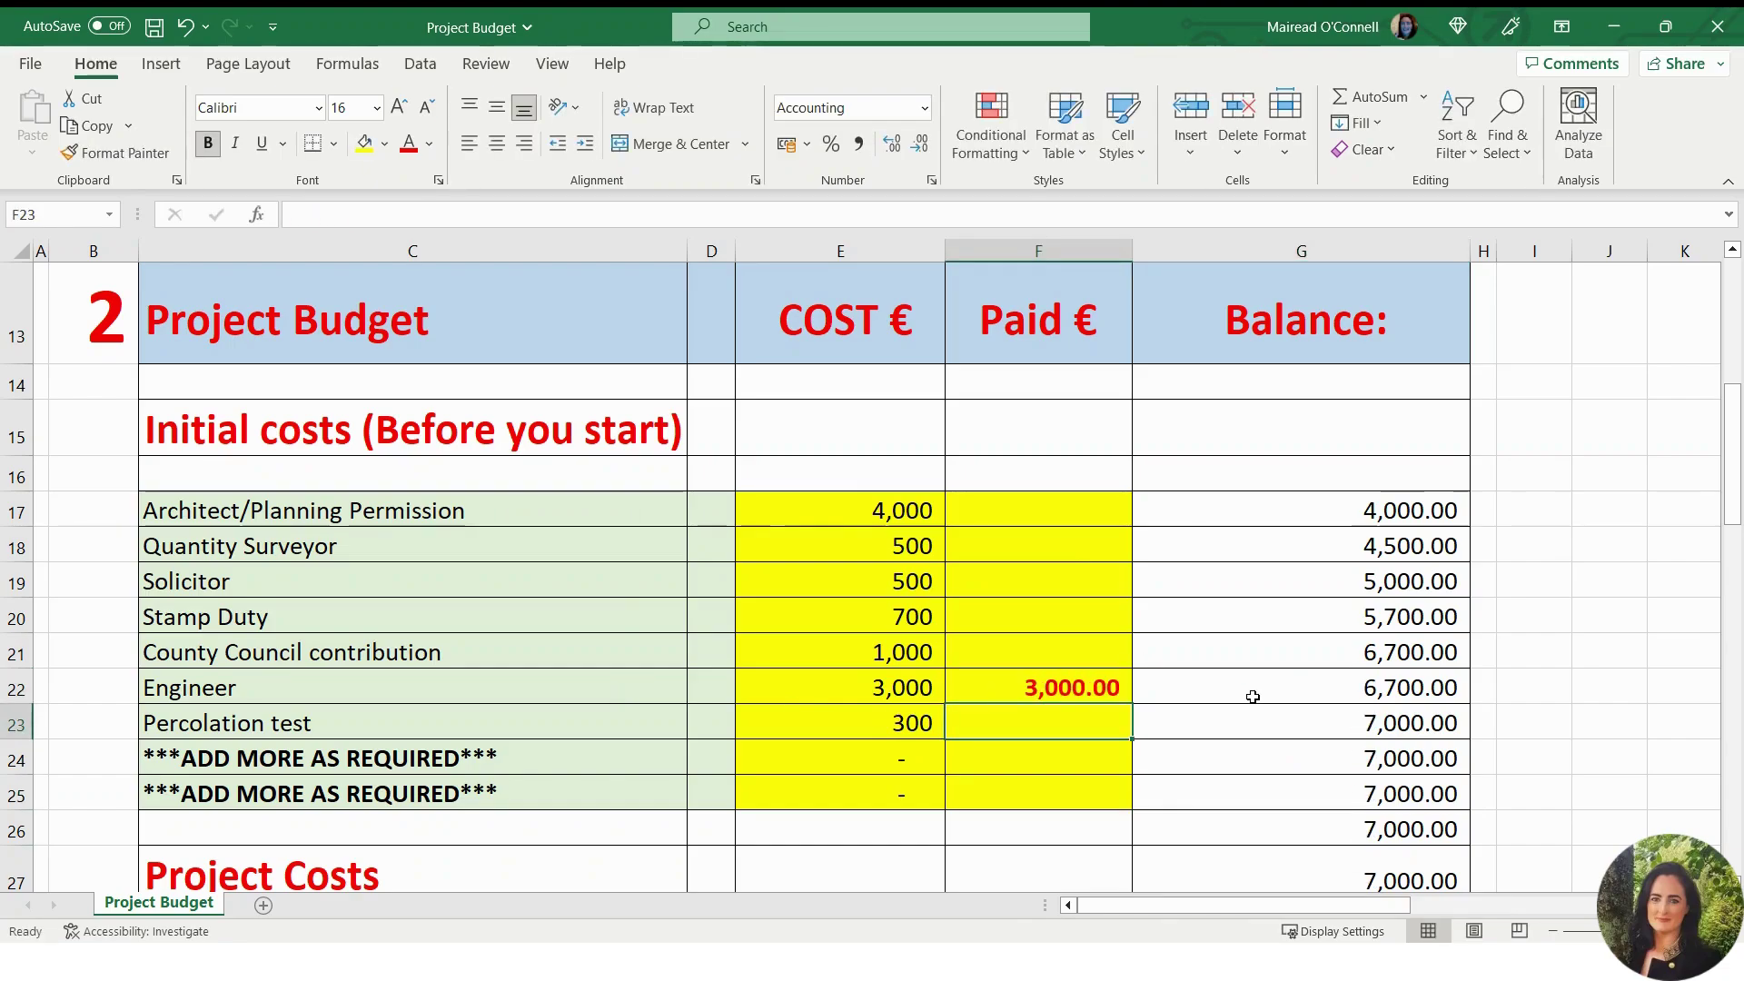
drag(1253, 695, 1267, 821)
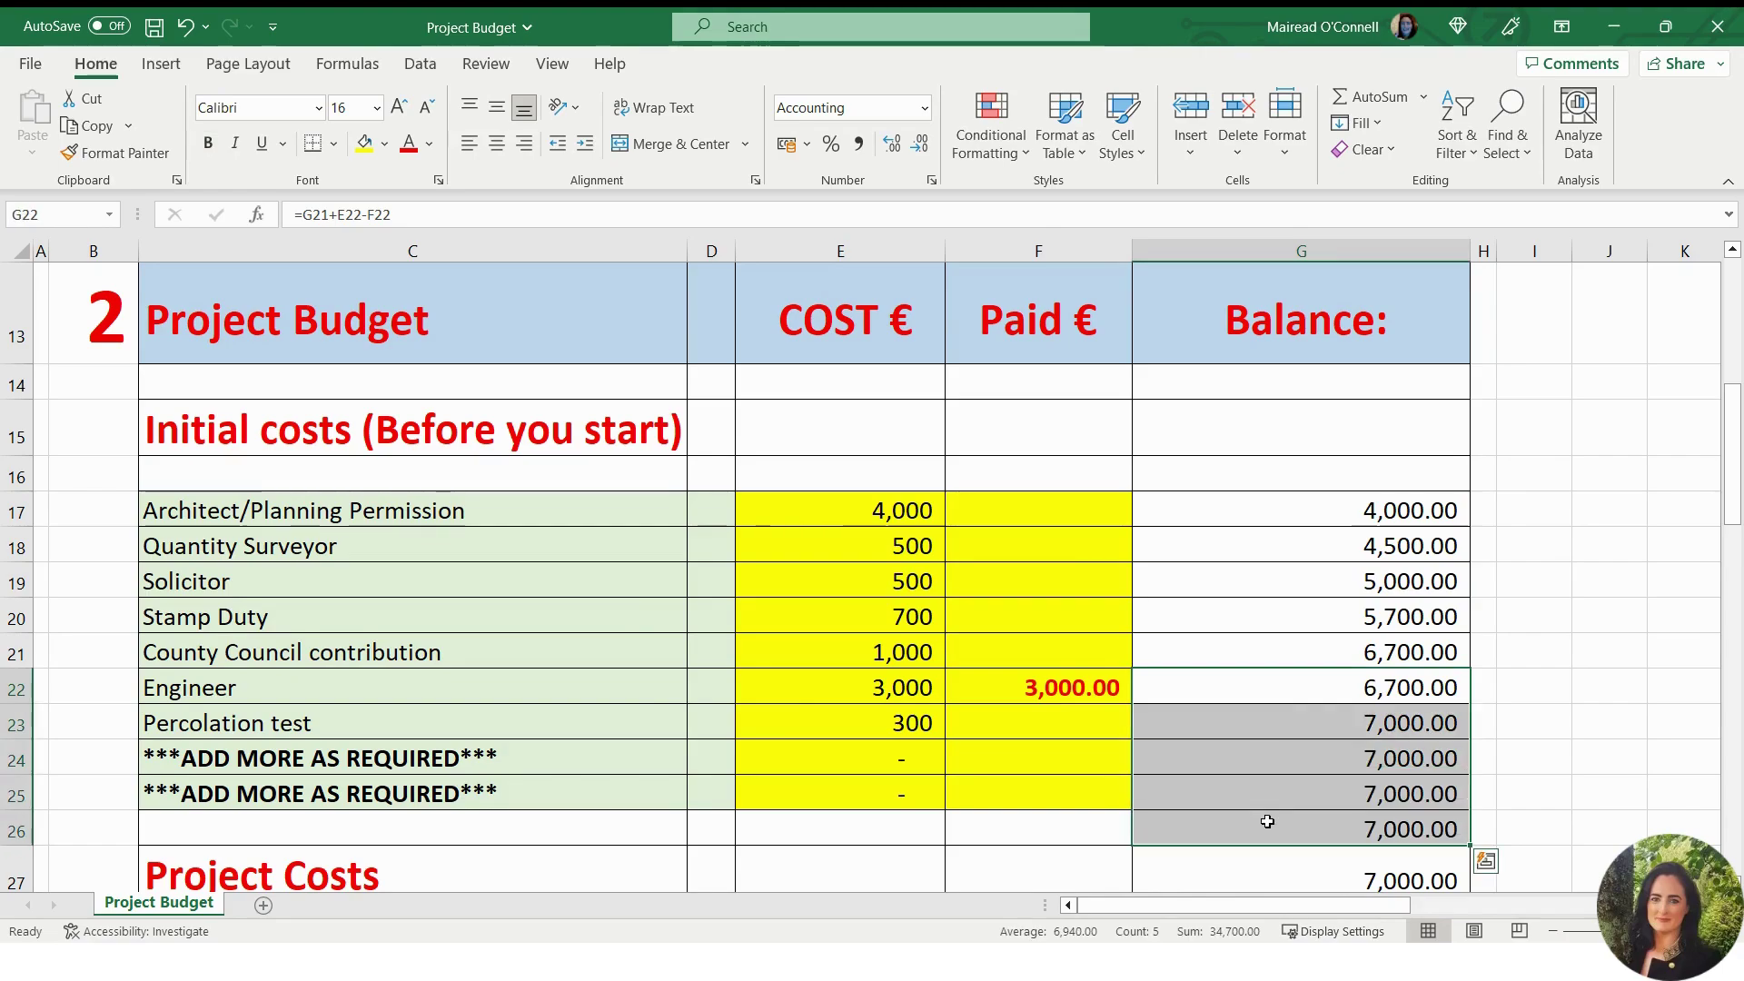
Change the Engineer's paid amount in F22 to 500.
click(1110, 688)
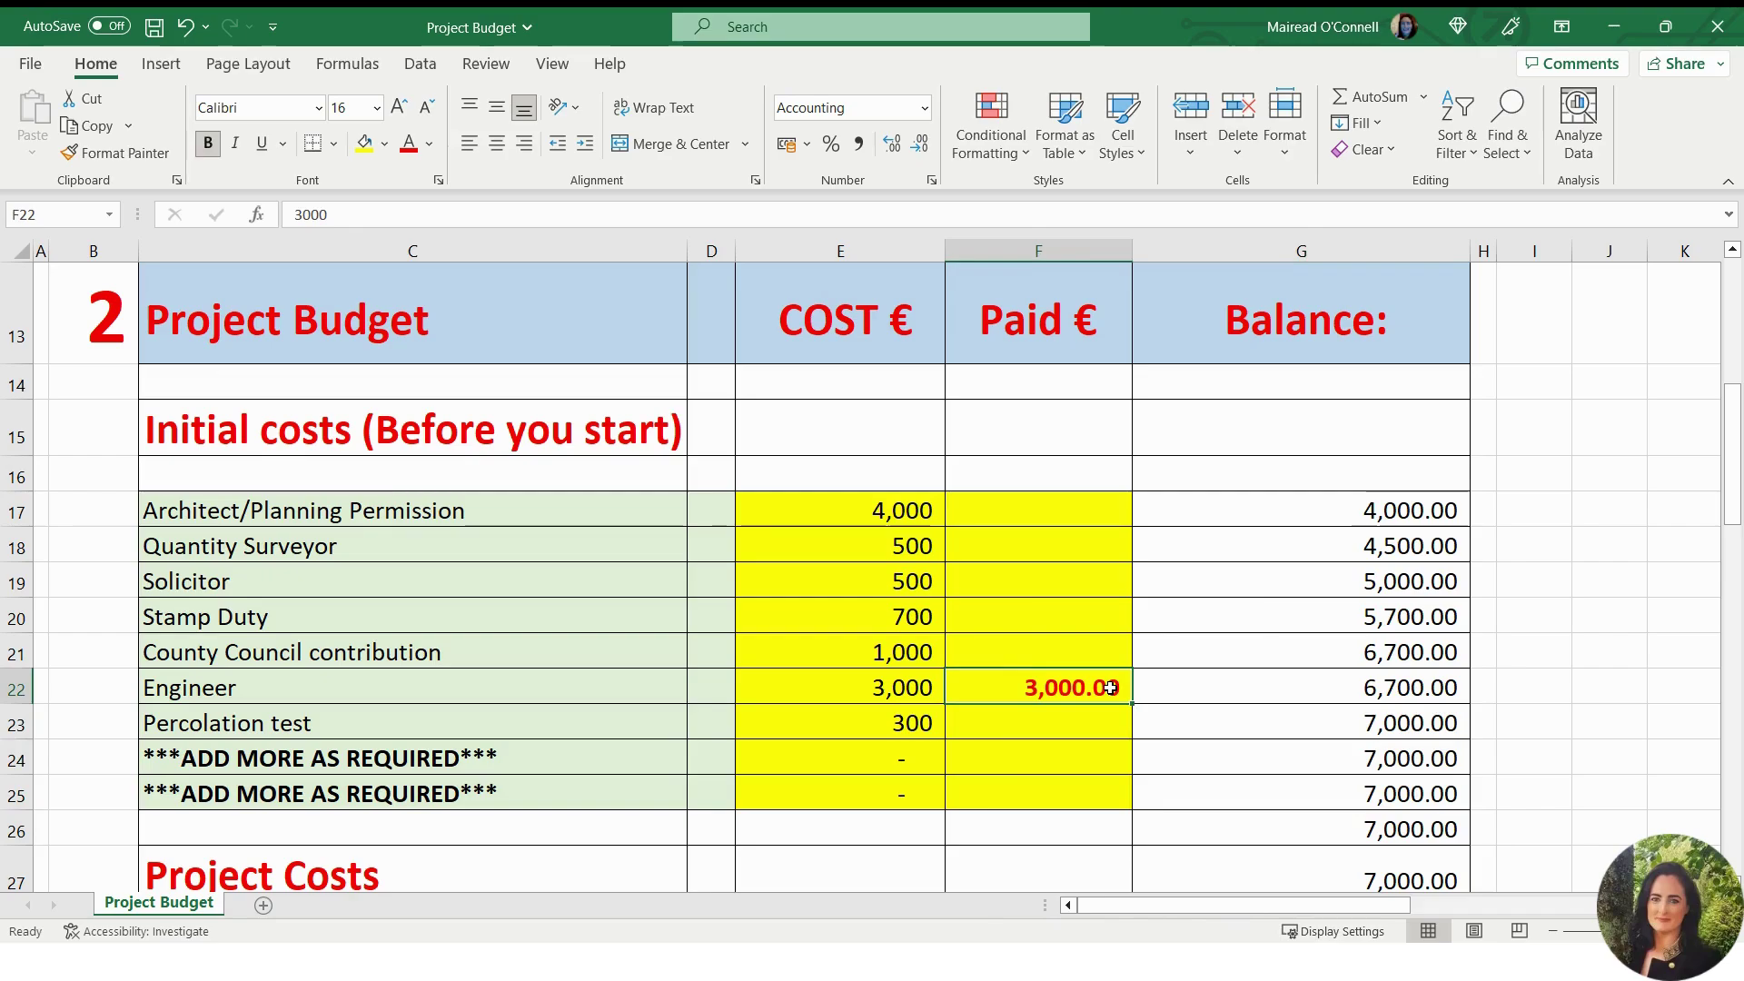
text(500)
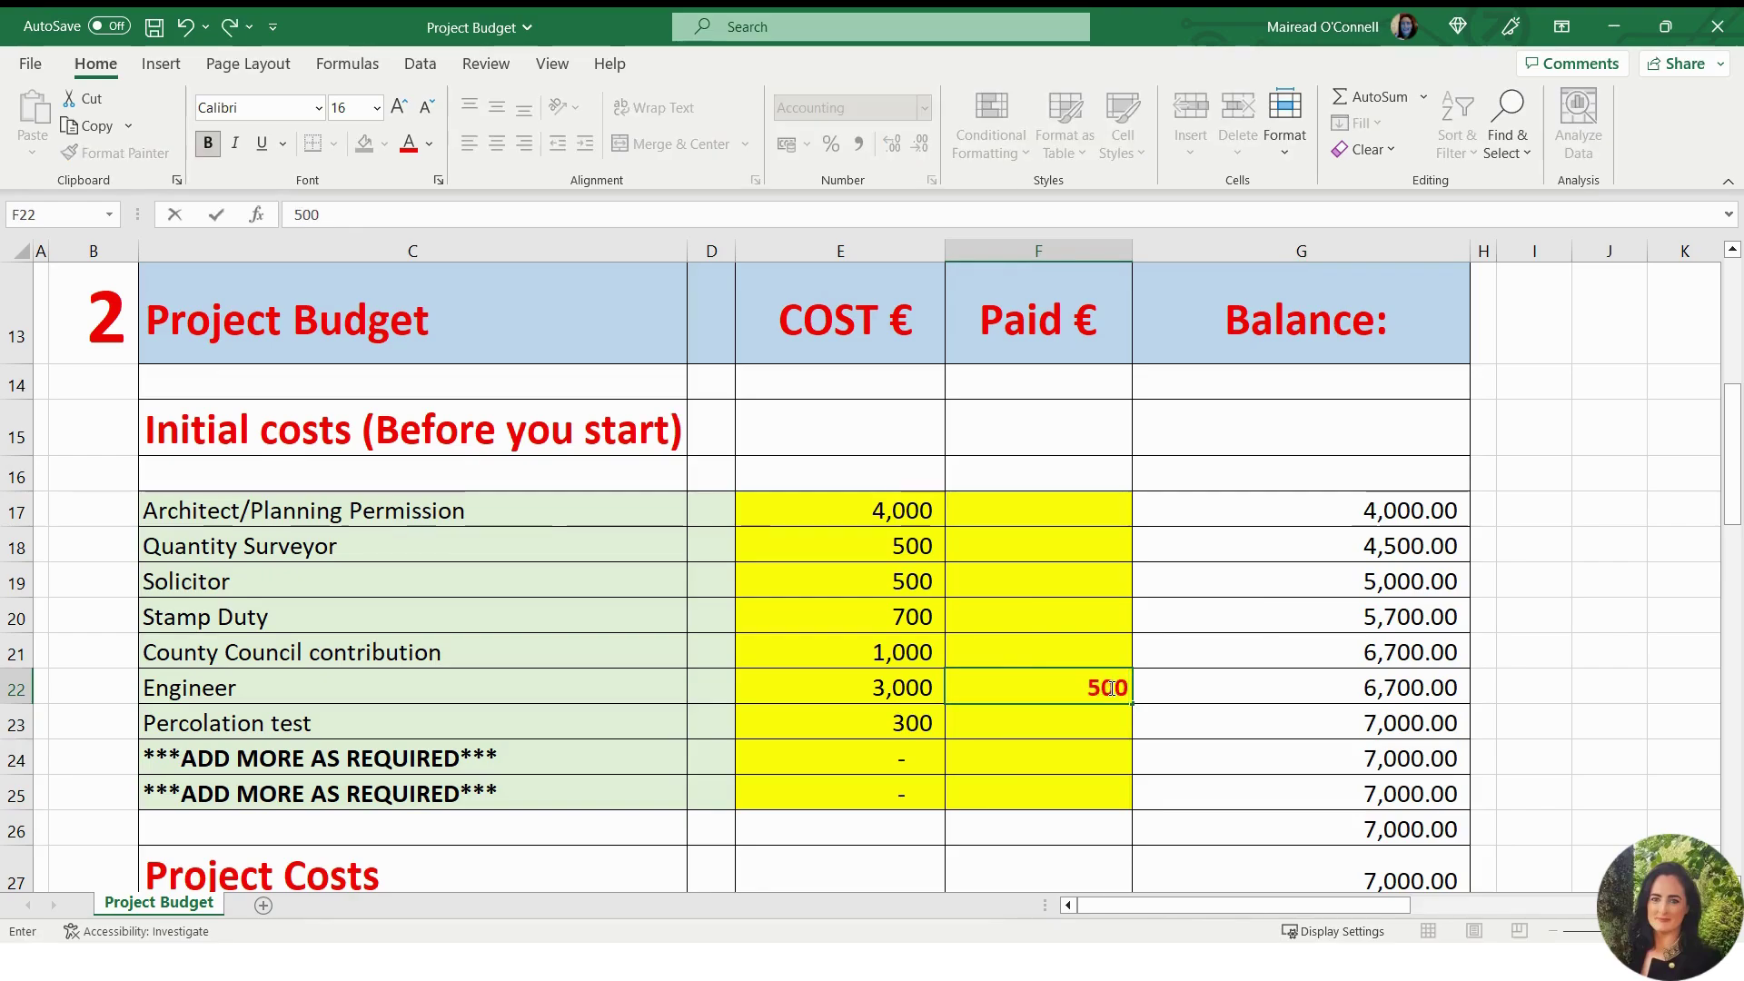
key(Return)
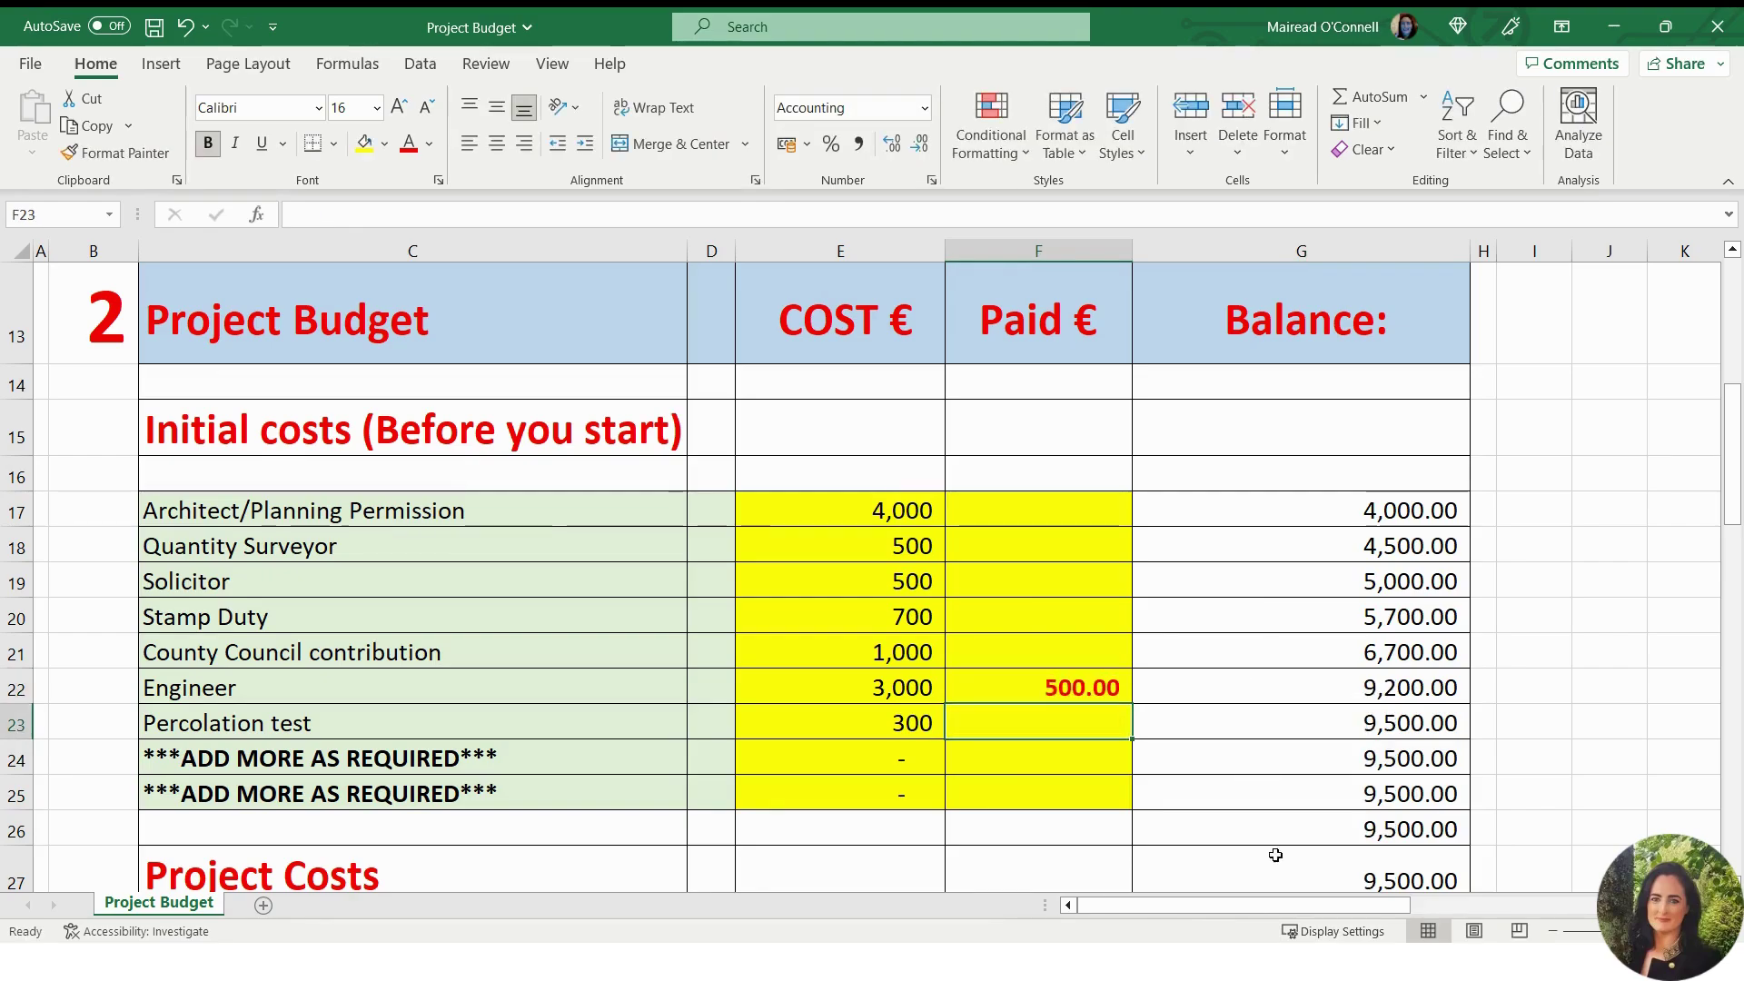
click(1168, 685)
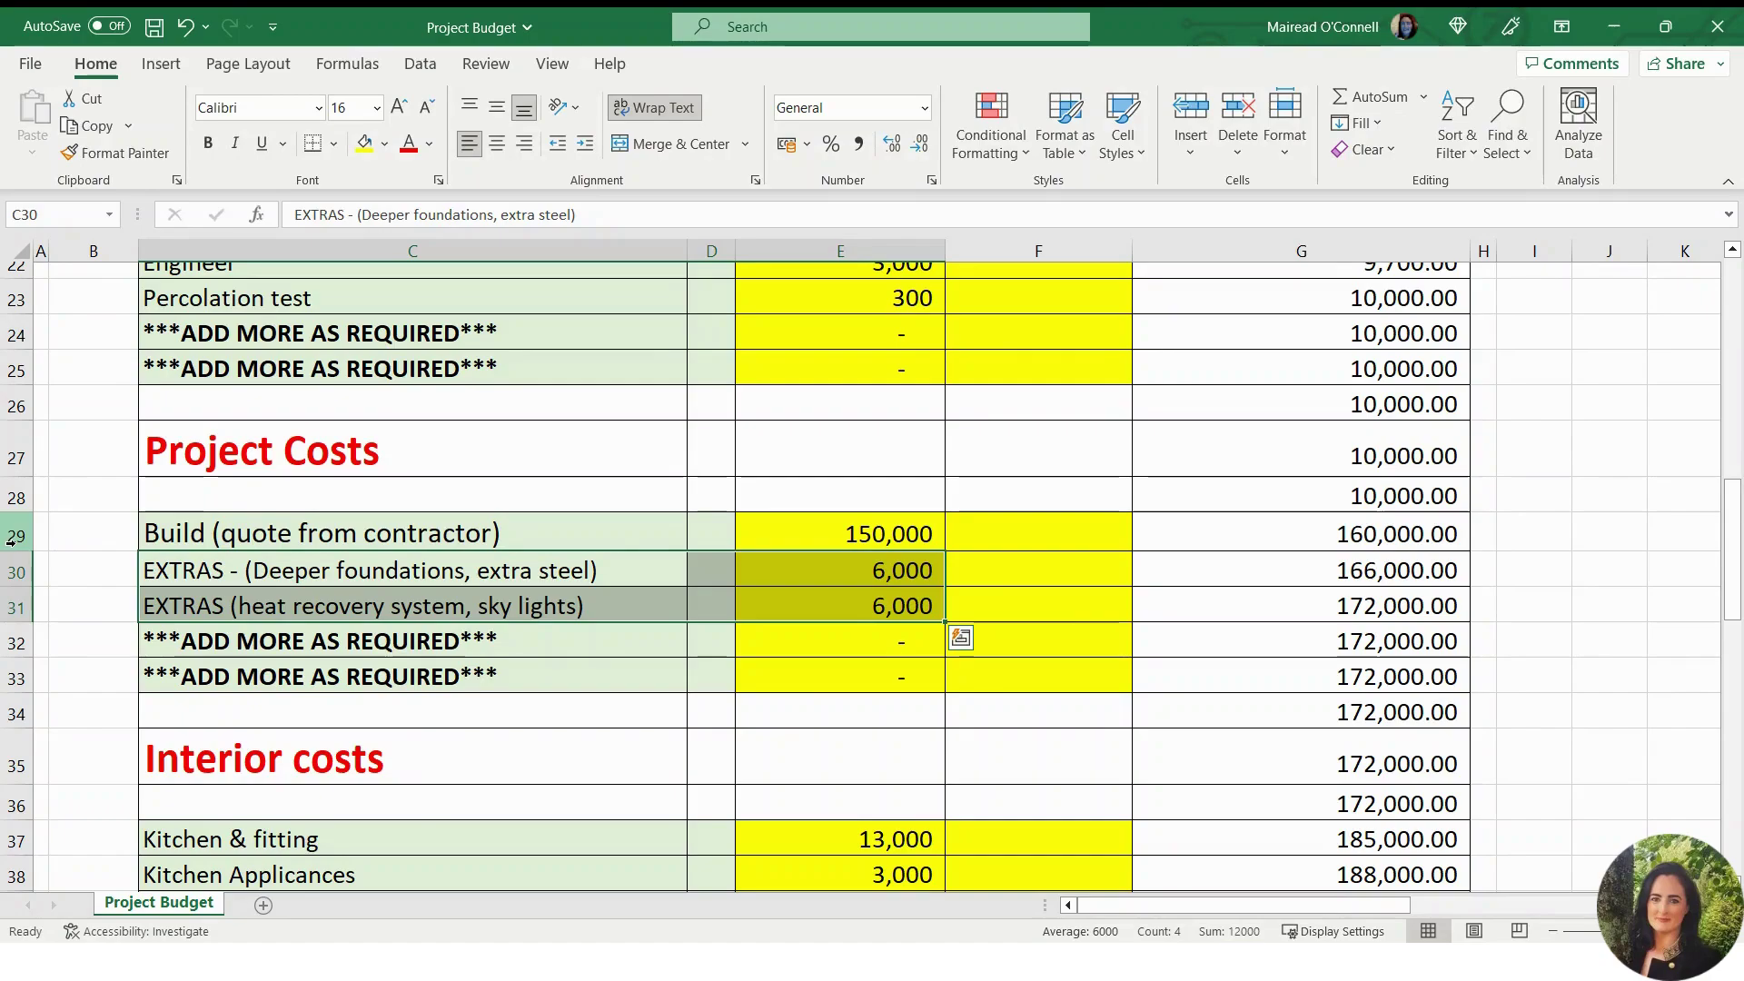
Highlight the Build quote amount in E29 and the two EXTRAS rows with their costs to review them.
click(756, 532)
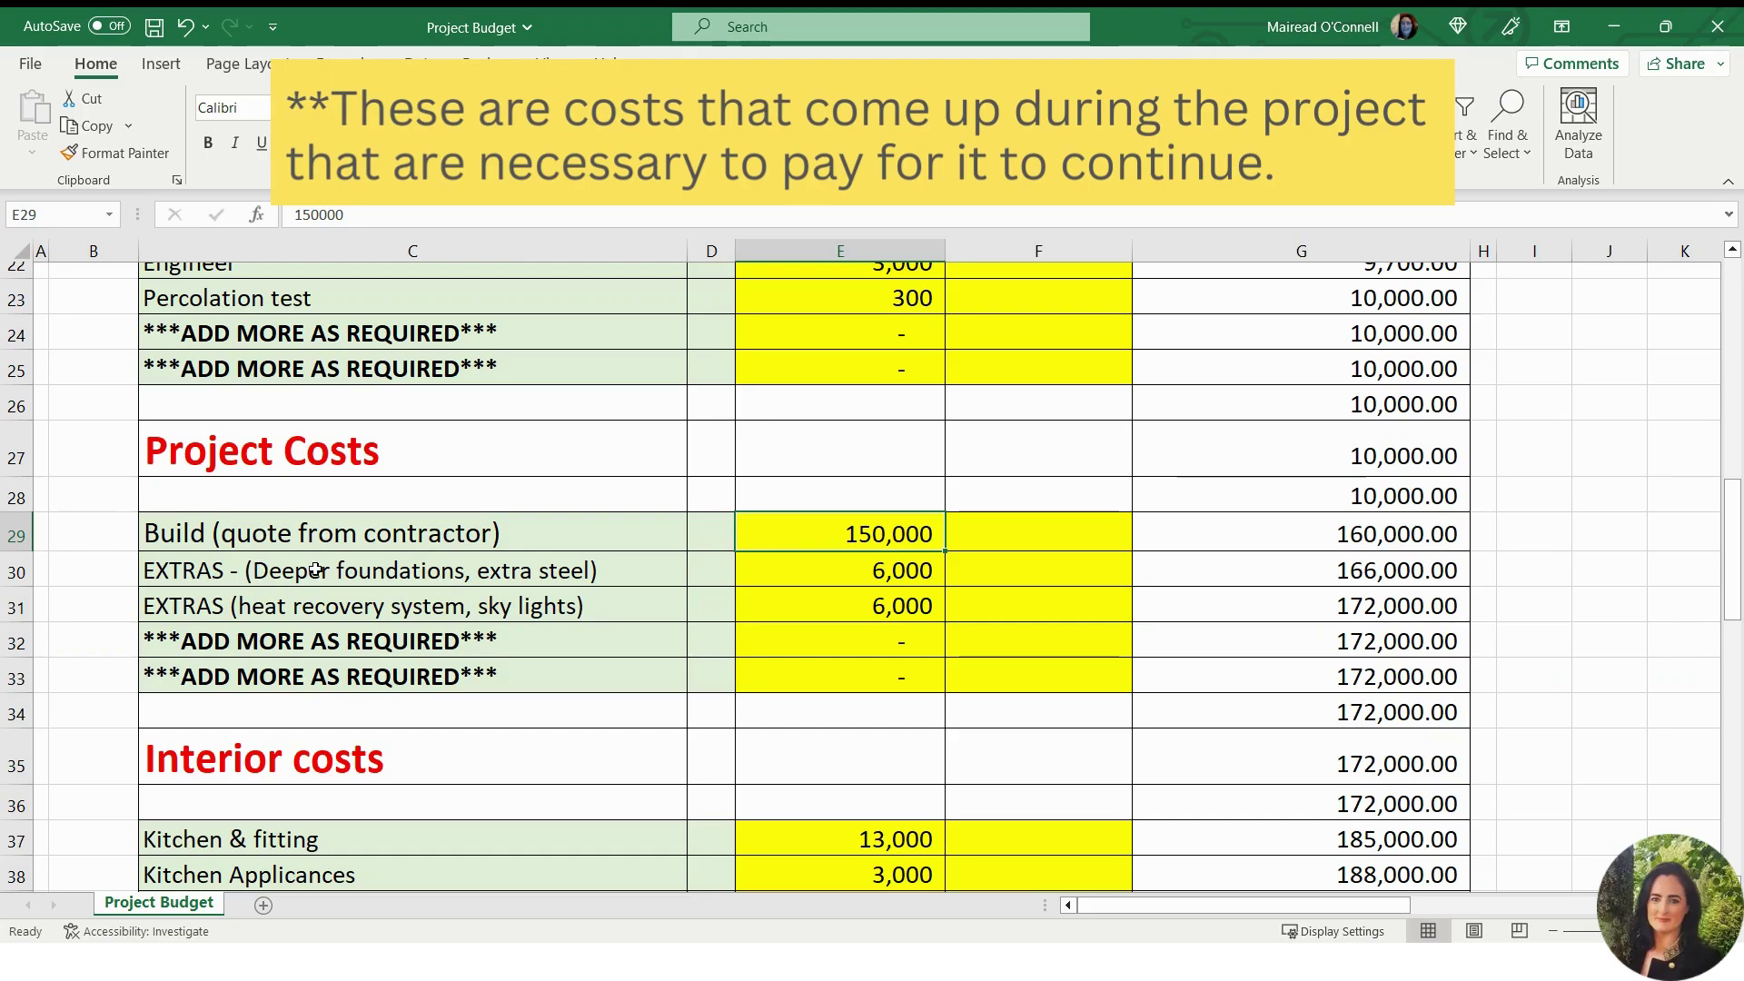
drag(315, 570, 804, 597)
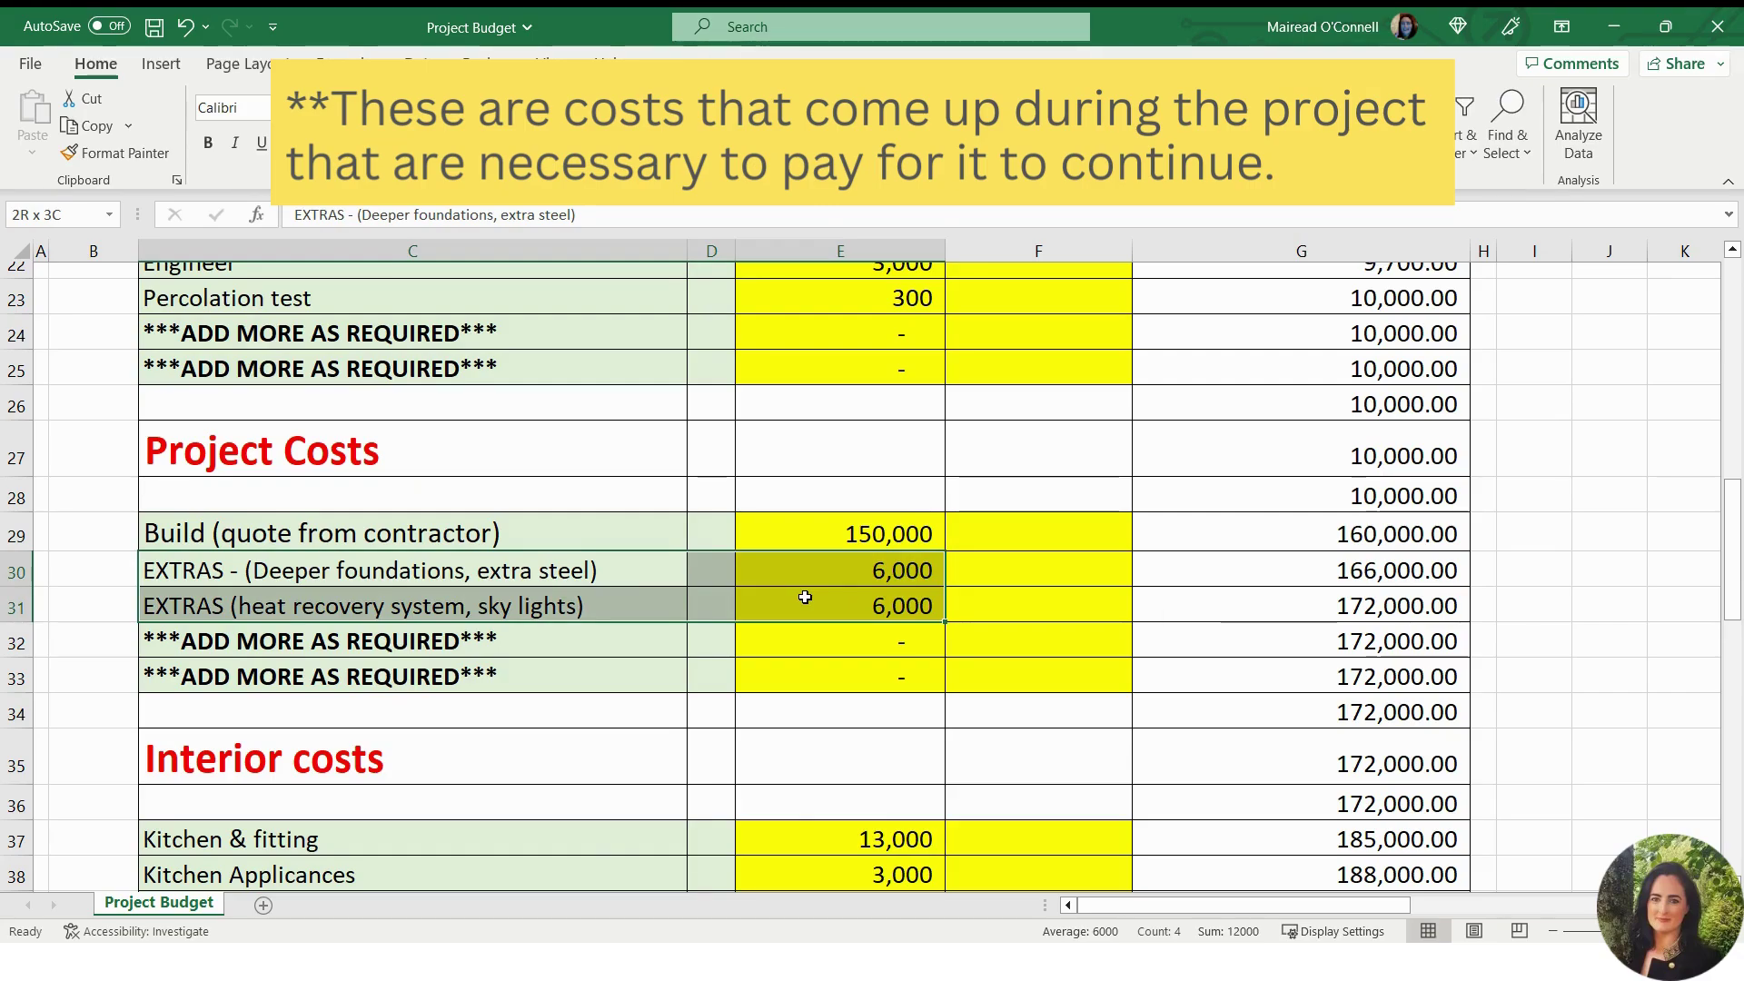
drag(803, 604, 804, 604)
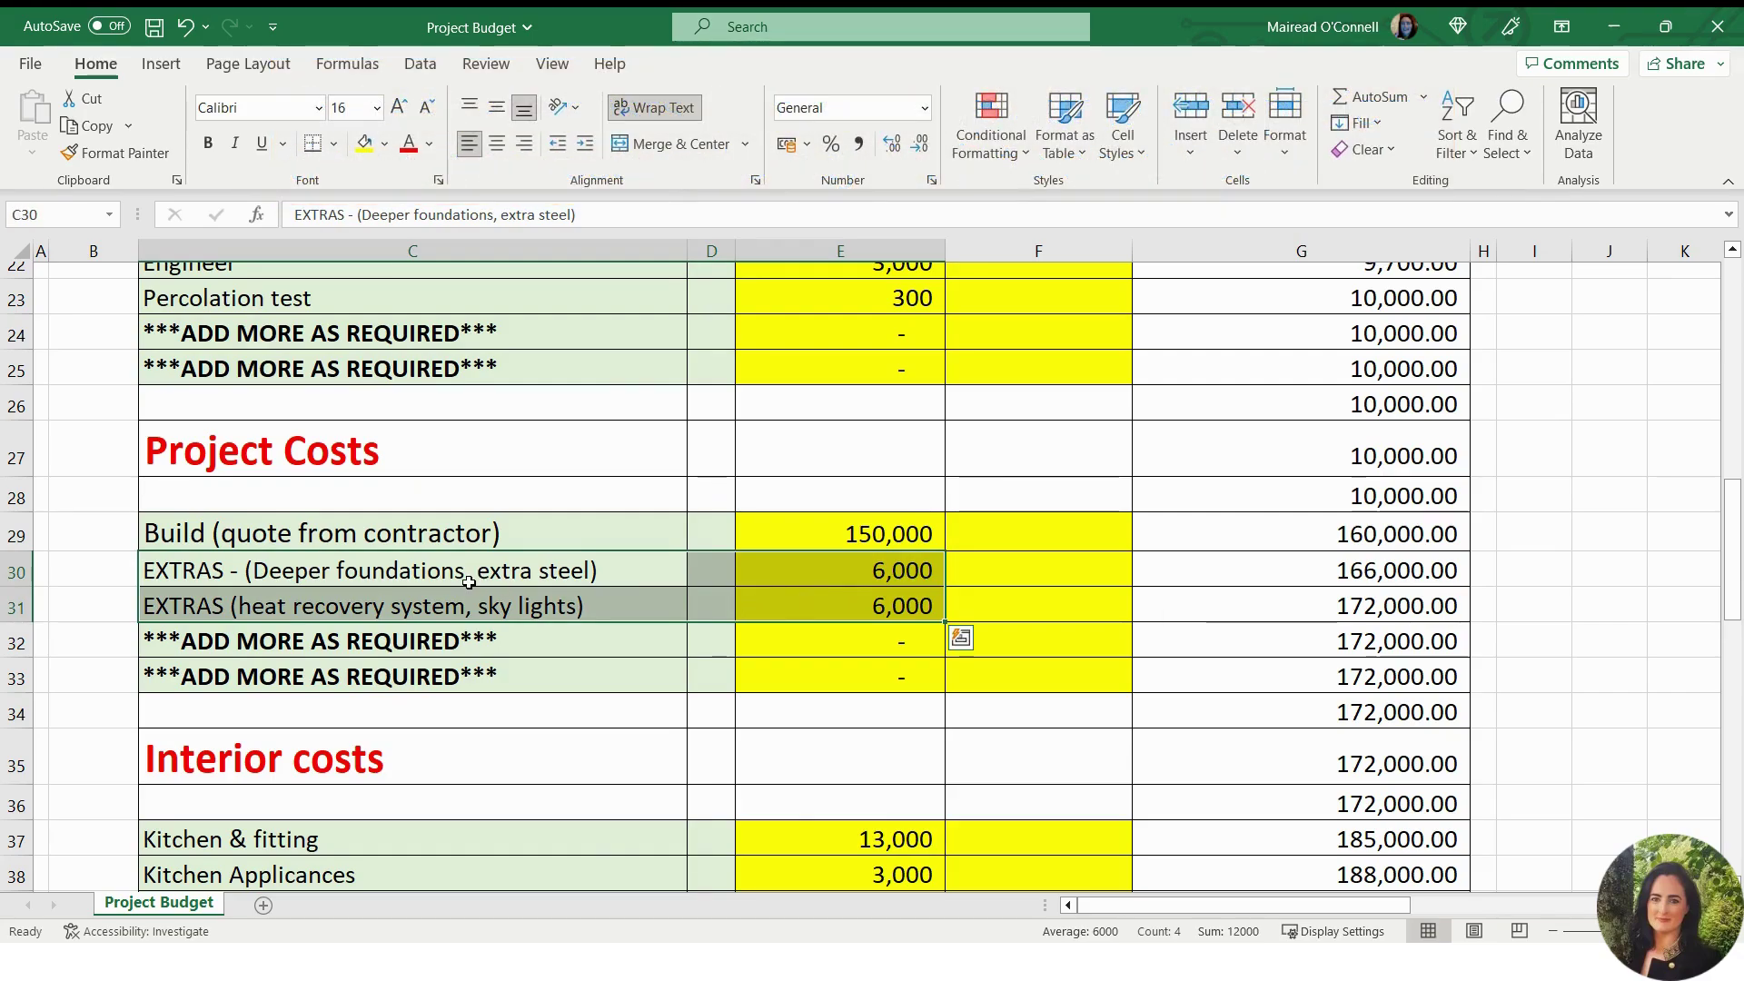
click(476, 578)
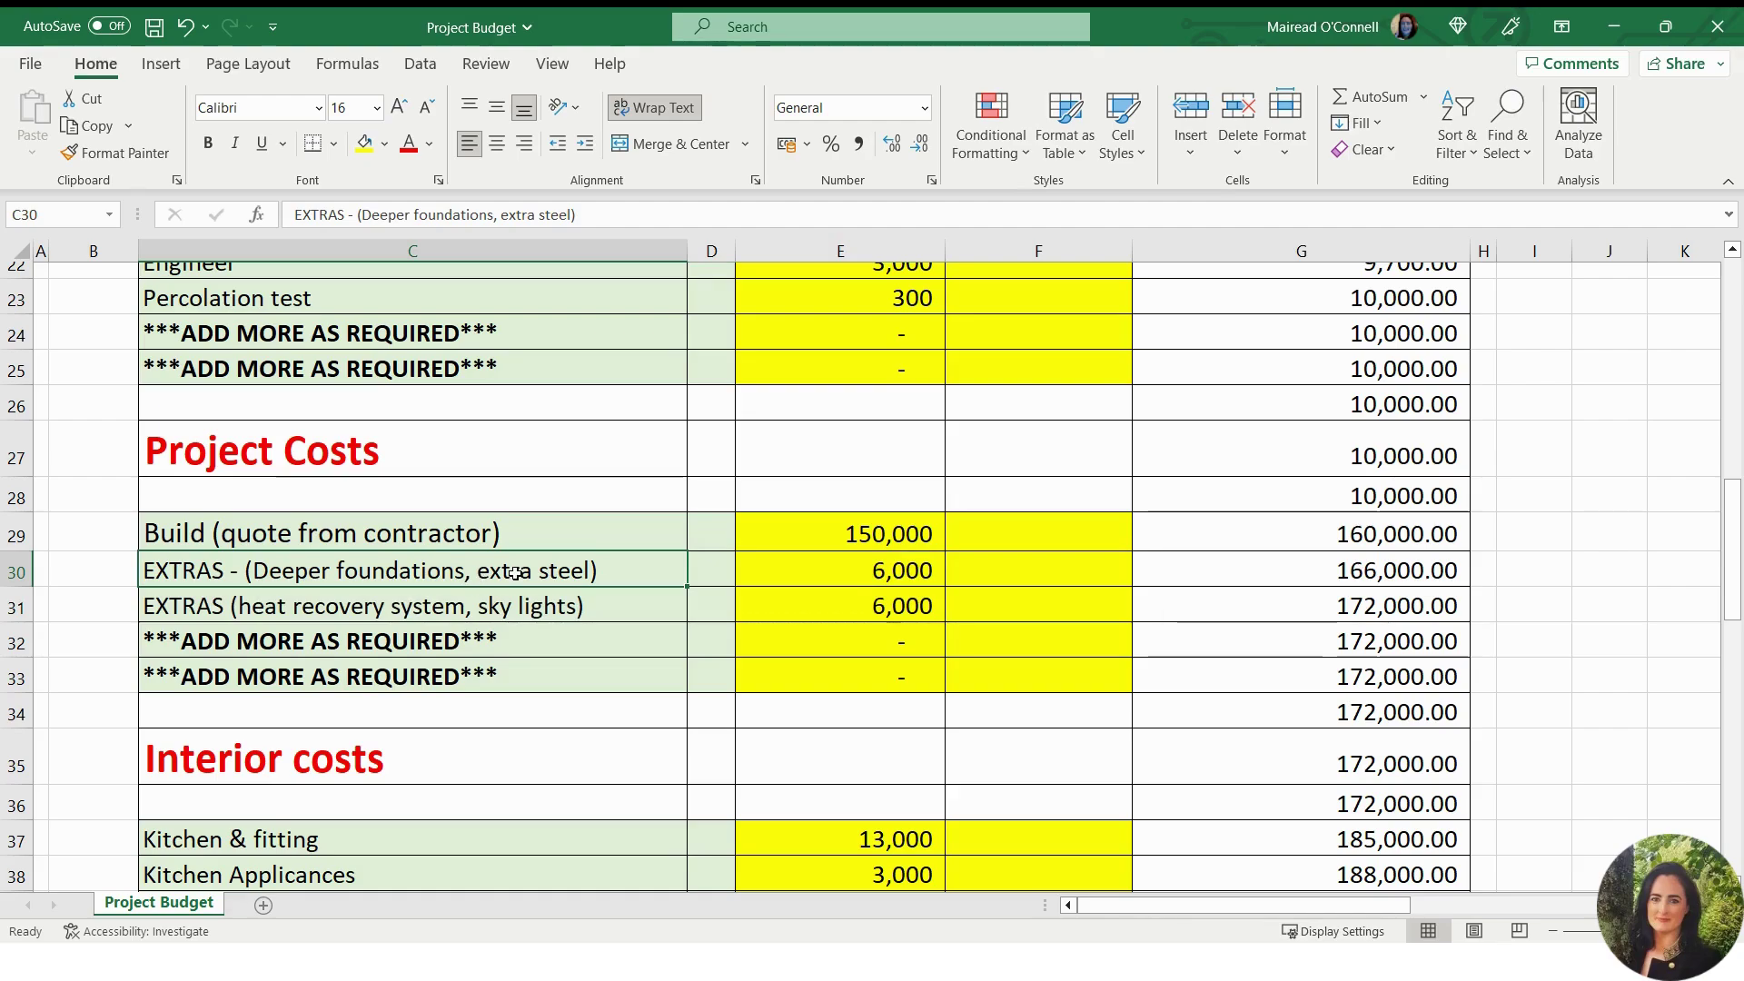
click(806, 561)
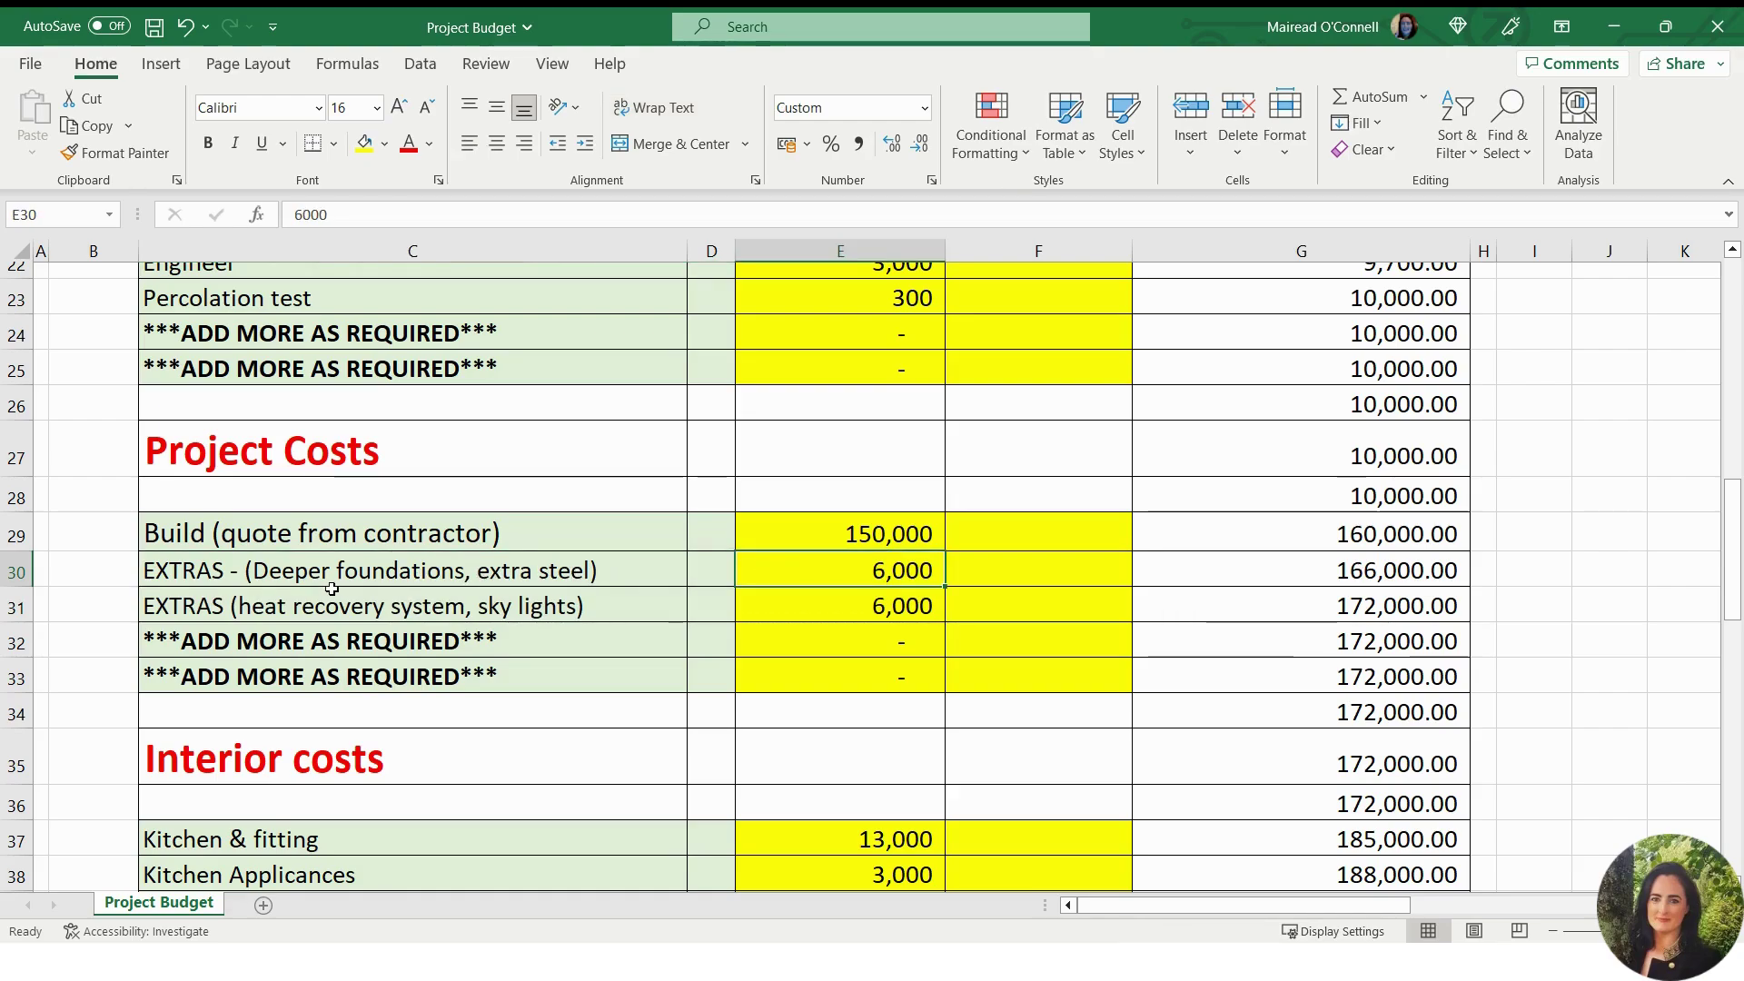
Review the heat recovery and sky lights entry, the extras amounts in E30:E31, and the spare rows C32:C33.
click(227, 604)
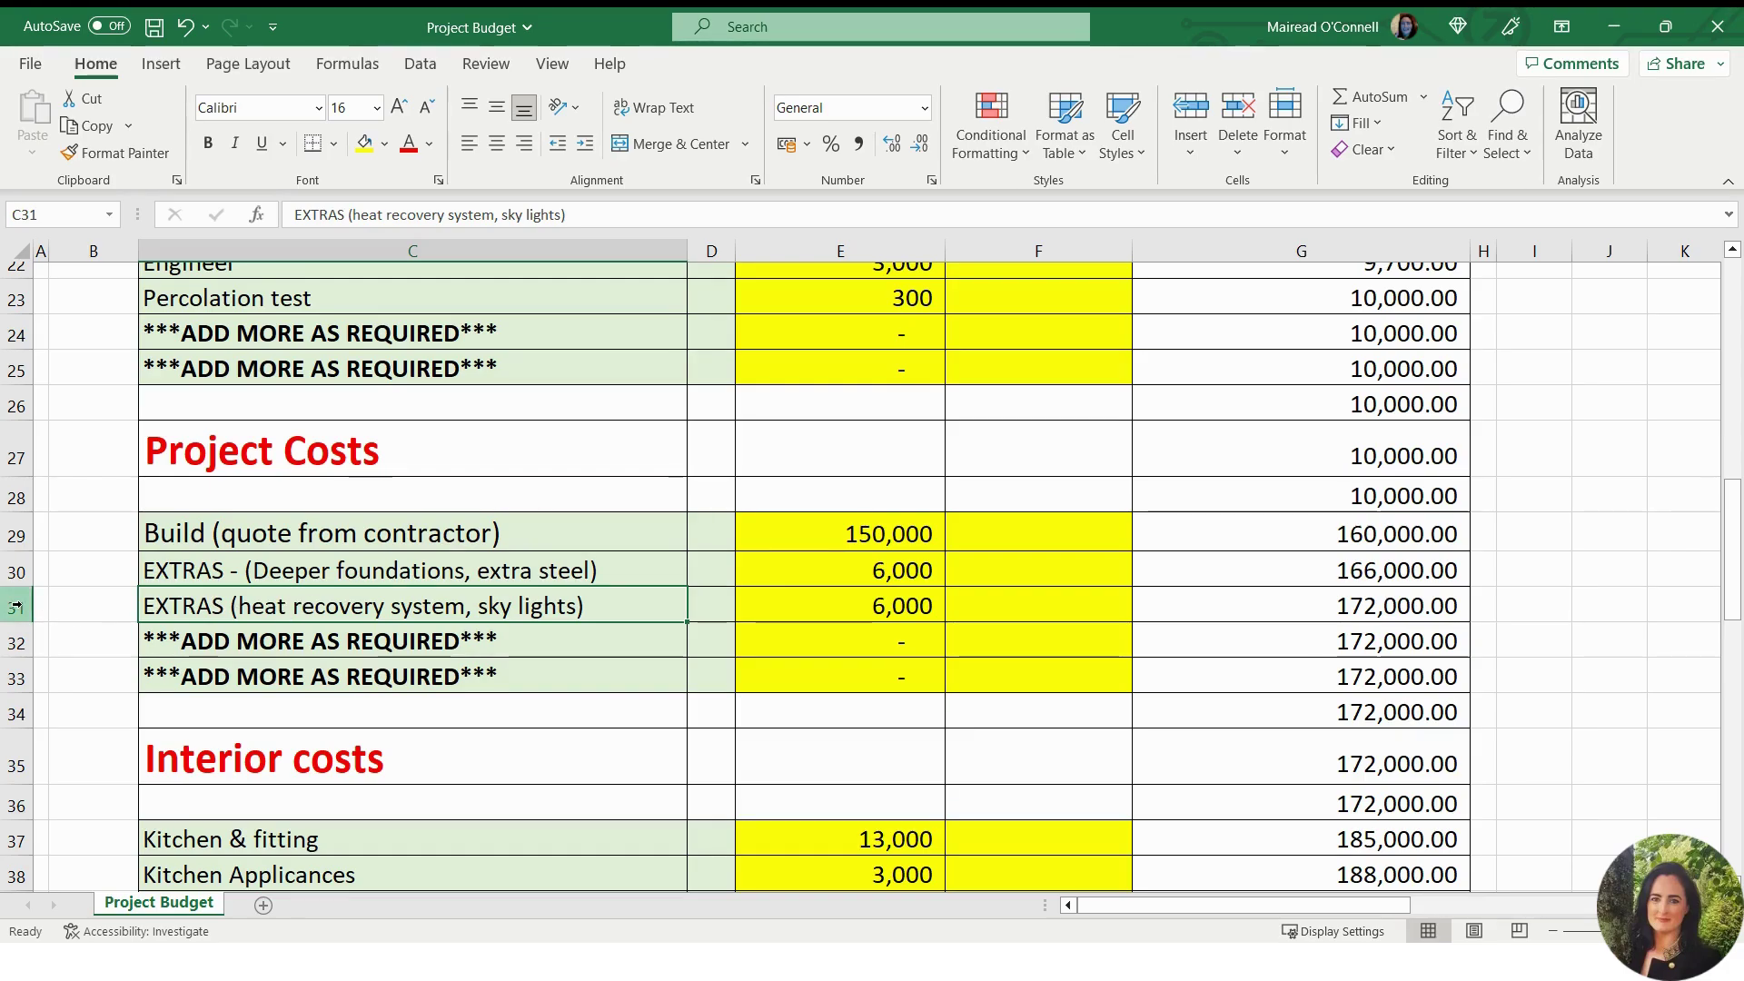
click(845, 600)
drag(848, 572, 846, 591)
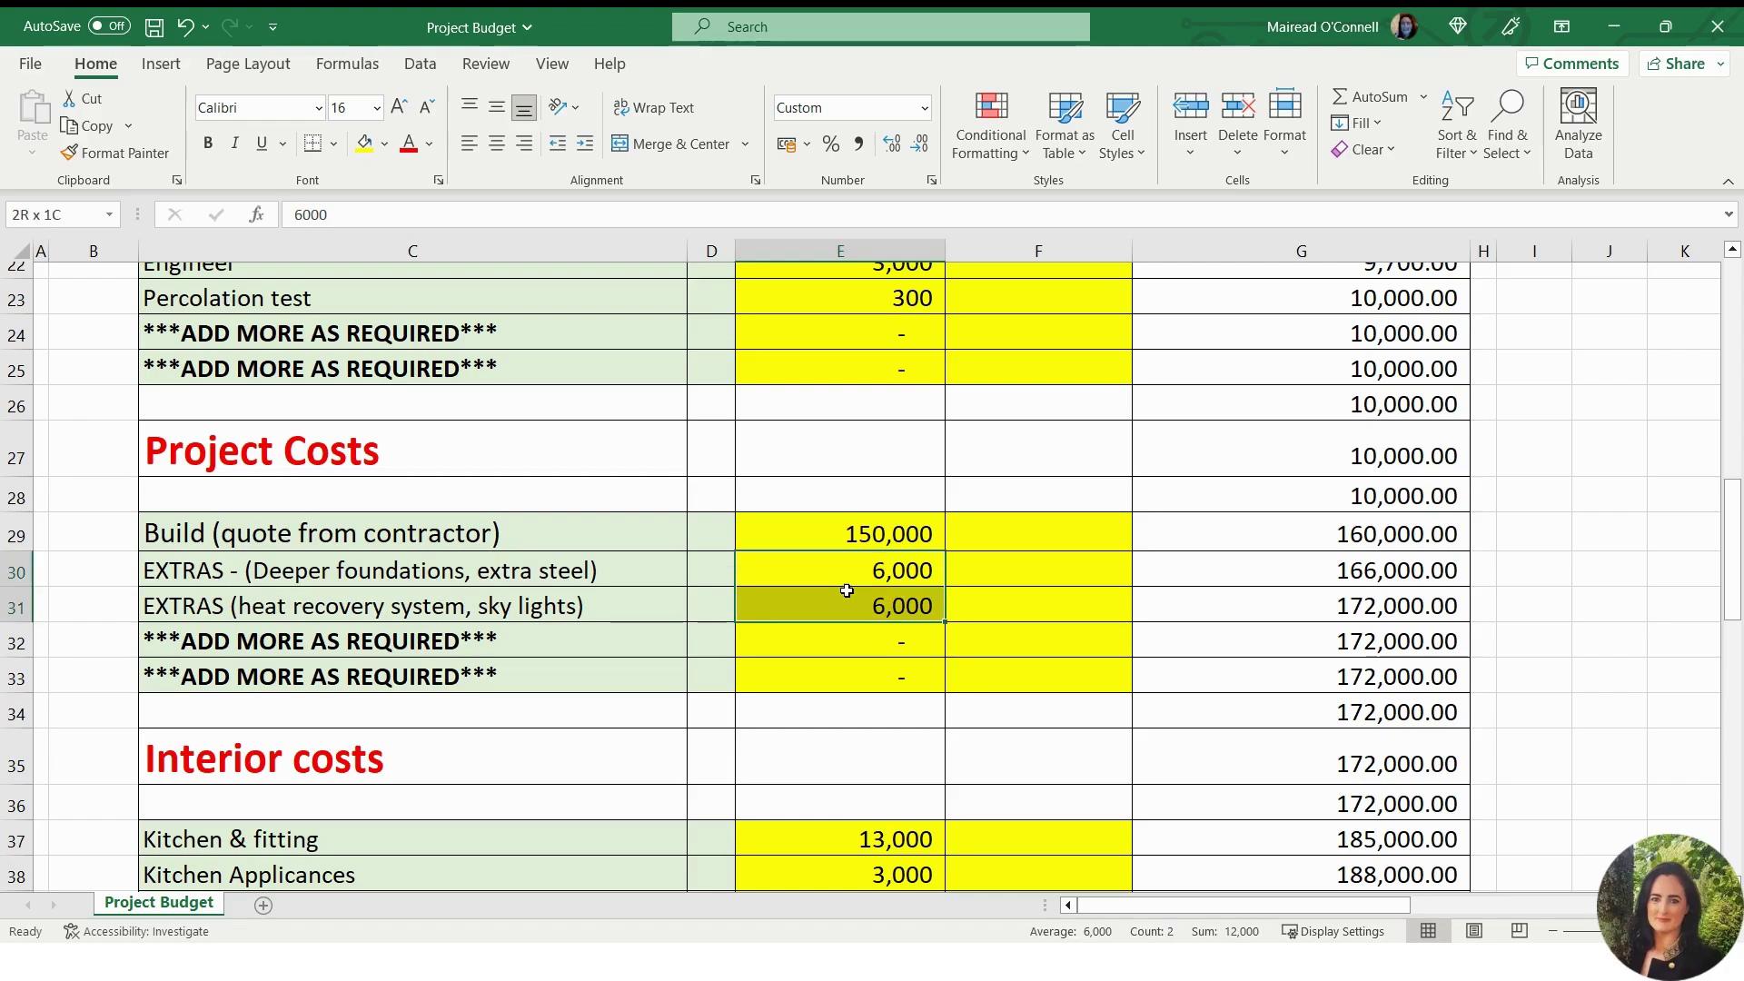
drag(318, 641, 319, 677)
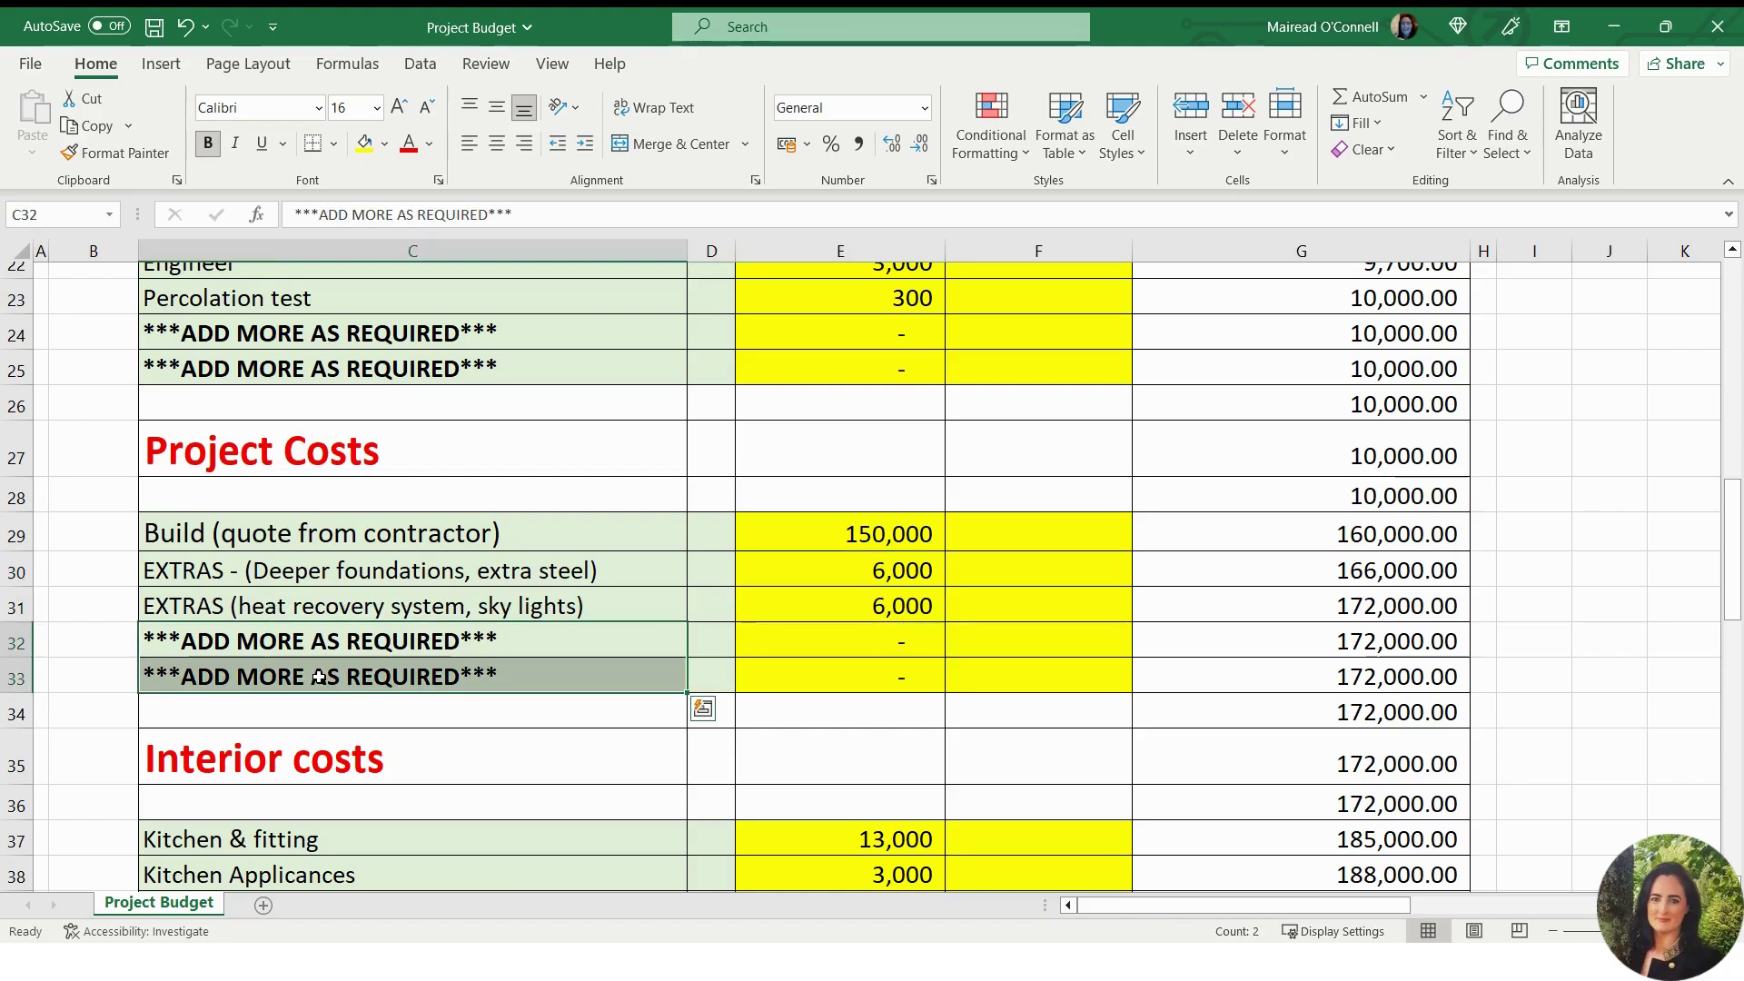
Clear the three Project Costs descriptions in C29:C31.
scroll(352, 560, up, 1)
click(353, 561)
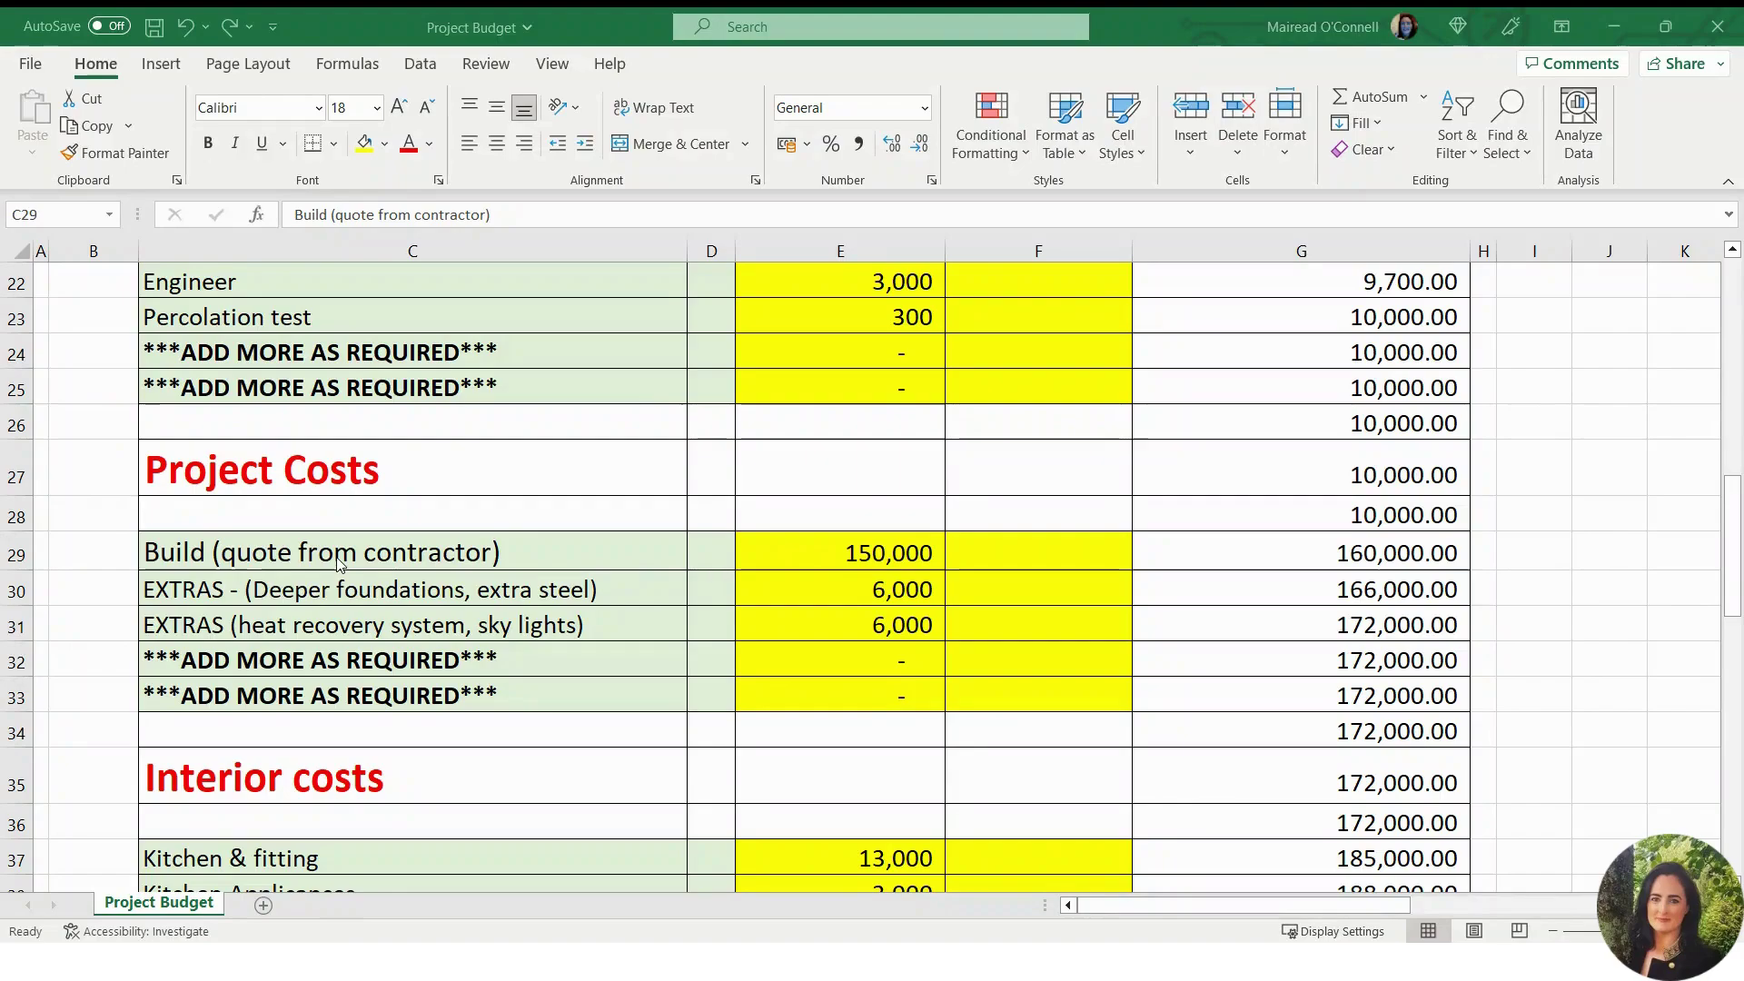
drag(336, 556, 339, 620)
key(Delete)
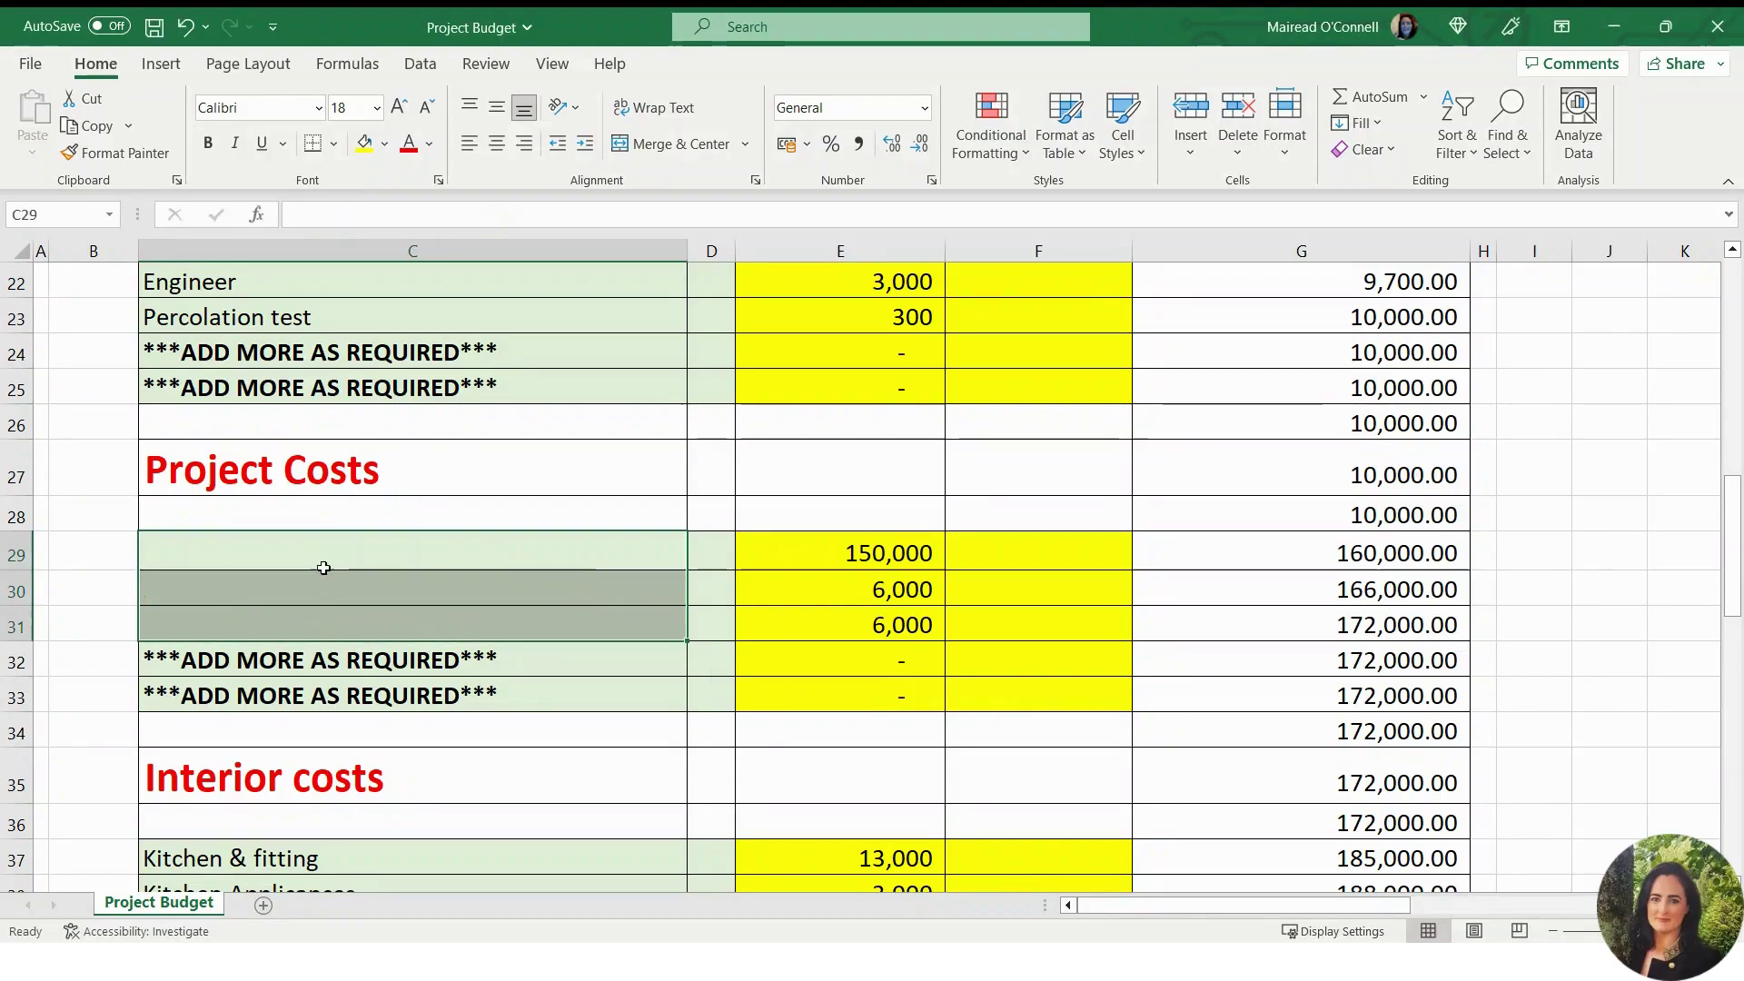
Enter Blockwork, foundations and windows as the Project Costs descriptions in C29, C30 and C31.
click(320, 555)
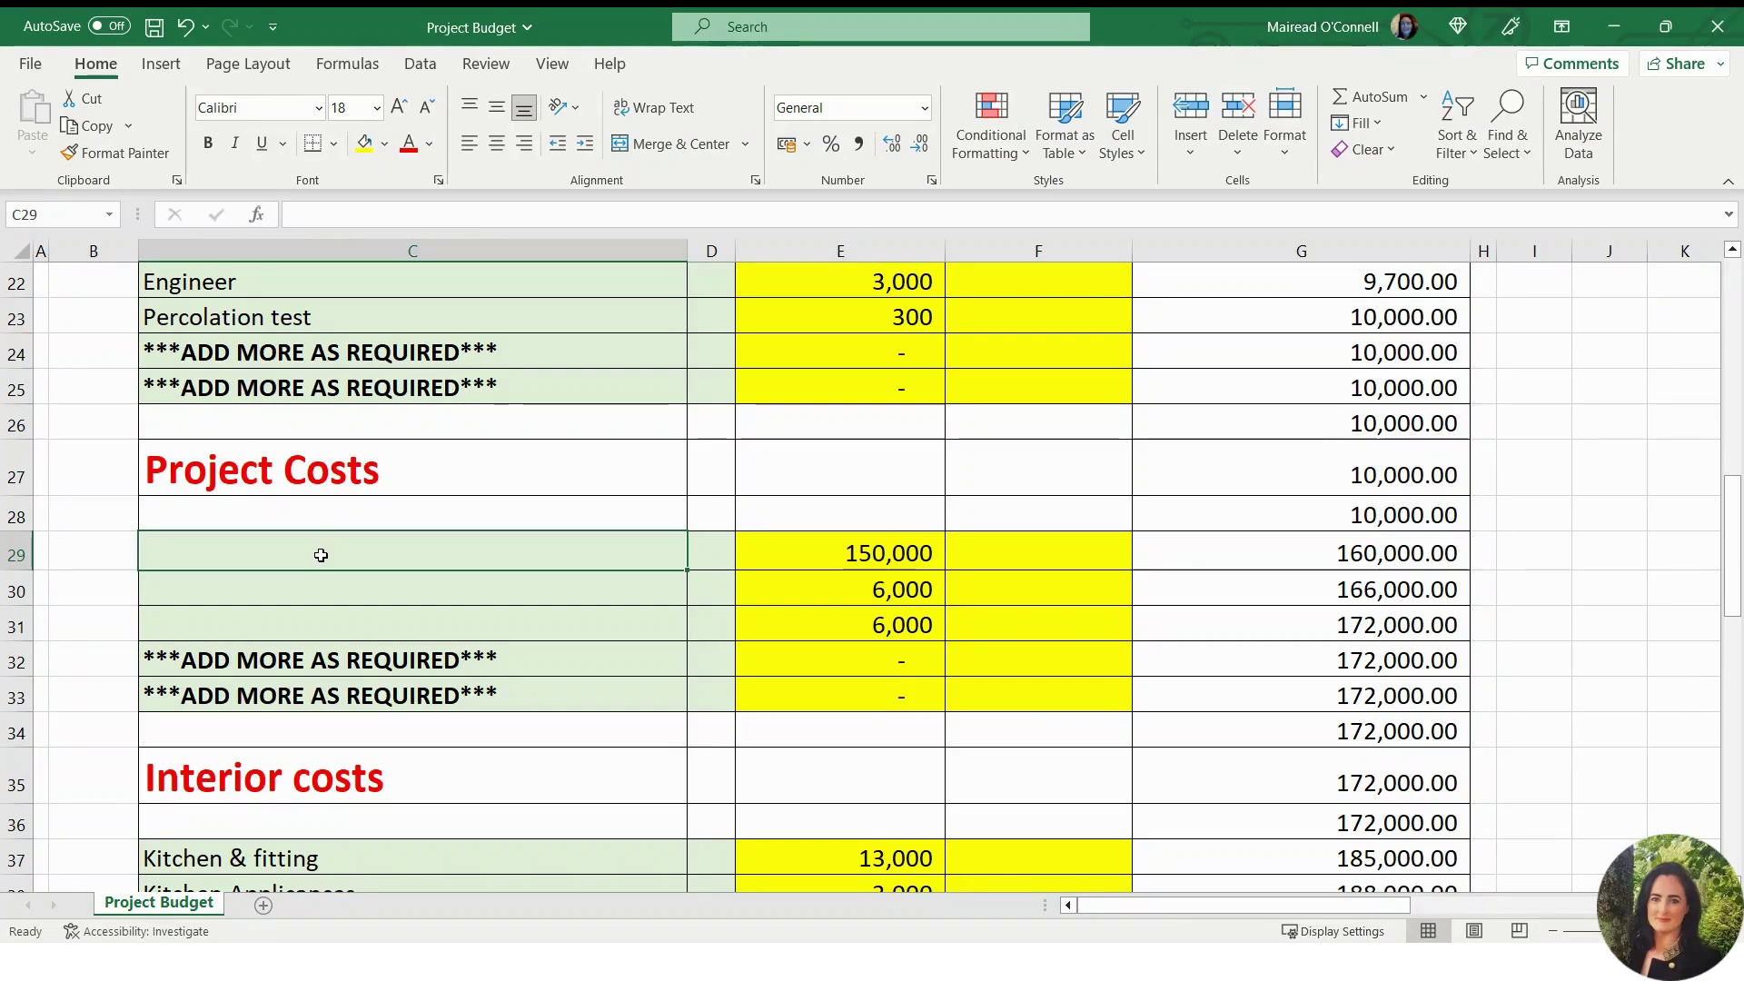
text(Bl)
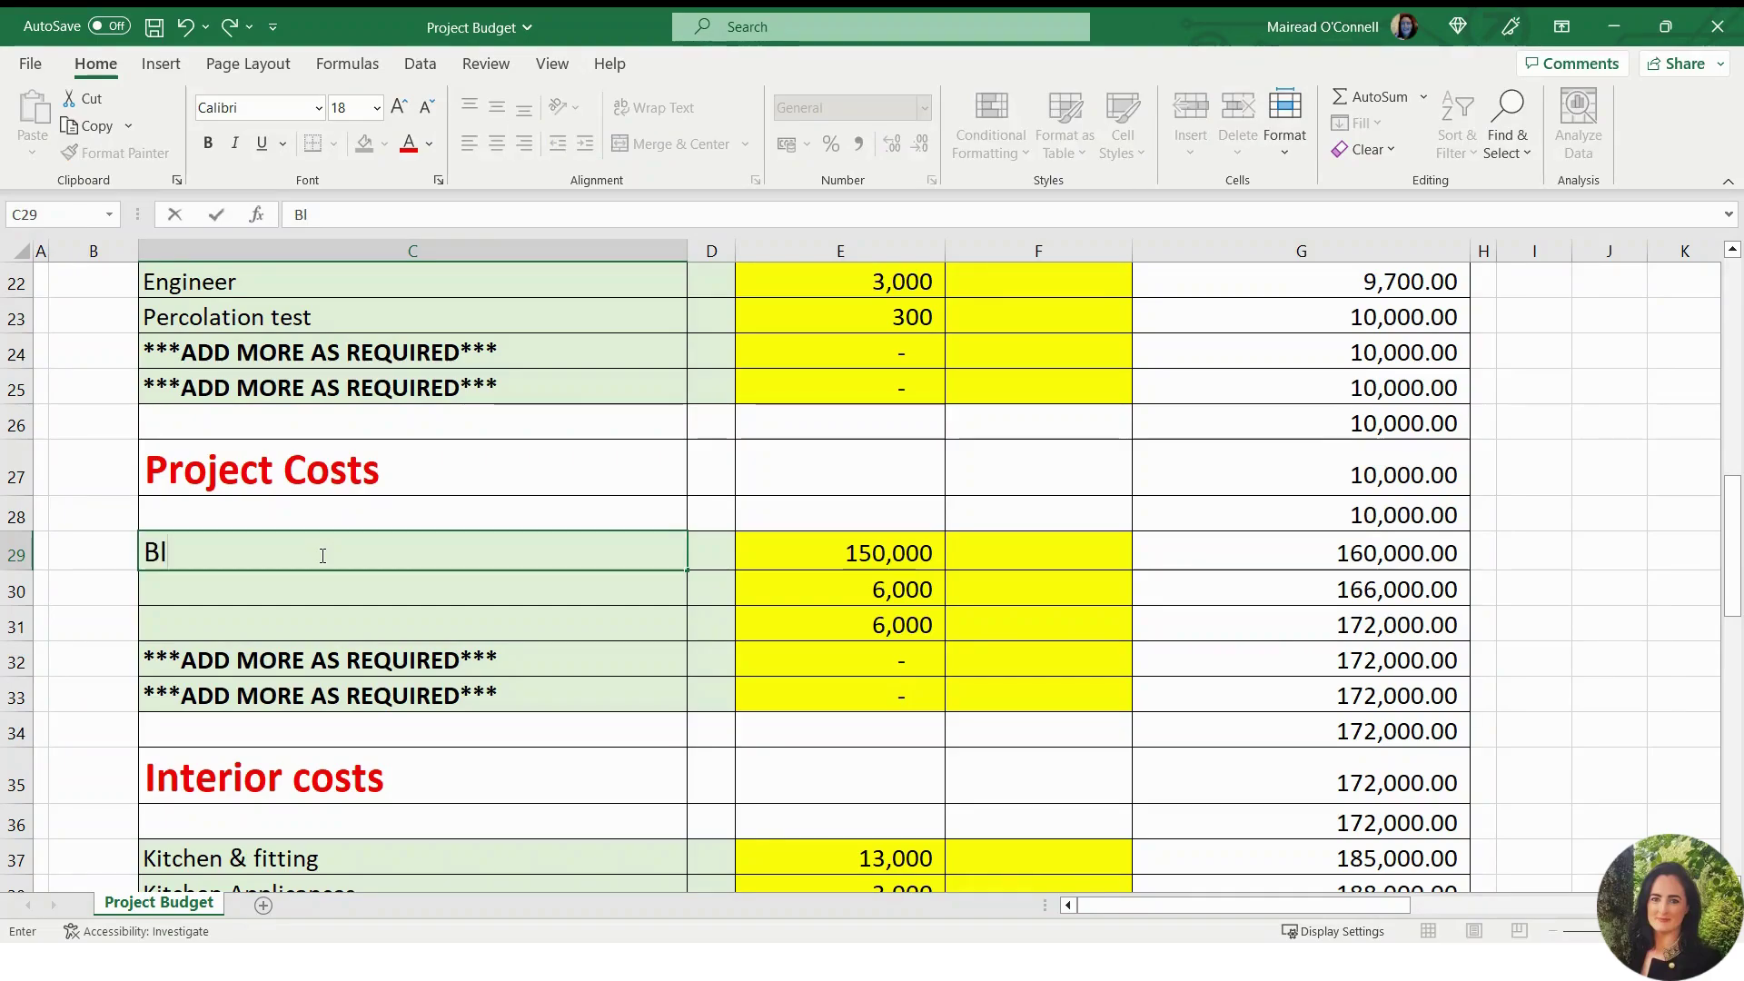
text(ockwork)
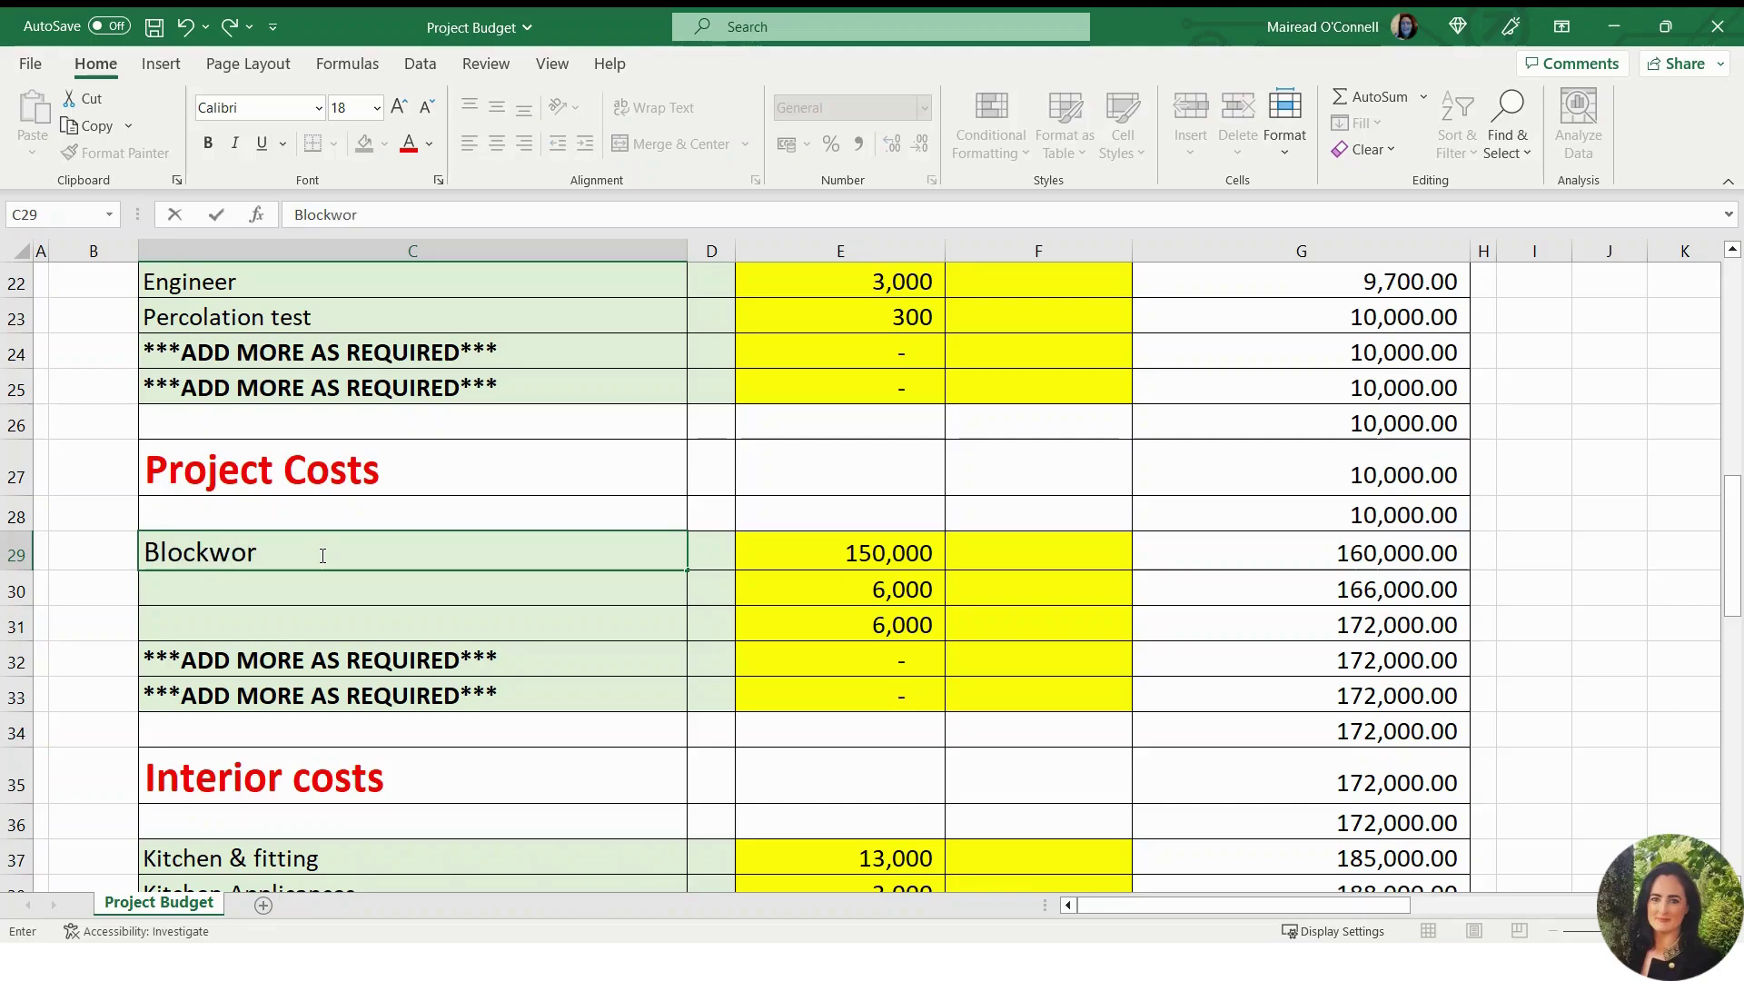
key(Return)
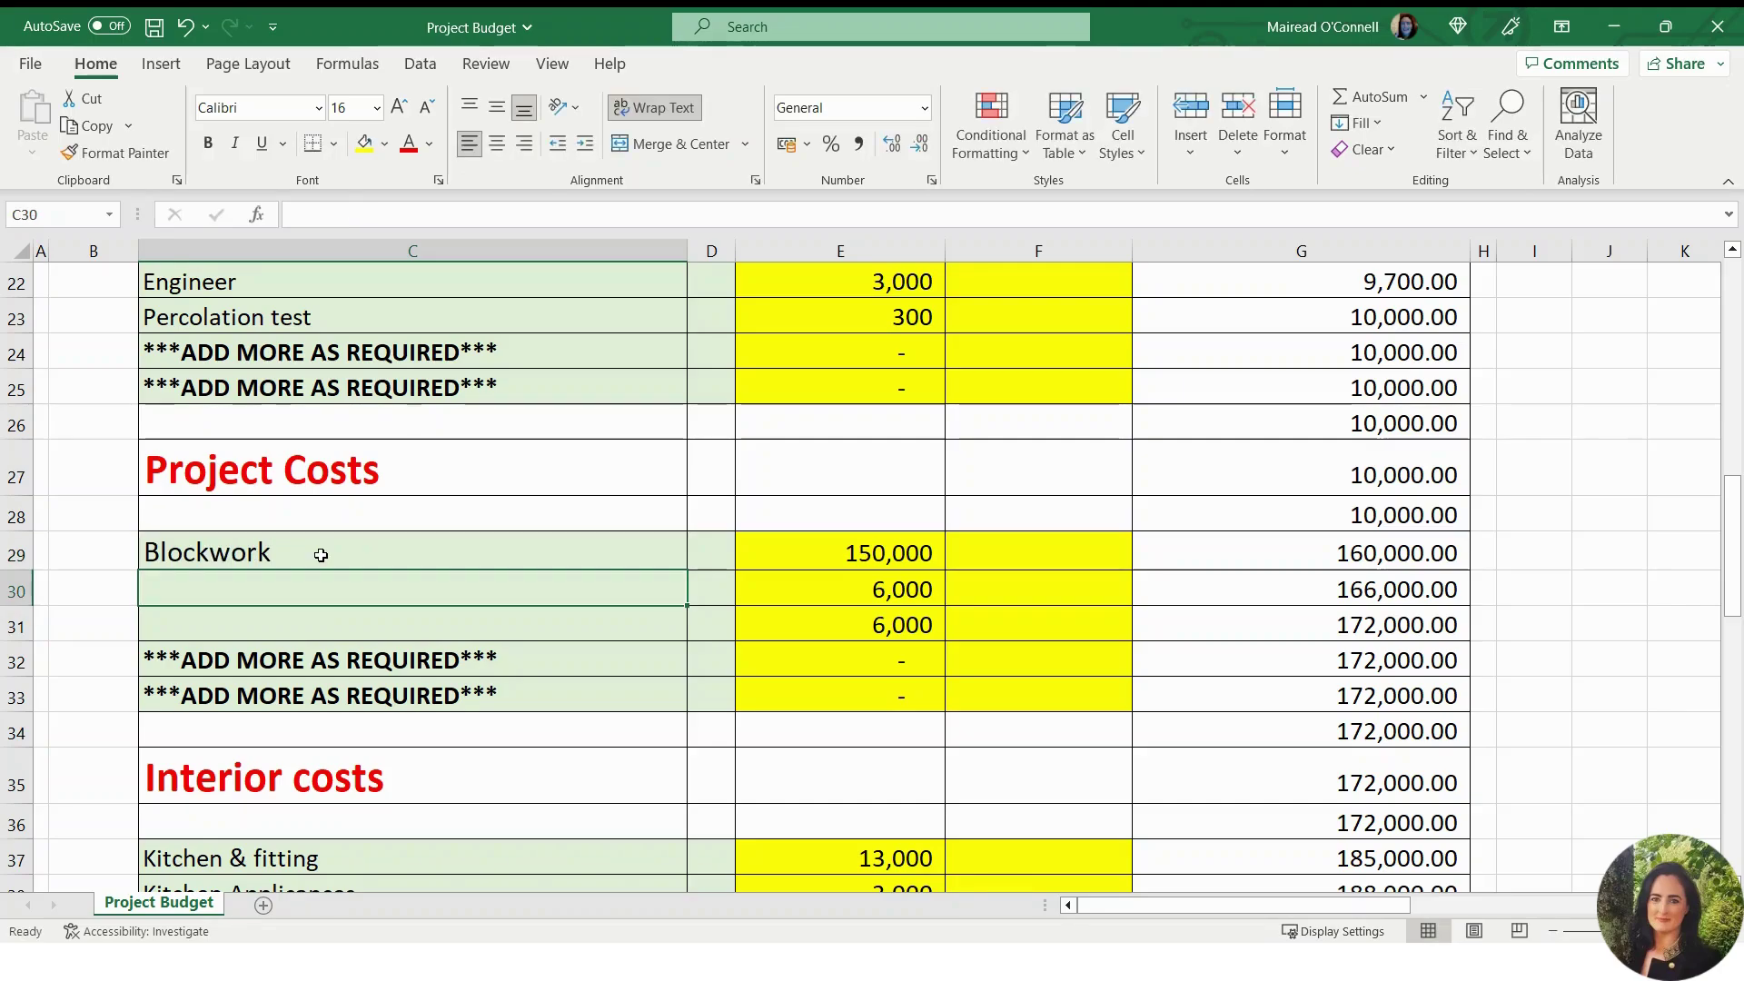
text(found)
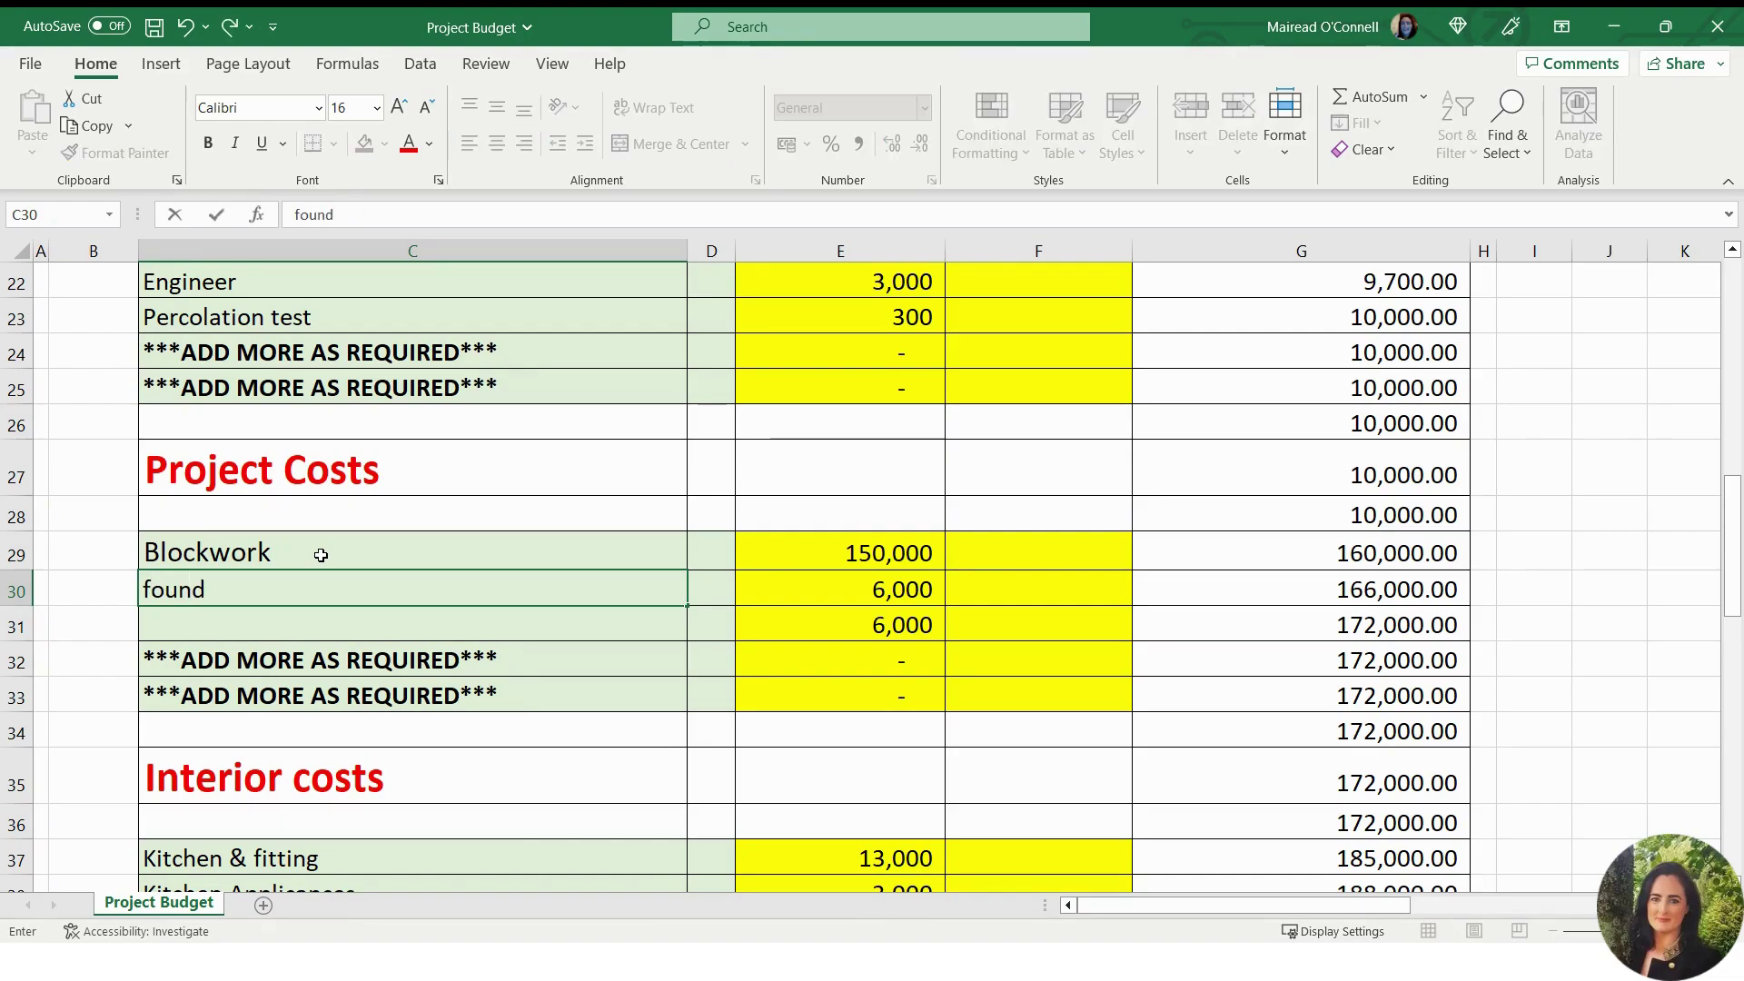
text(ations)
key(Return)
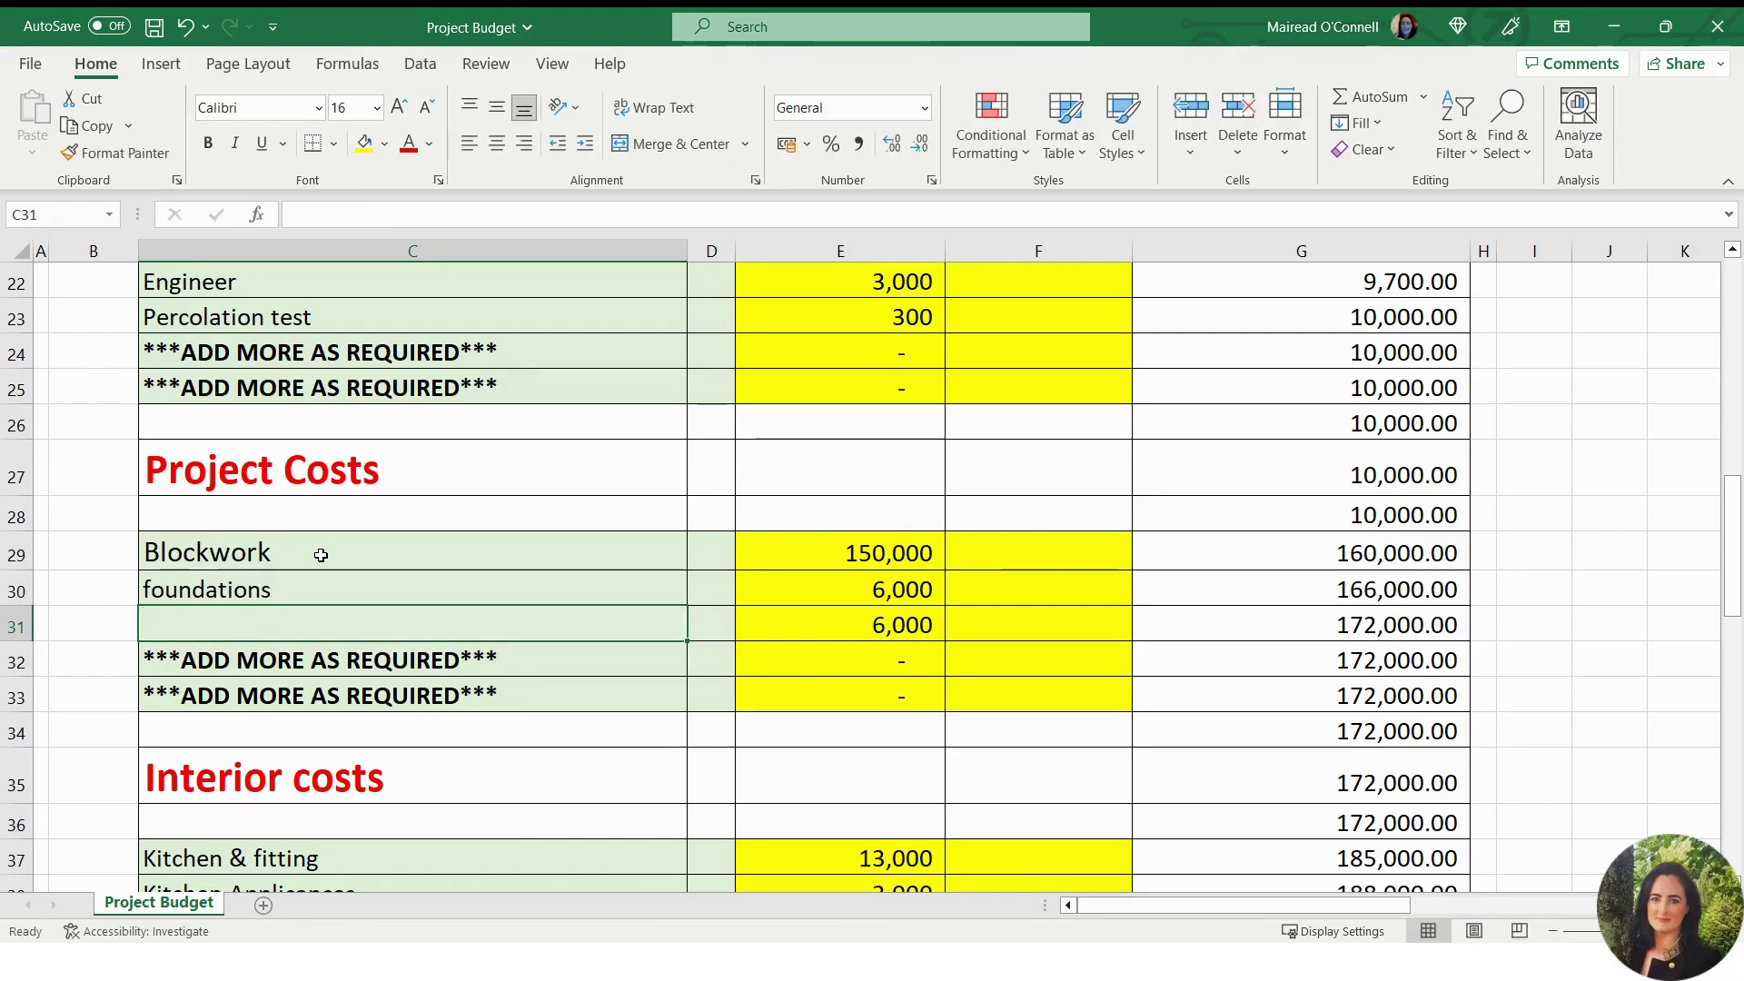
text(windowns)
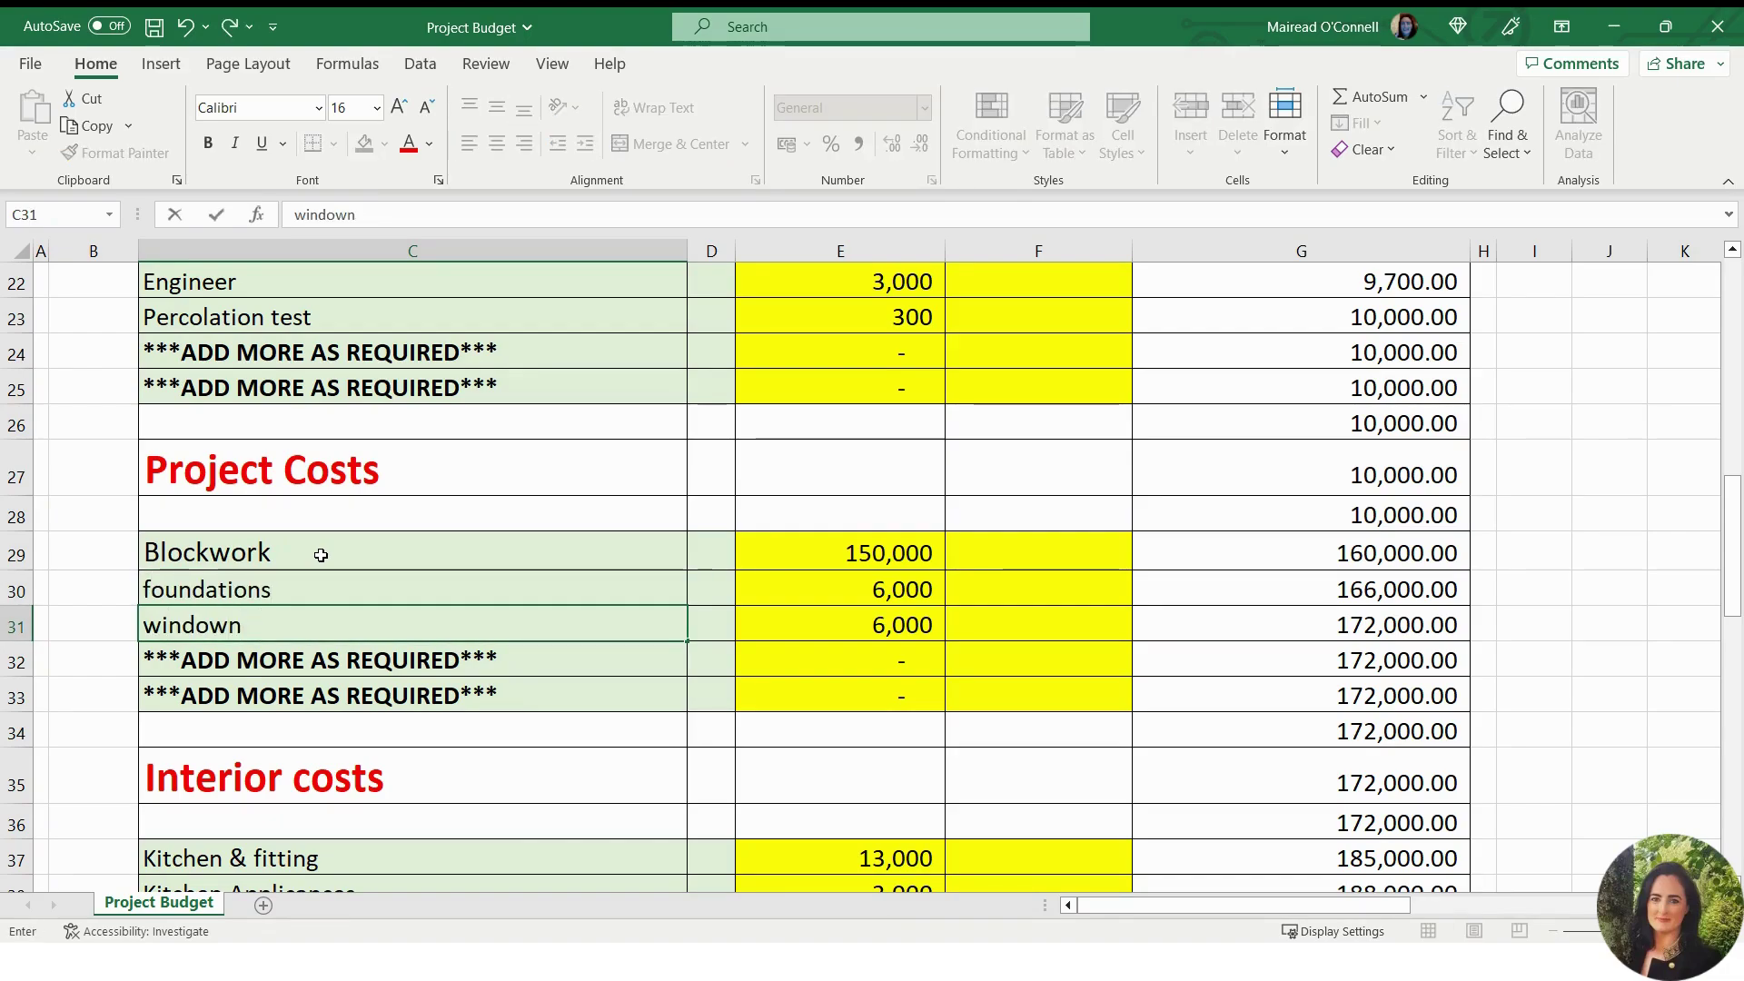
key(BackSpace)
text(s)
key(Return)
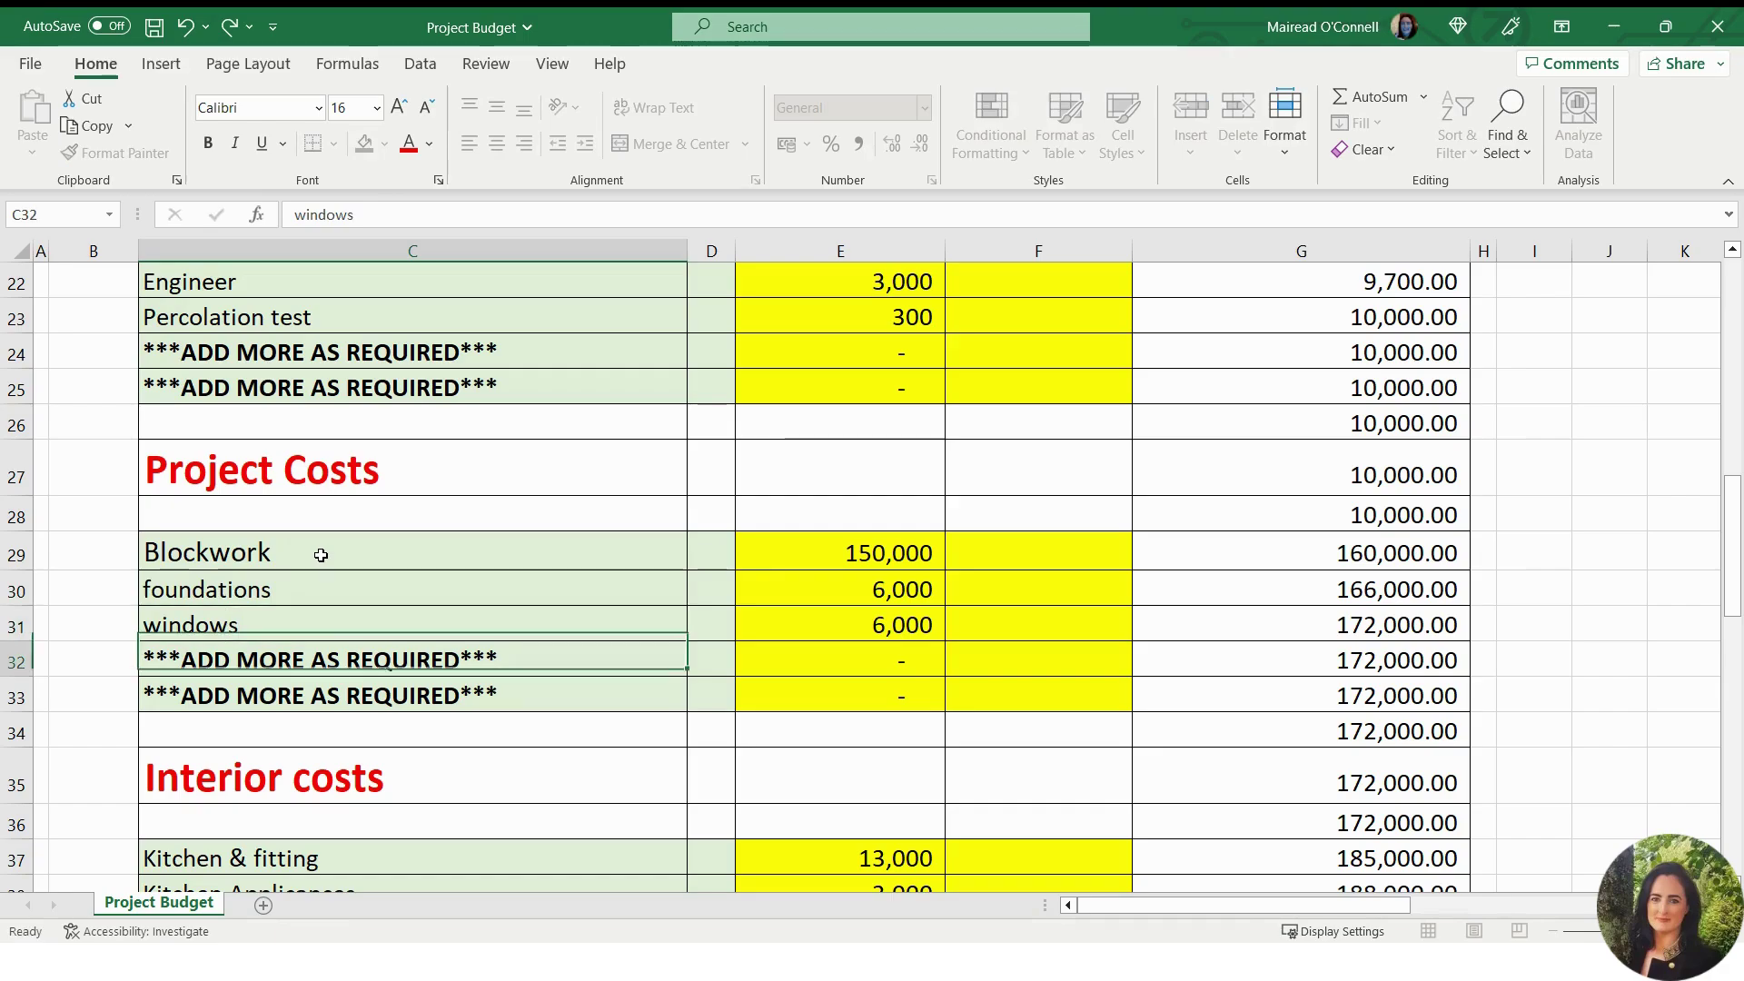
mouse_move(338, 656)
mouse_down()
mouse_move(334, 822)
mouse_move(336, 669)
mouse_up()
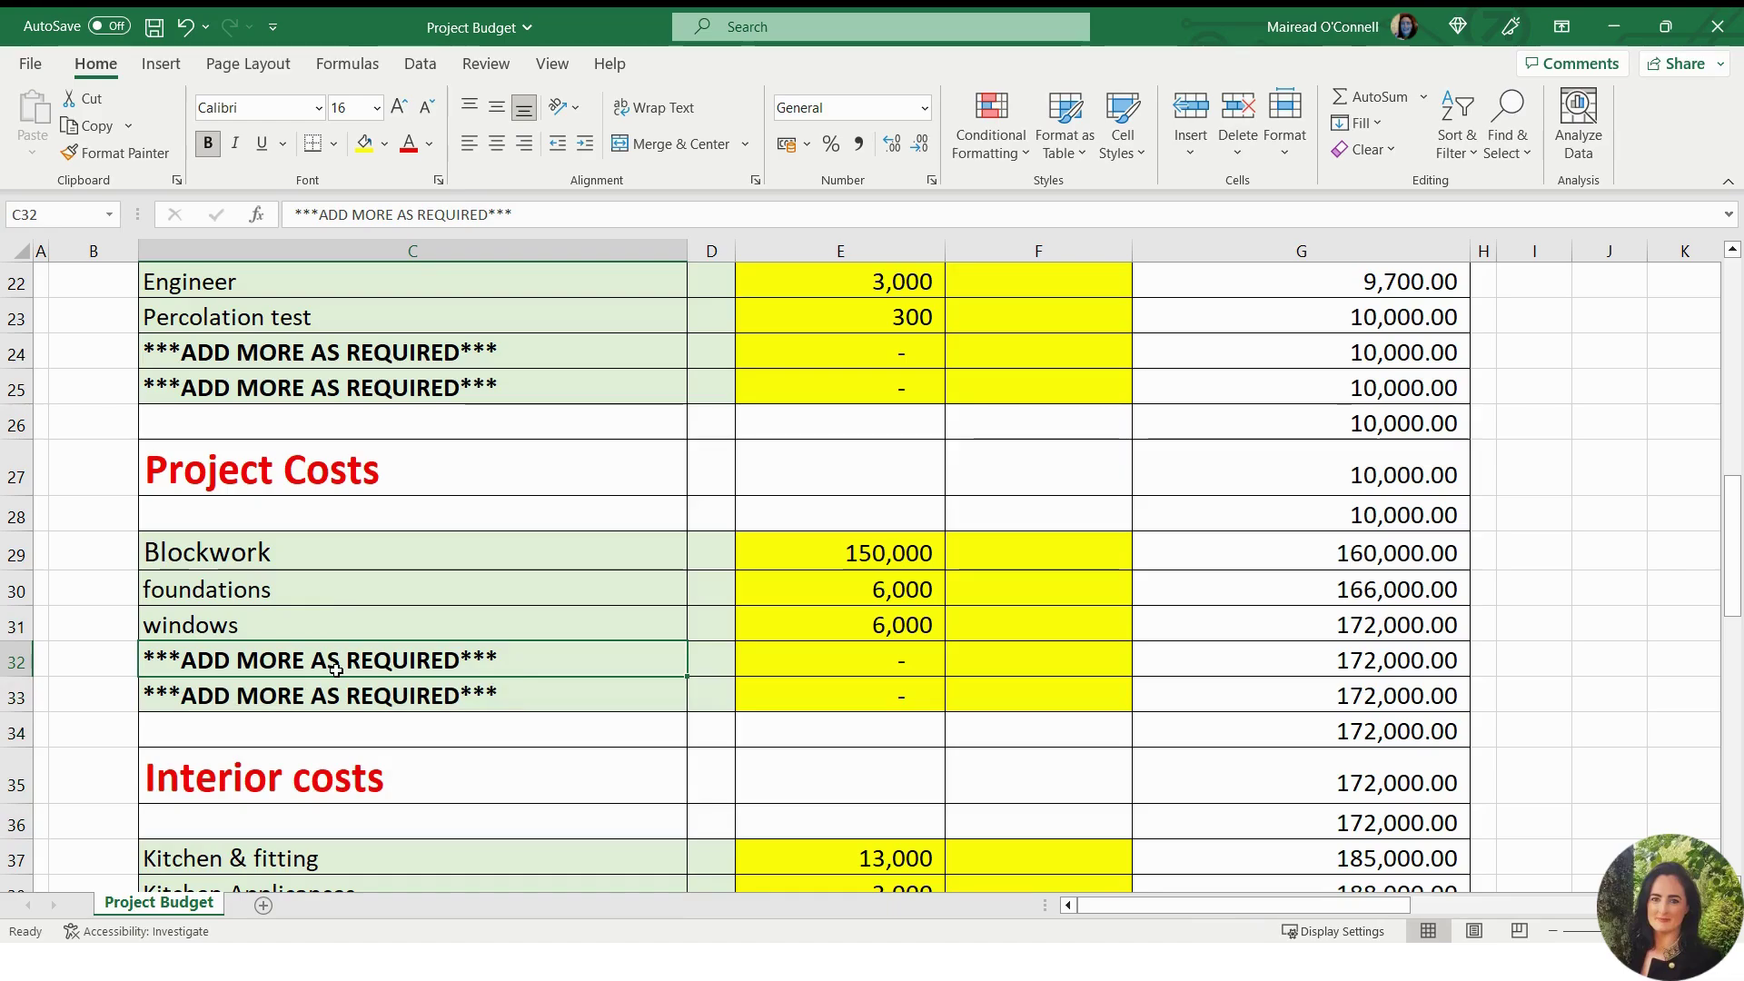
click(315, 553)
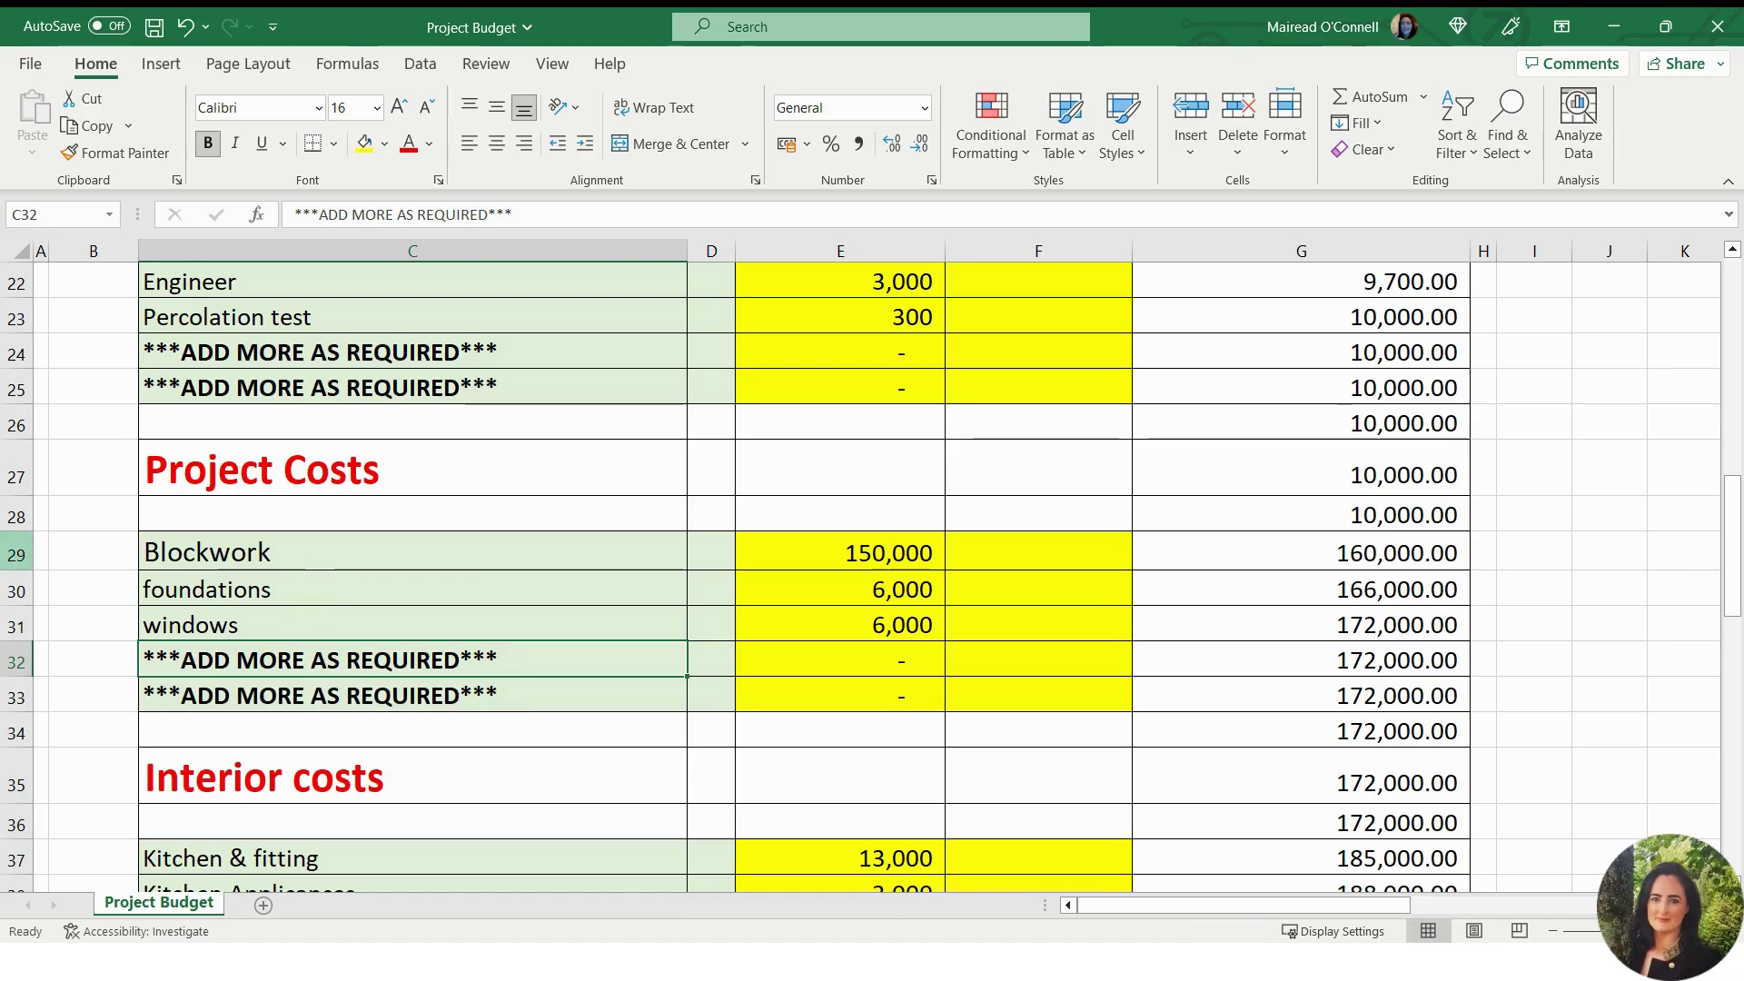
Clear the cost amounts for Blockwork, foundations and windows in E29:E31.
scroll(872, 454, down, 1)
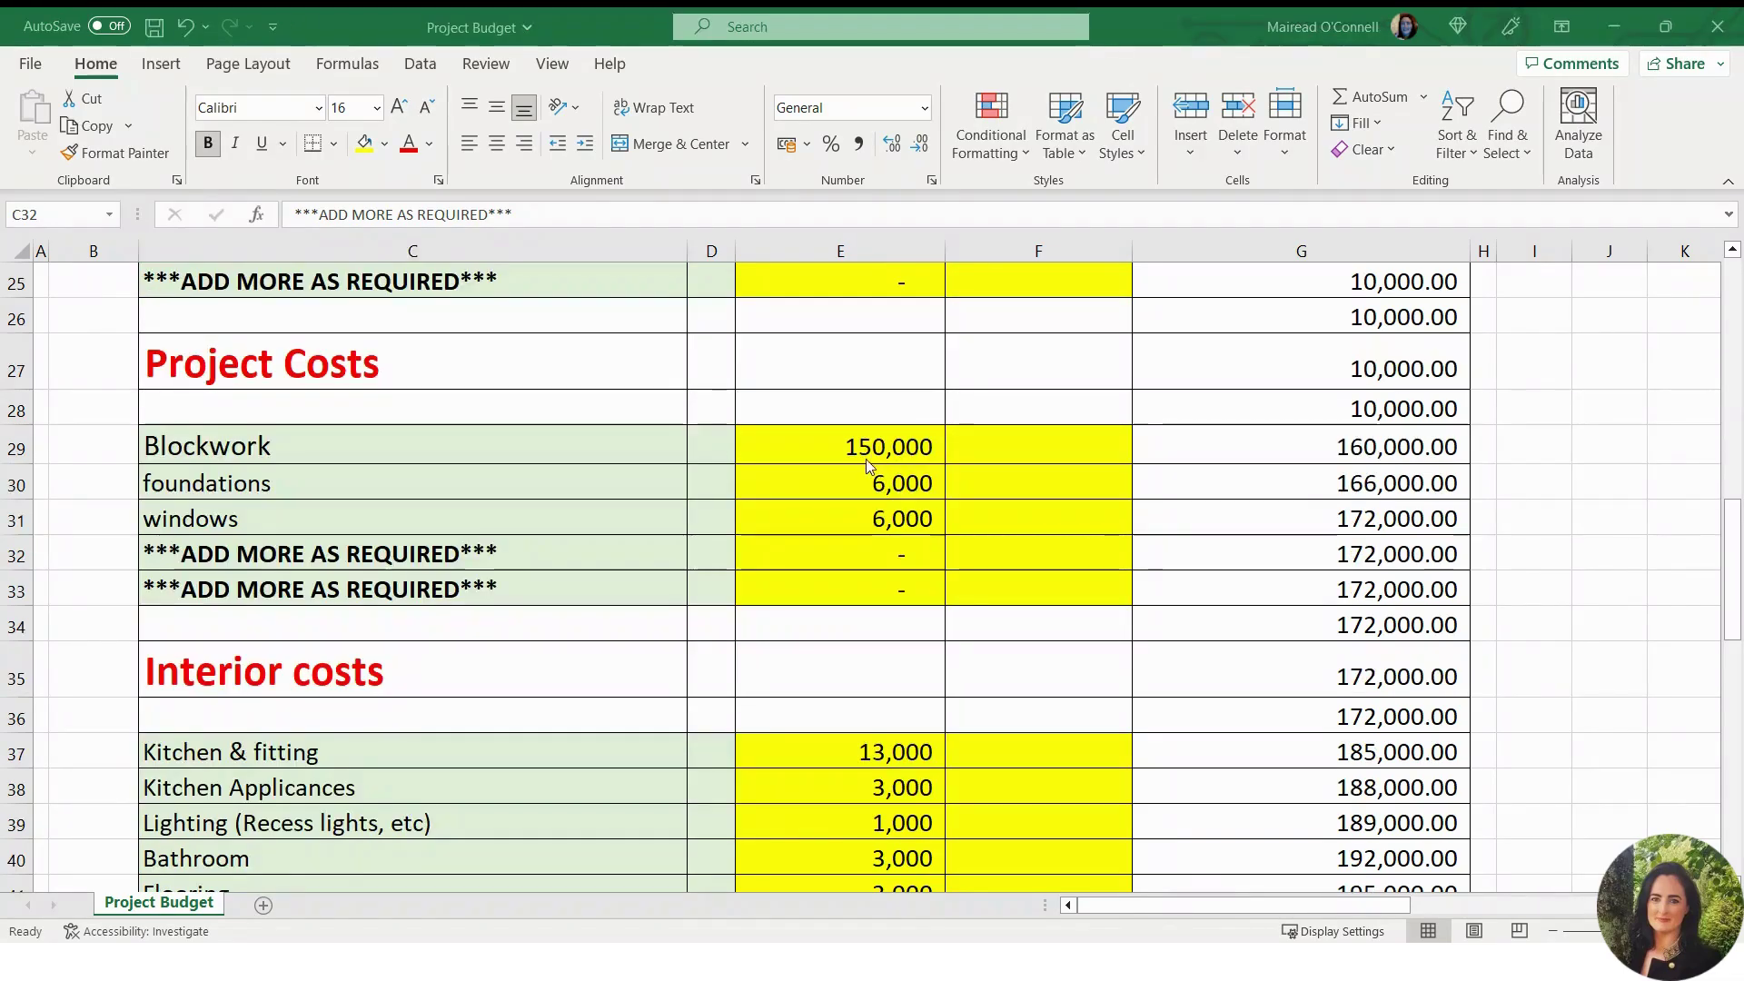
drag(830, 451, 827, 513)
key(Delete)
Enter costs of 15,000 for Blockwork, 10,000 for foundations and 10,000 for windows in E29:E31, and highlight them for review.
click(822, 441)
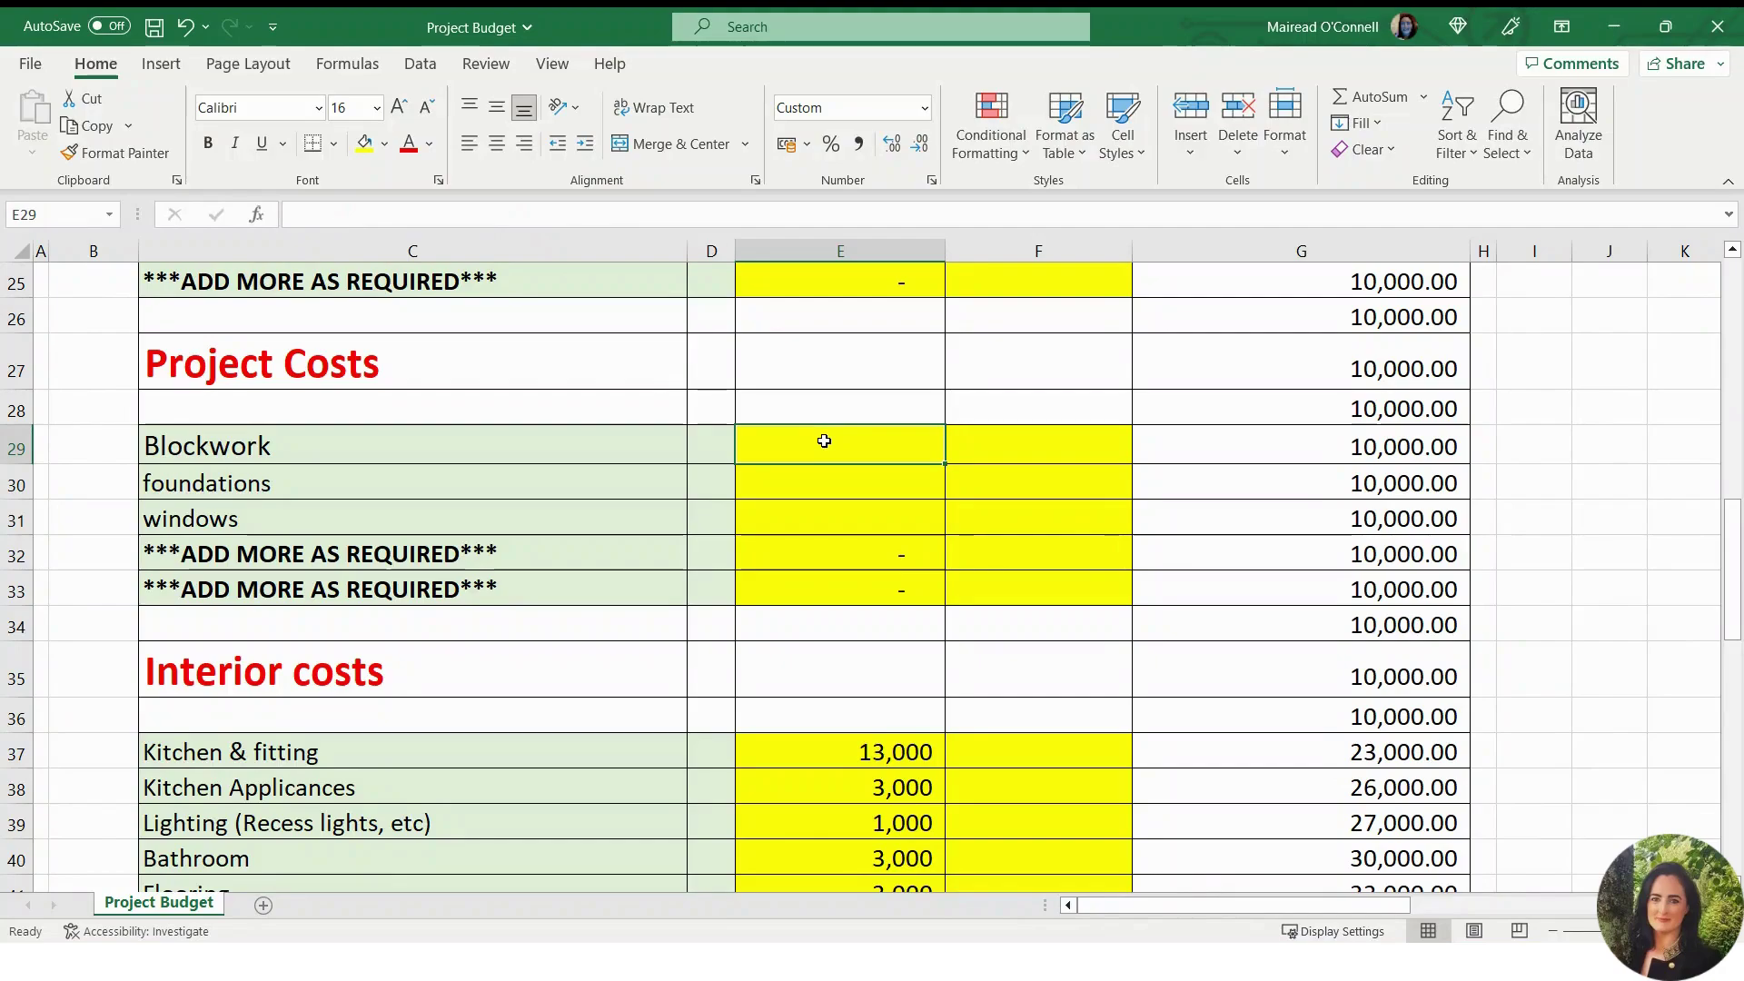
text(15,00)
key(Return)
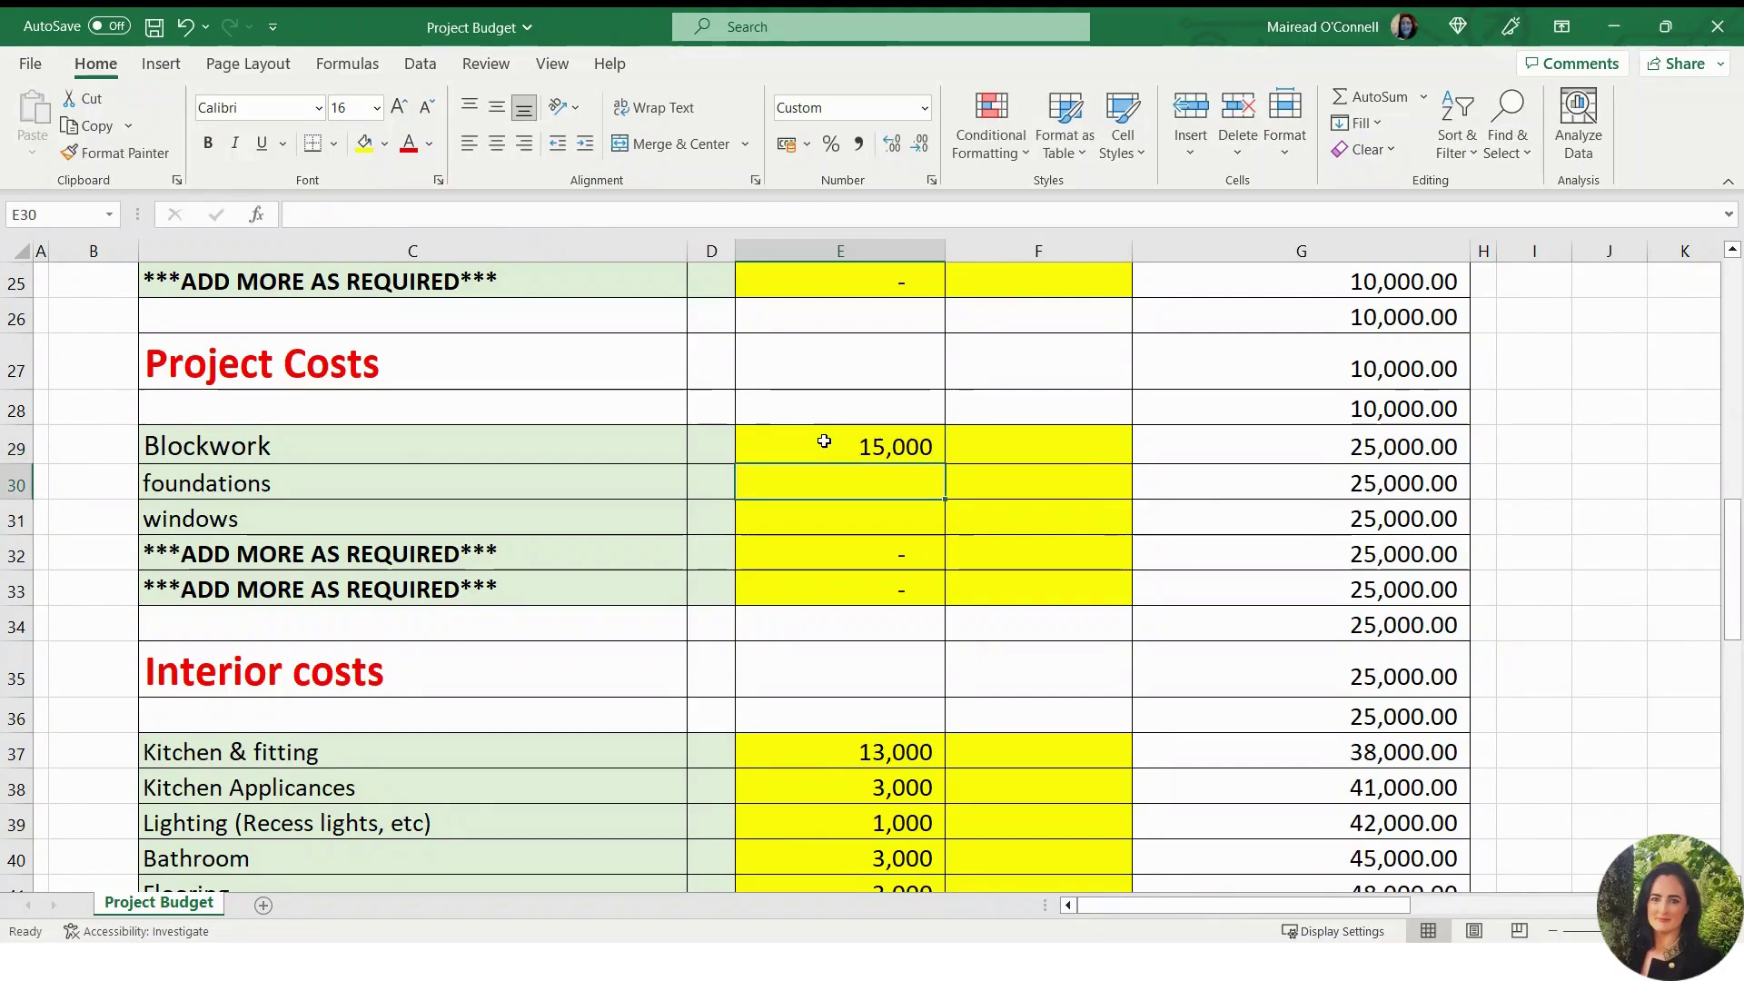
text(10000)
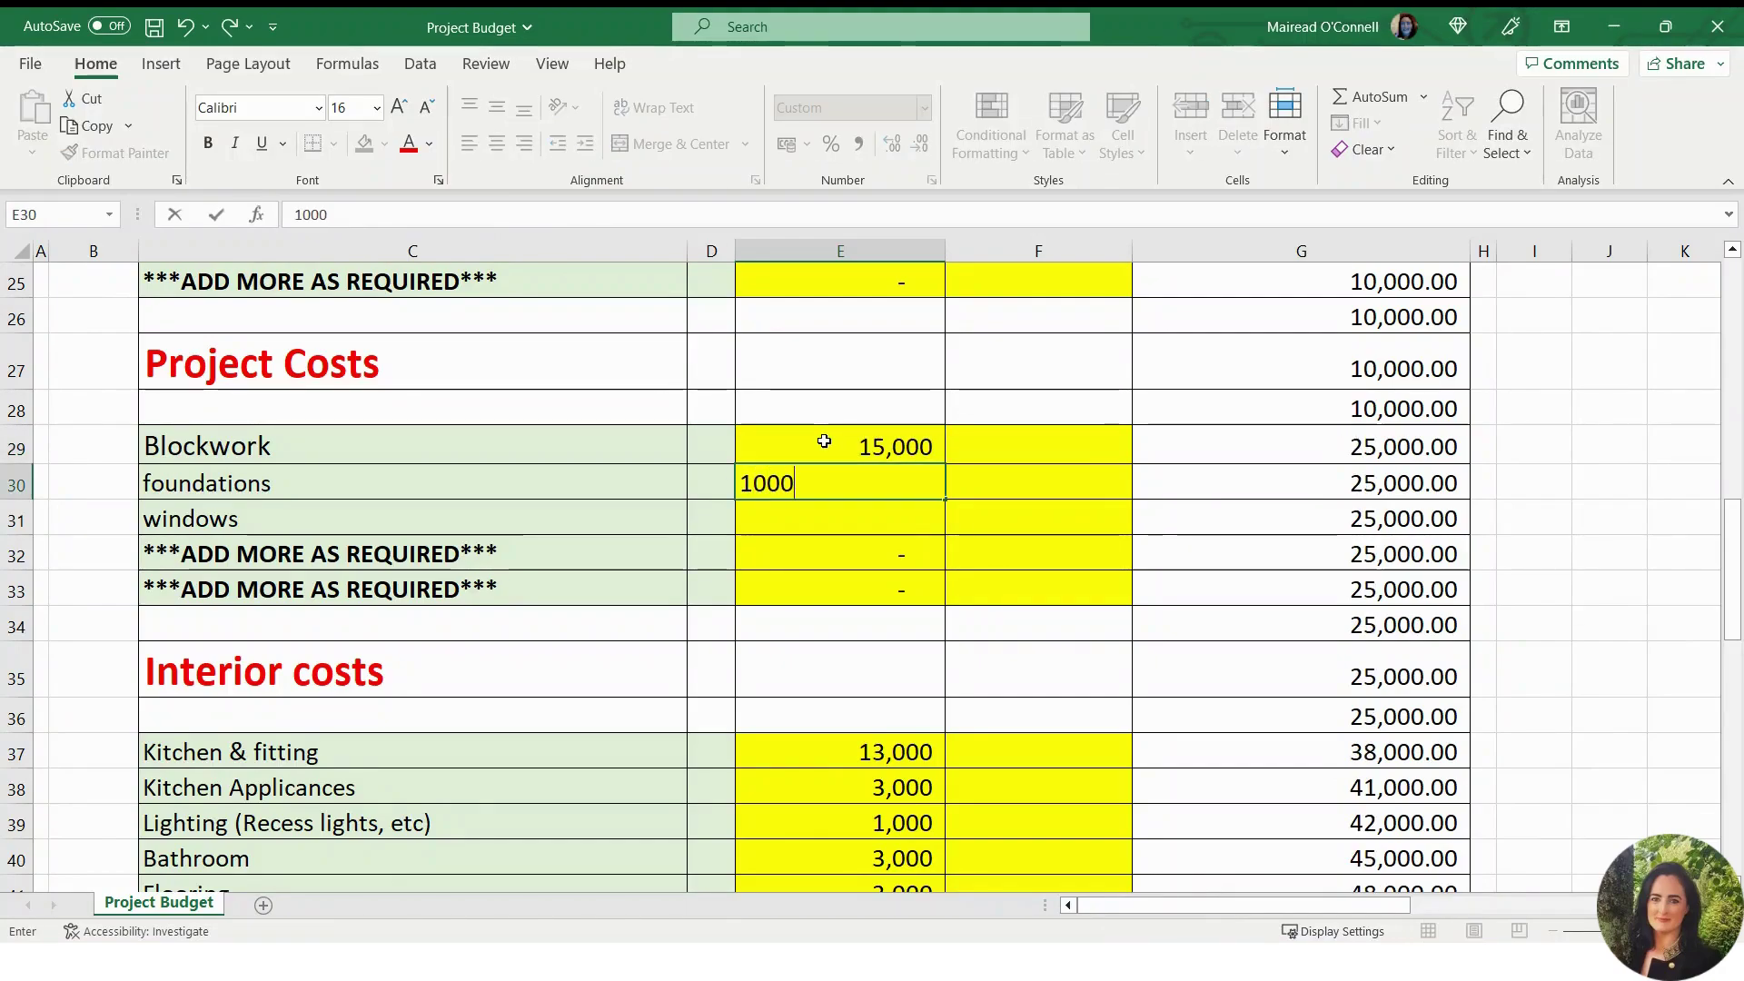
key(Return)
text(1)
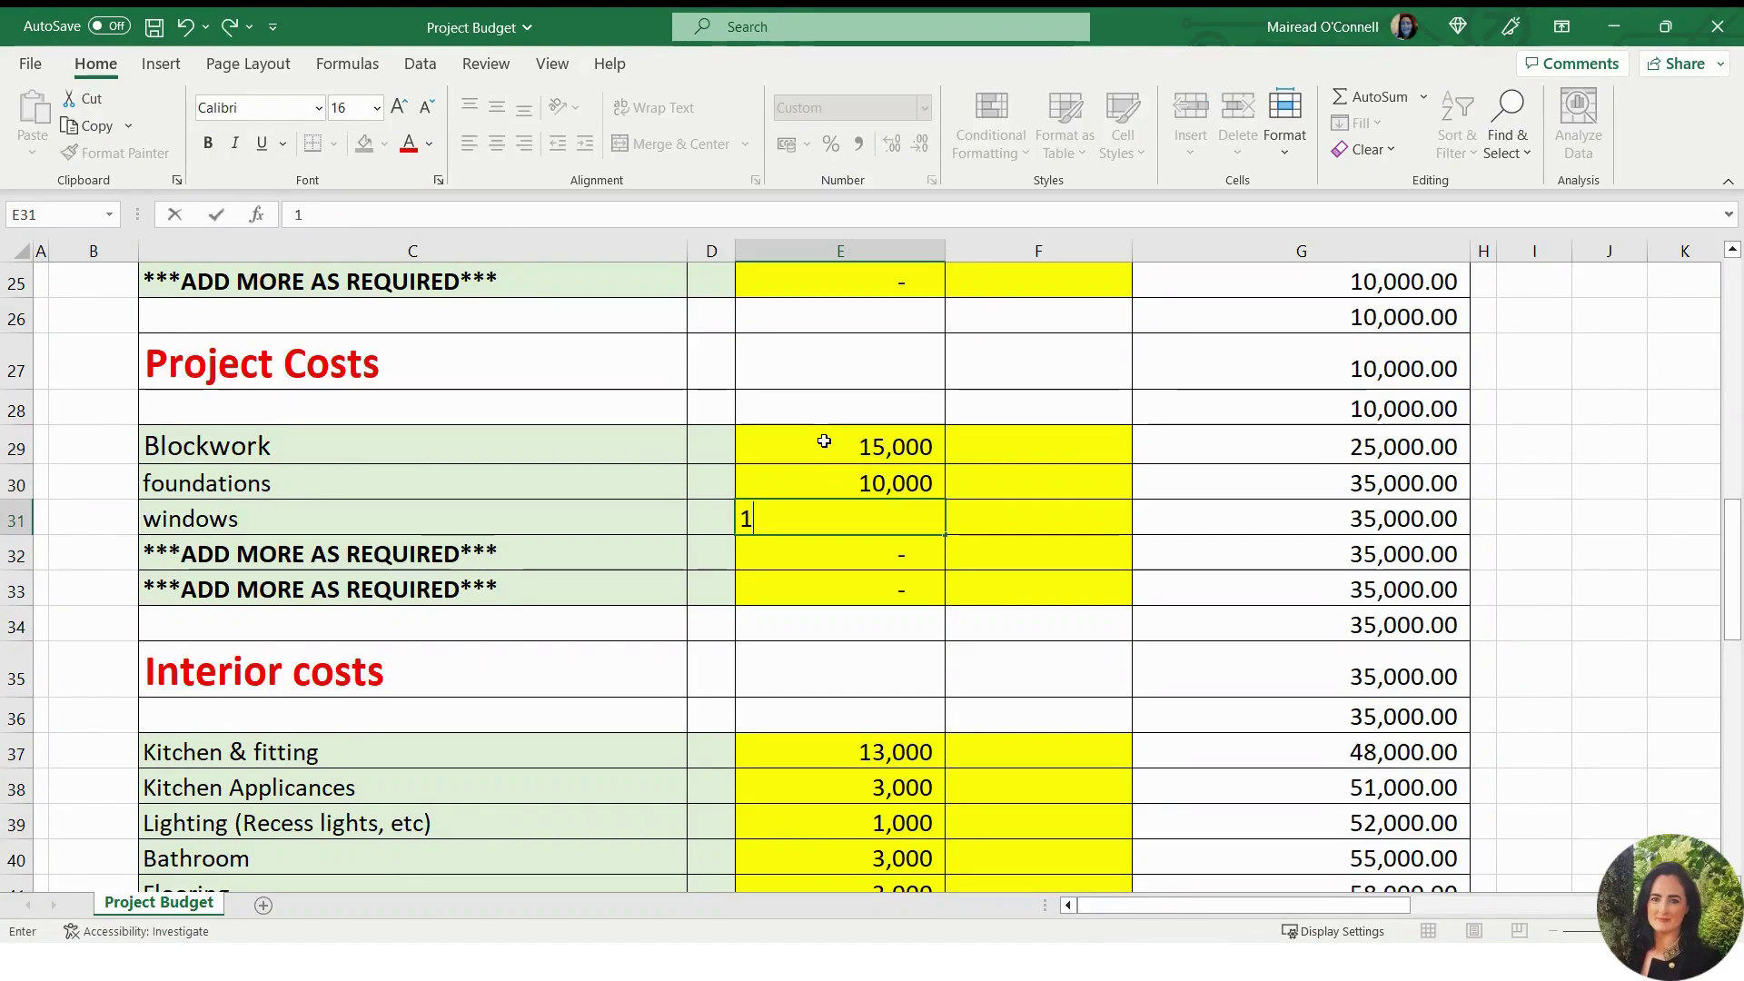
text(0,000)
key(Return)
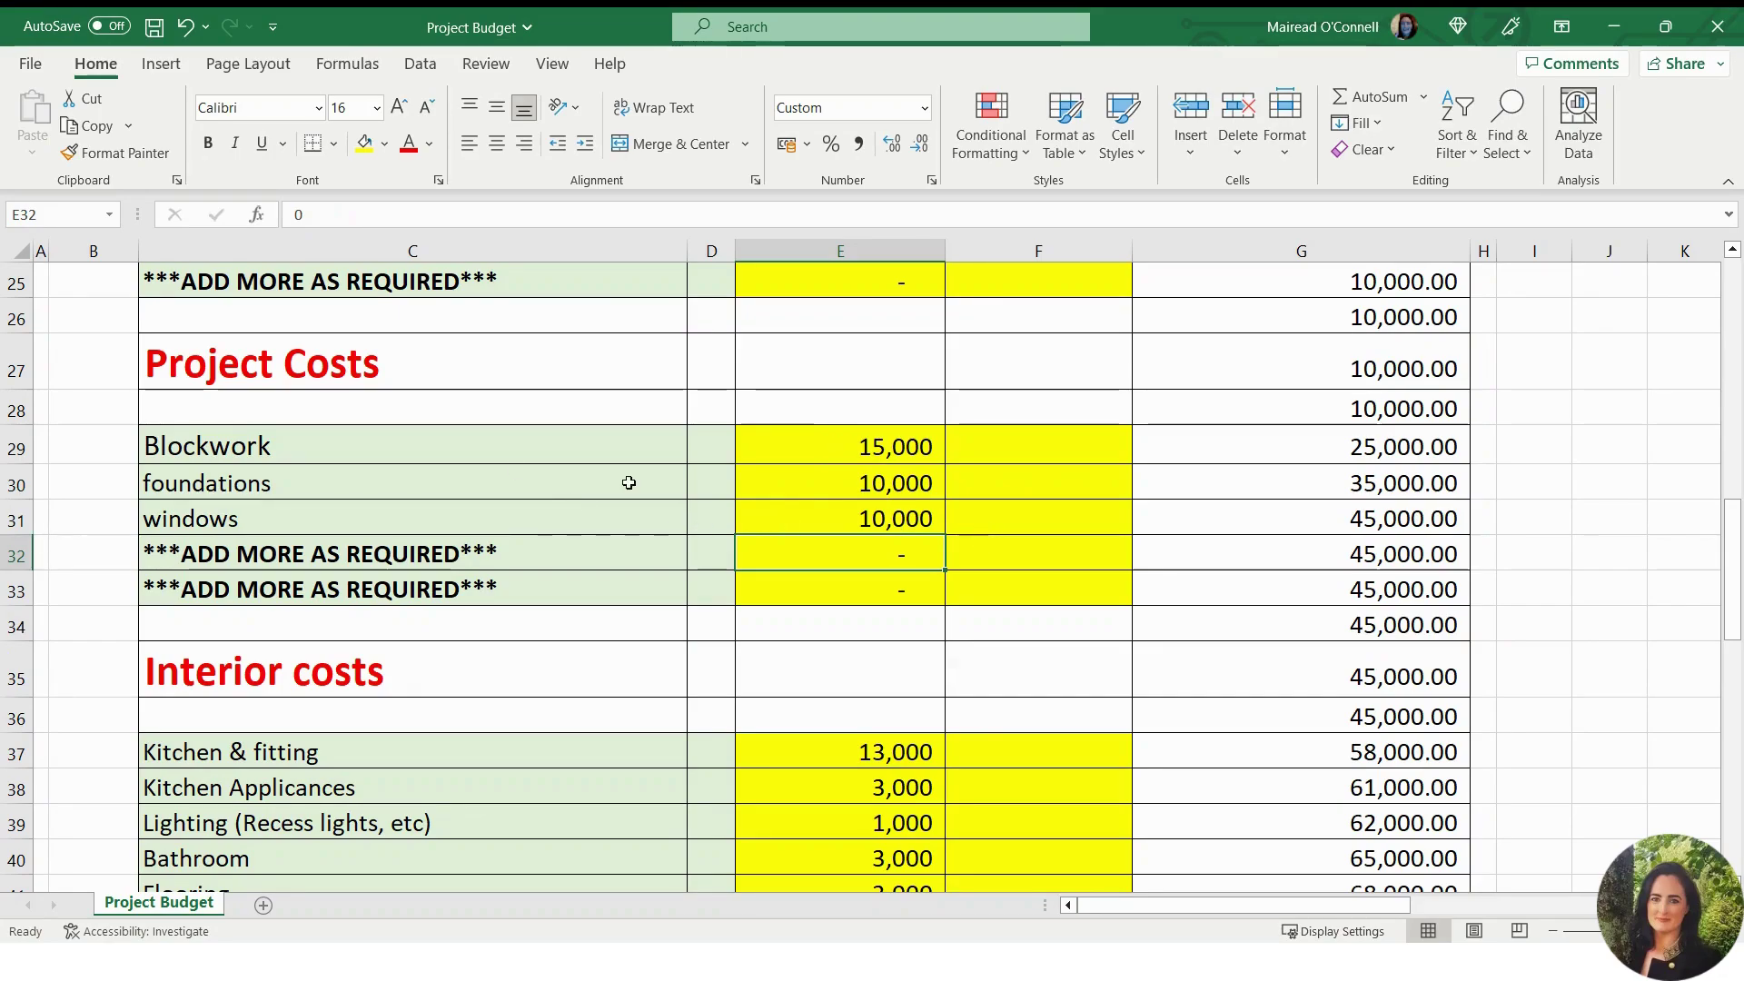
drag(804, 448, 808, 520)
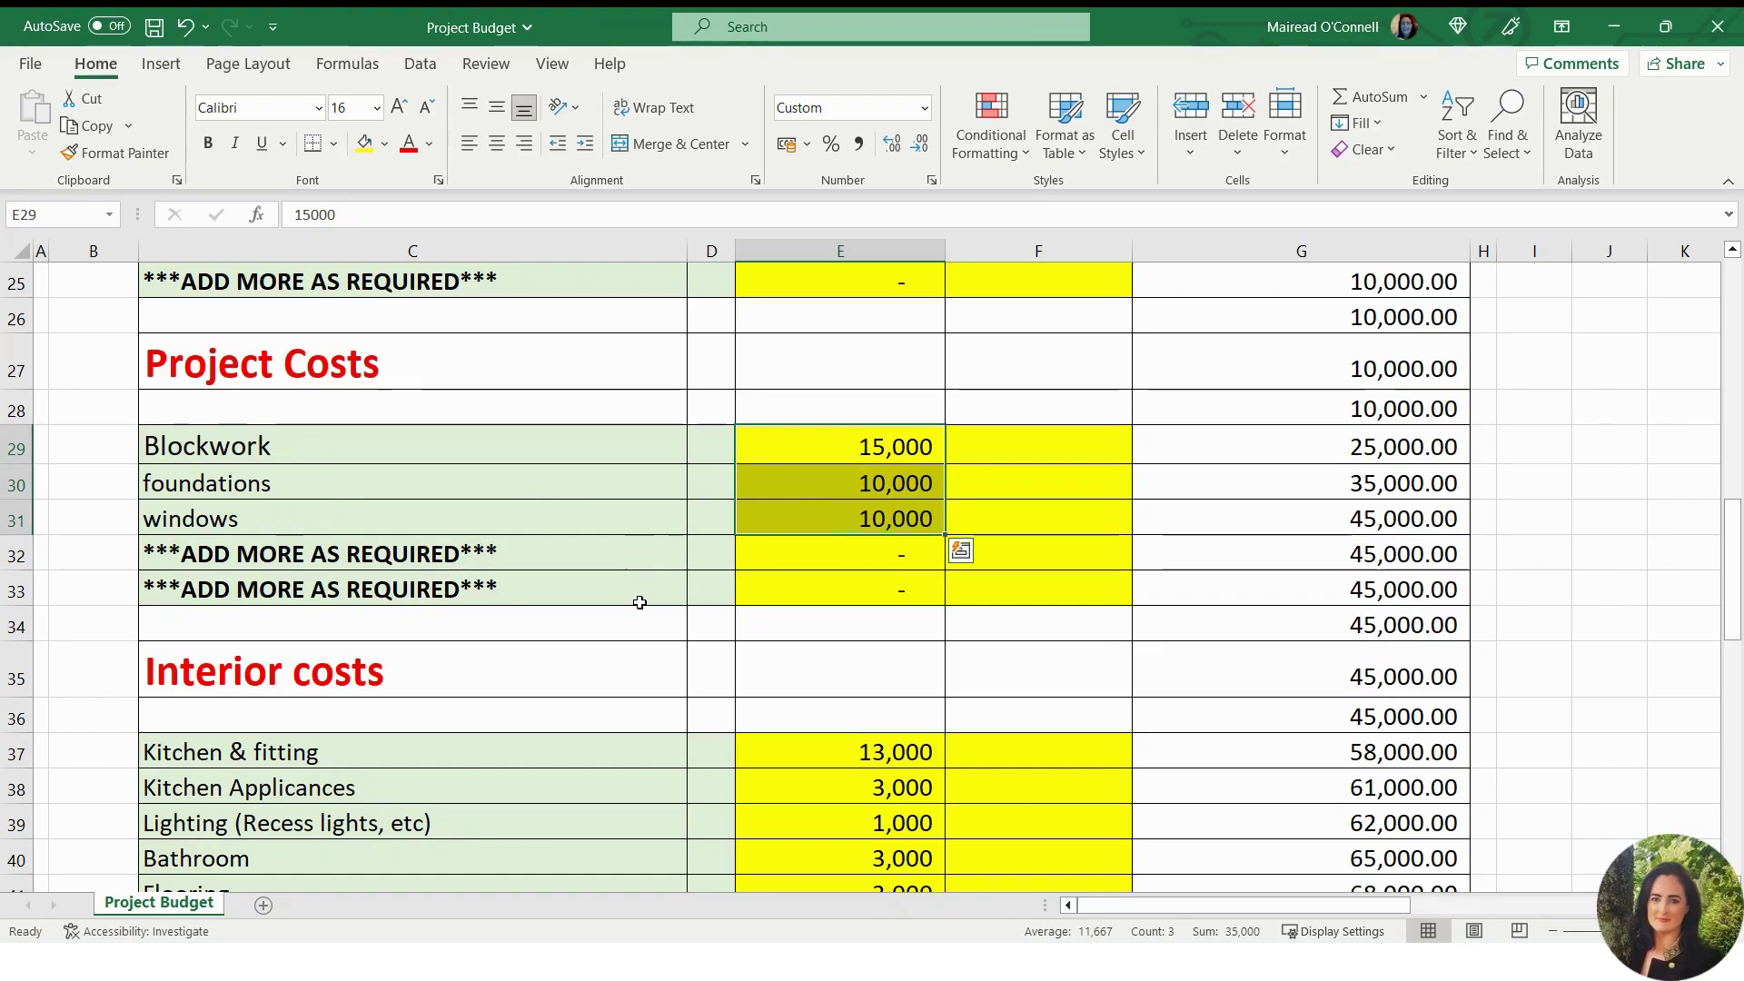
click(596, 552)
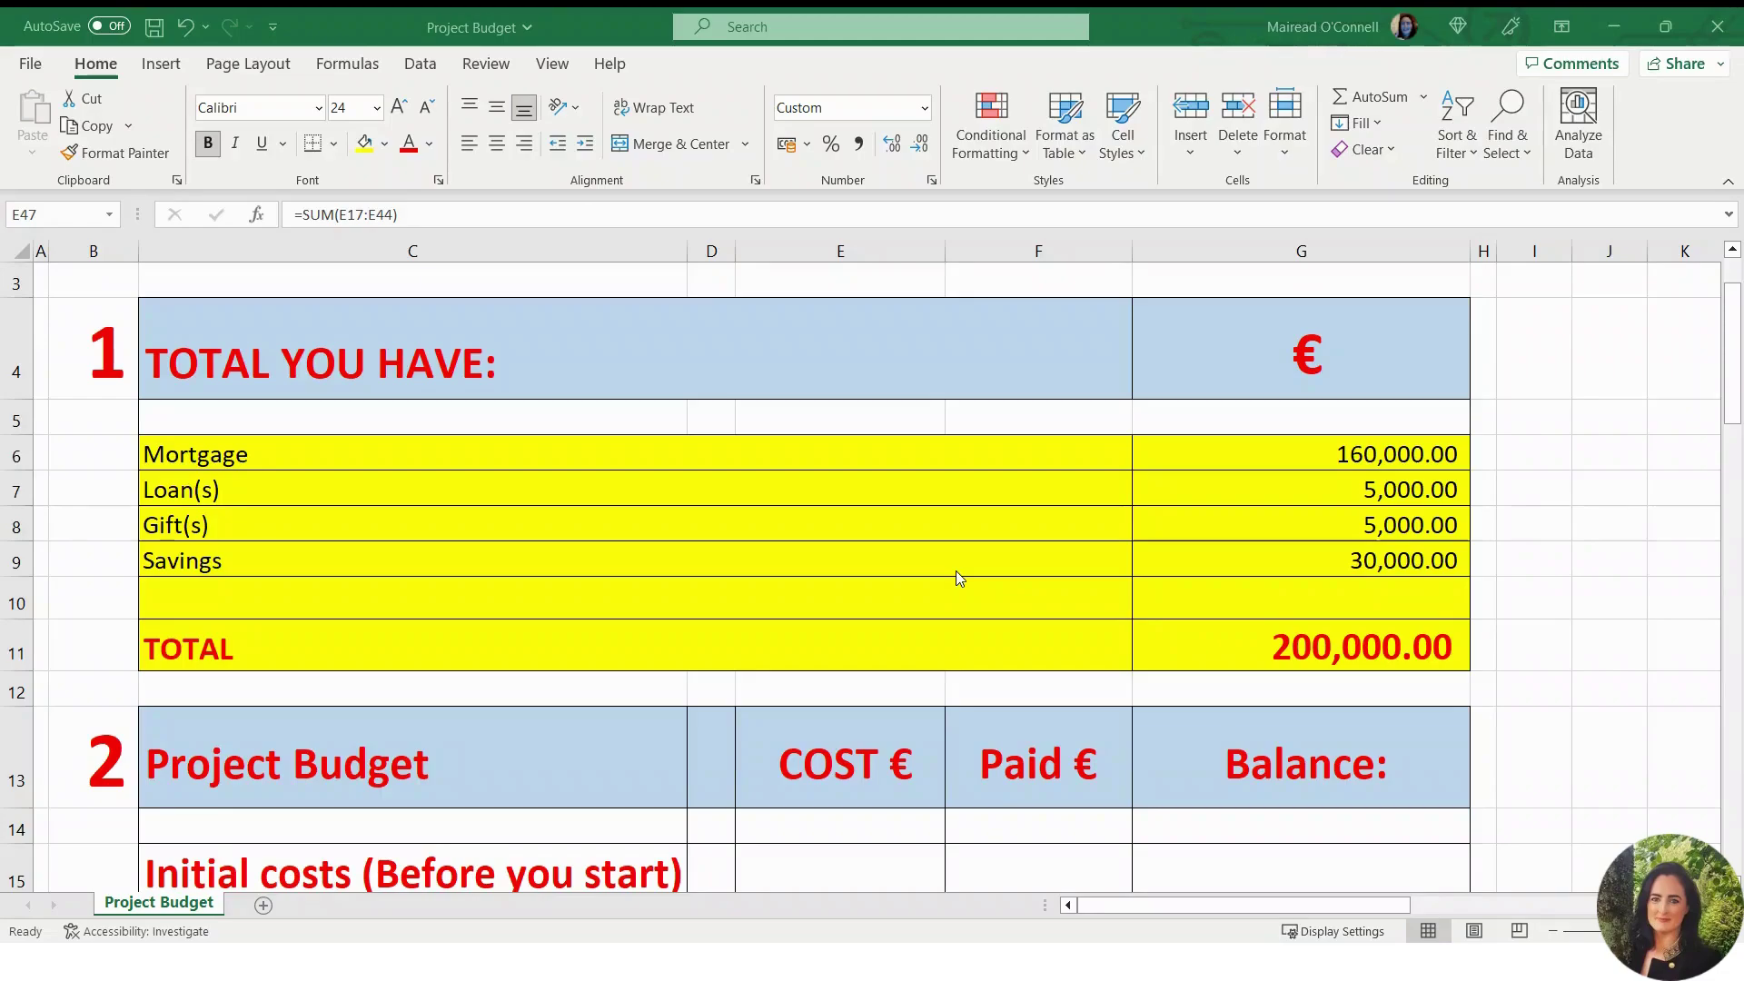
Inspect the formula behind TOTAL COST OF PROJECT in E47 and the range of costs it sums.
scroll(983, 734, down, 10)
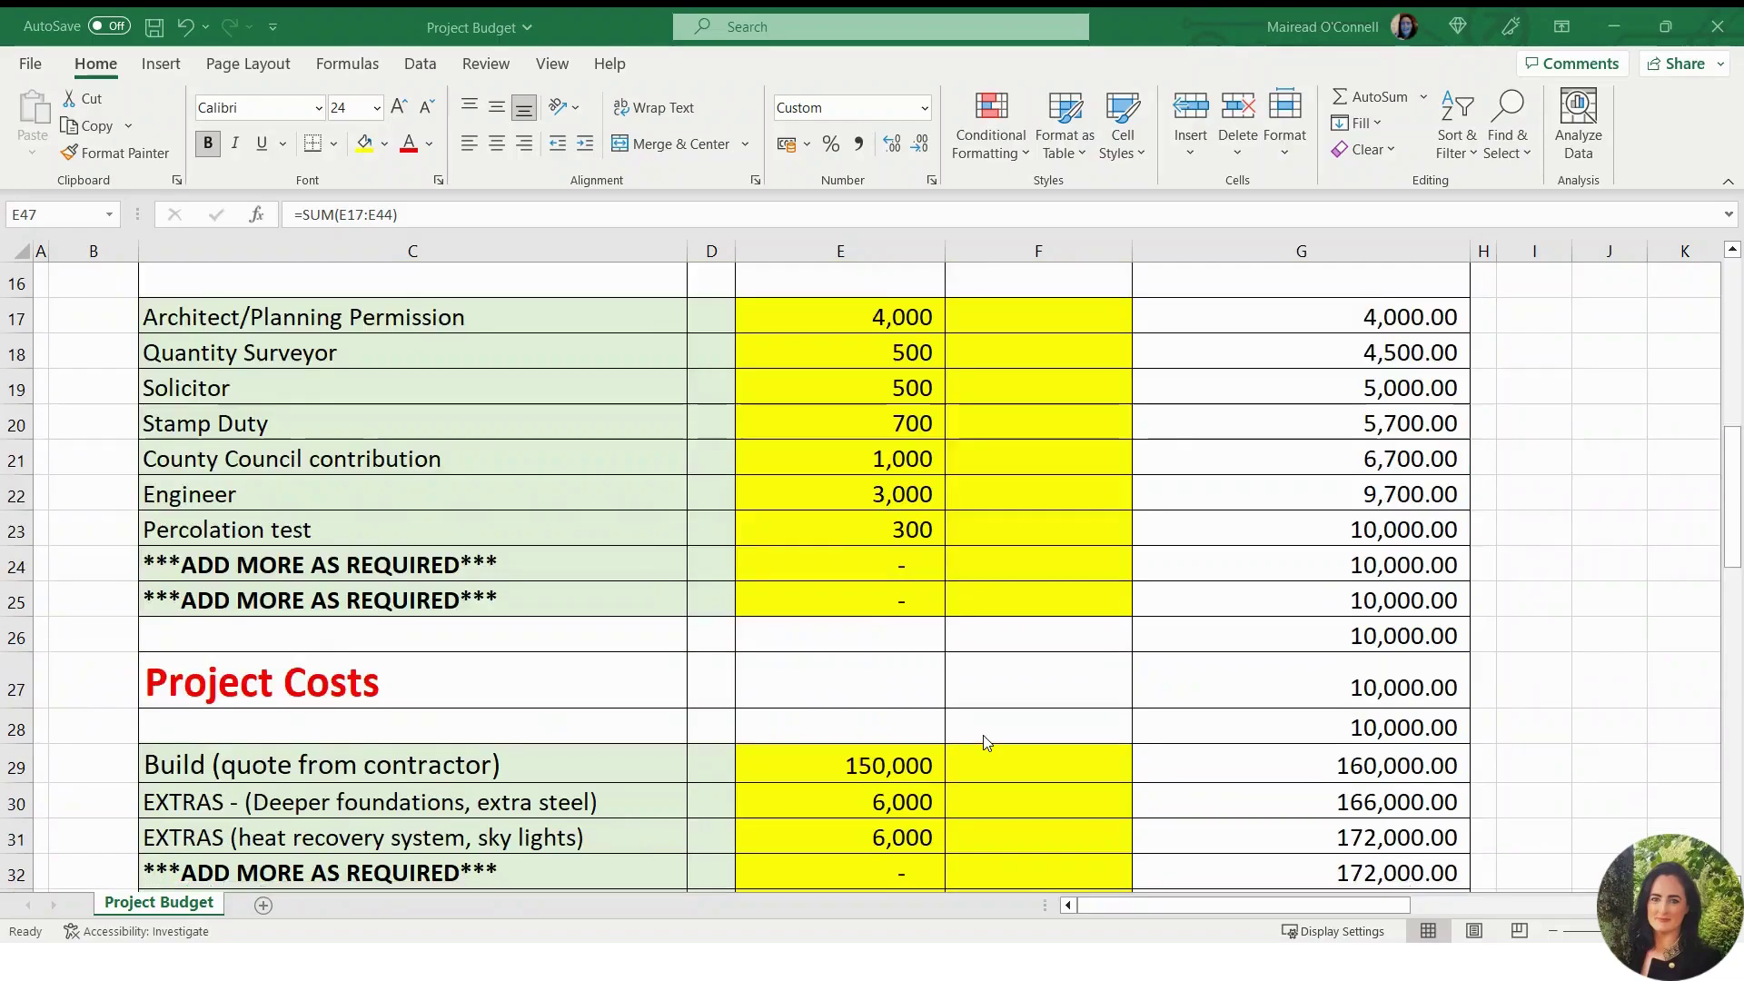
double_click(917, 796)
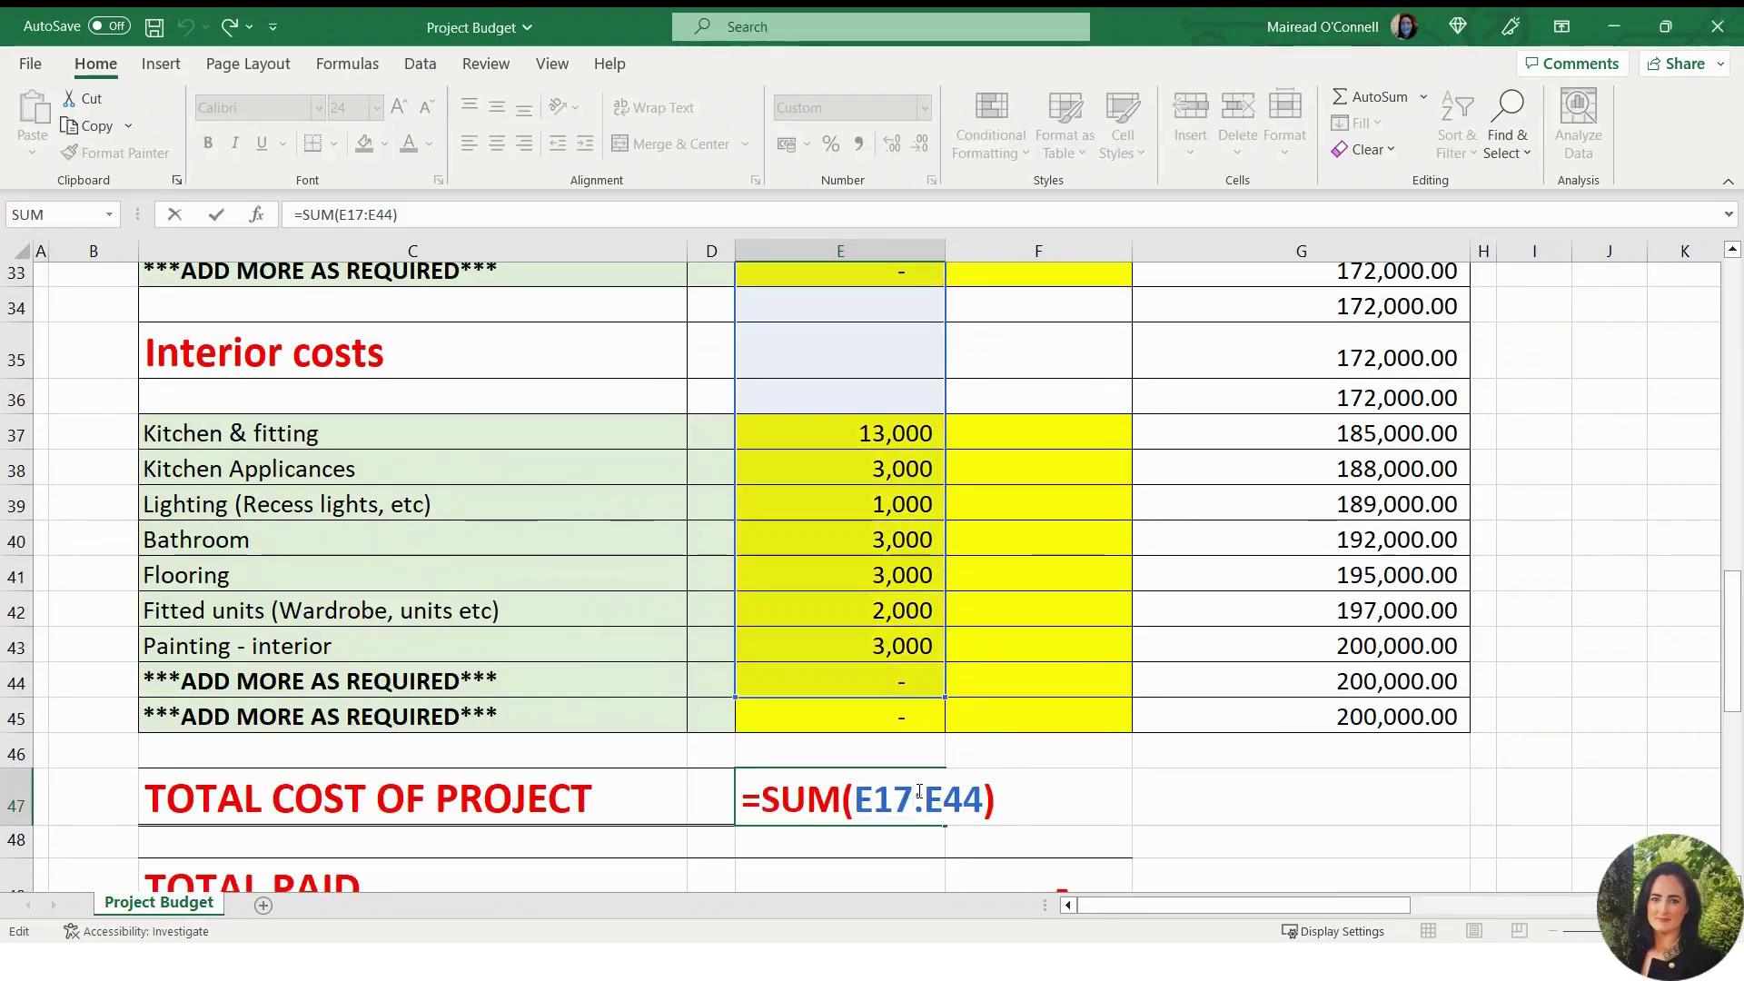
key(Return)
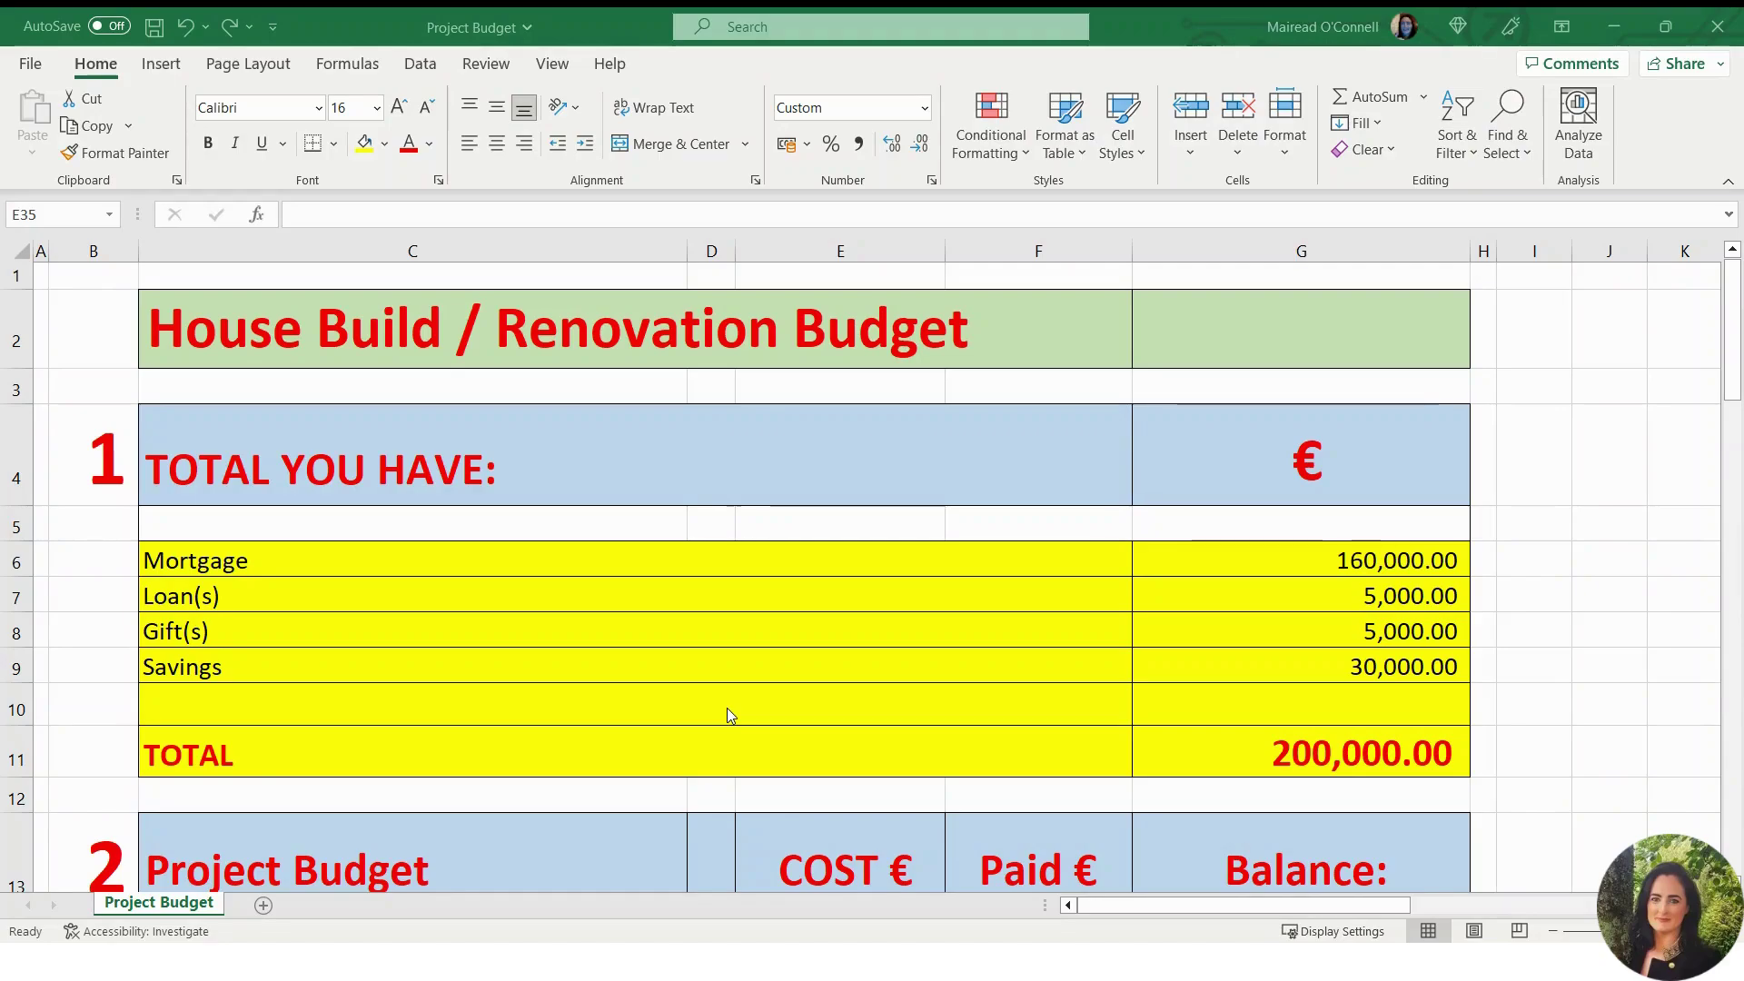
Set the Build (quote from contractor) cost in E29 to 180,000.
scroll(726, 707, down, 4)
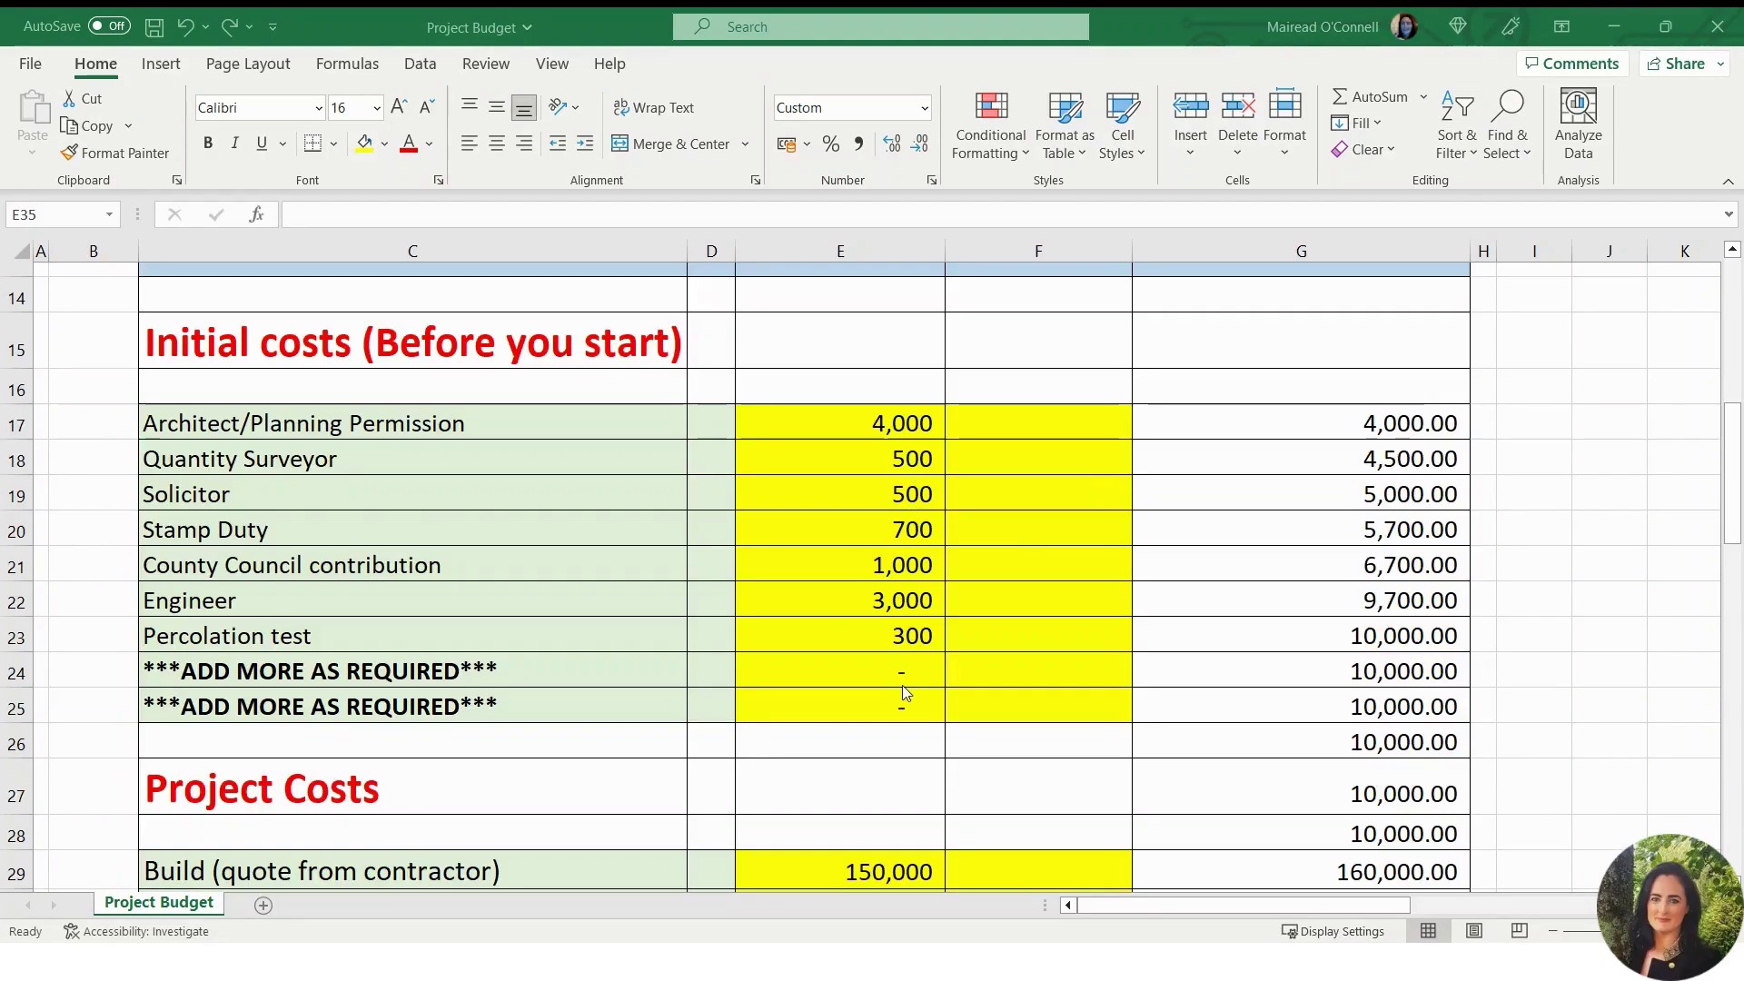
scroll(904, 692, down, 1)
scroll(903, 693, down, 1)
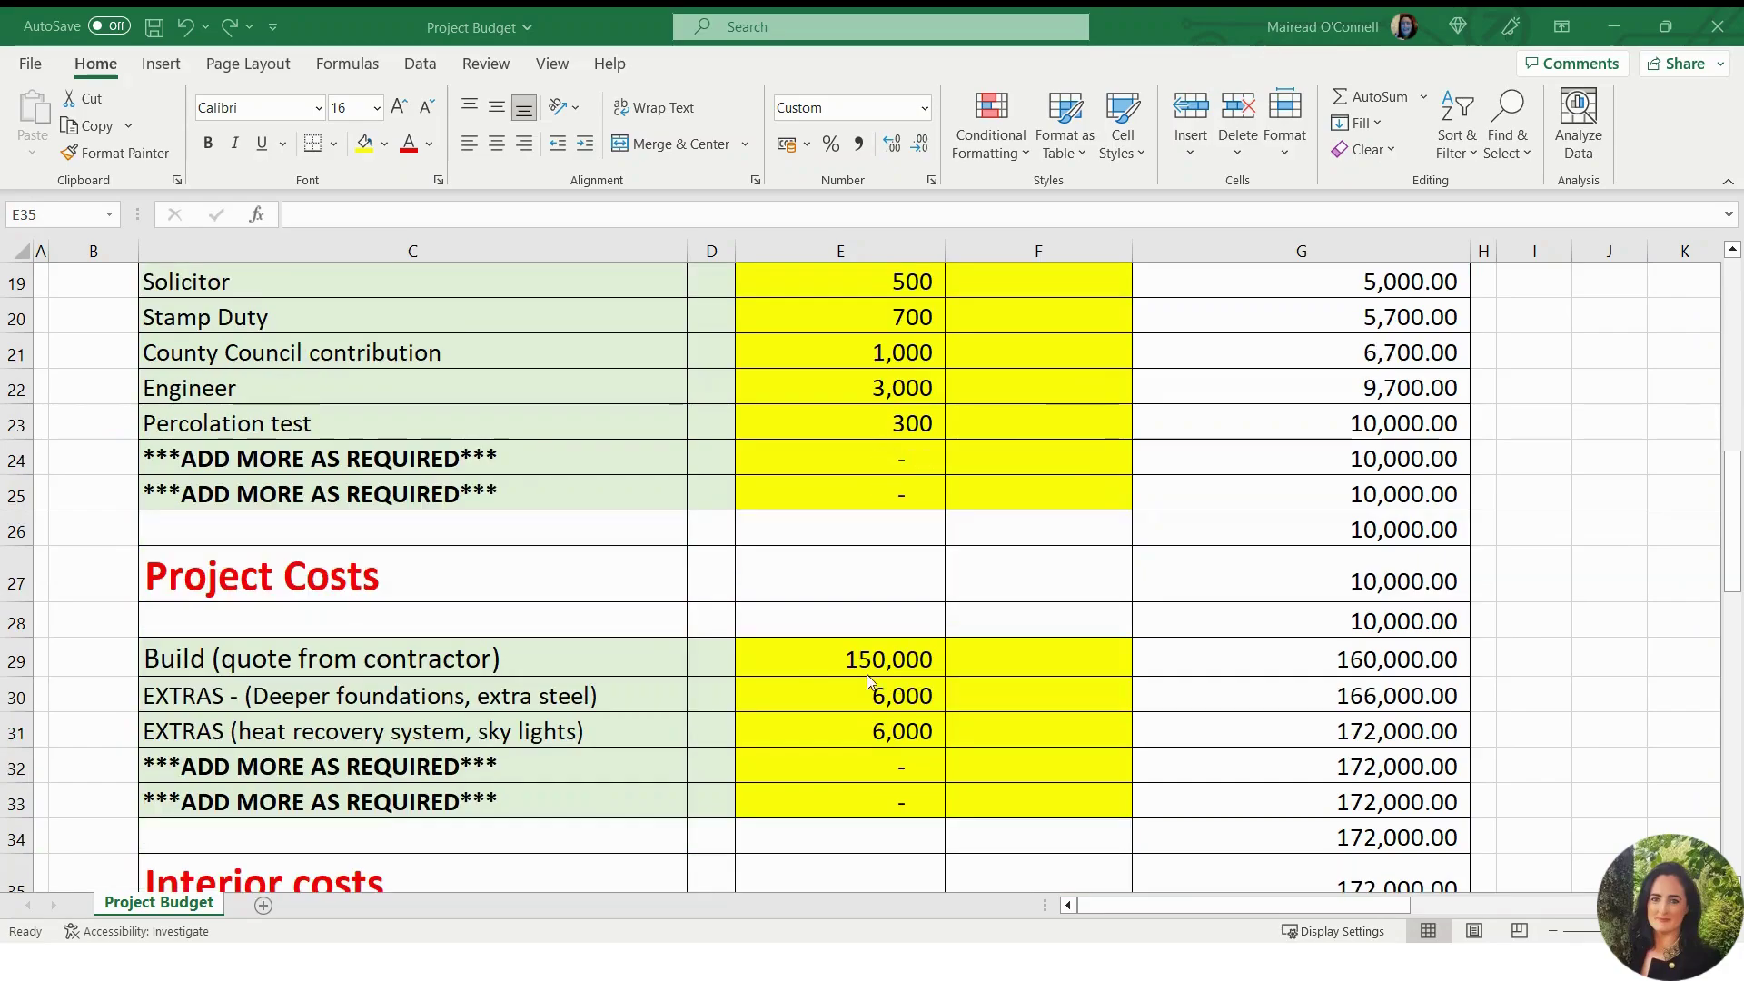
click(807, 664)
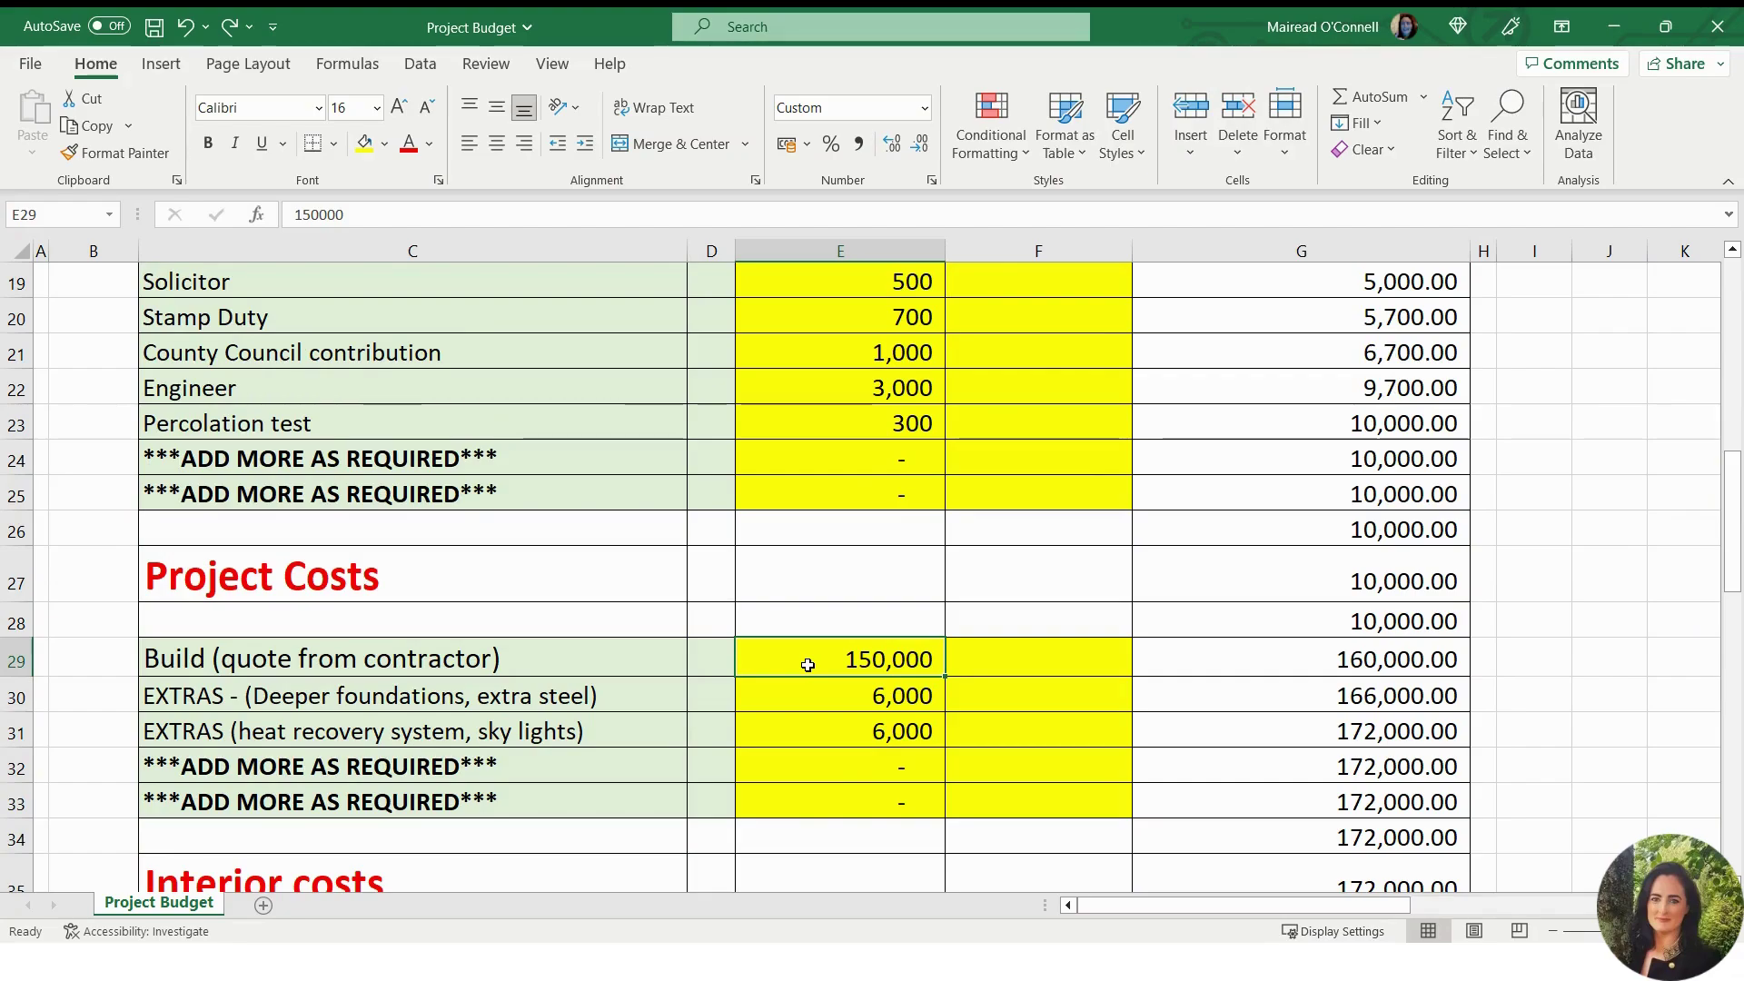
text(1)
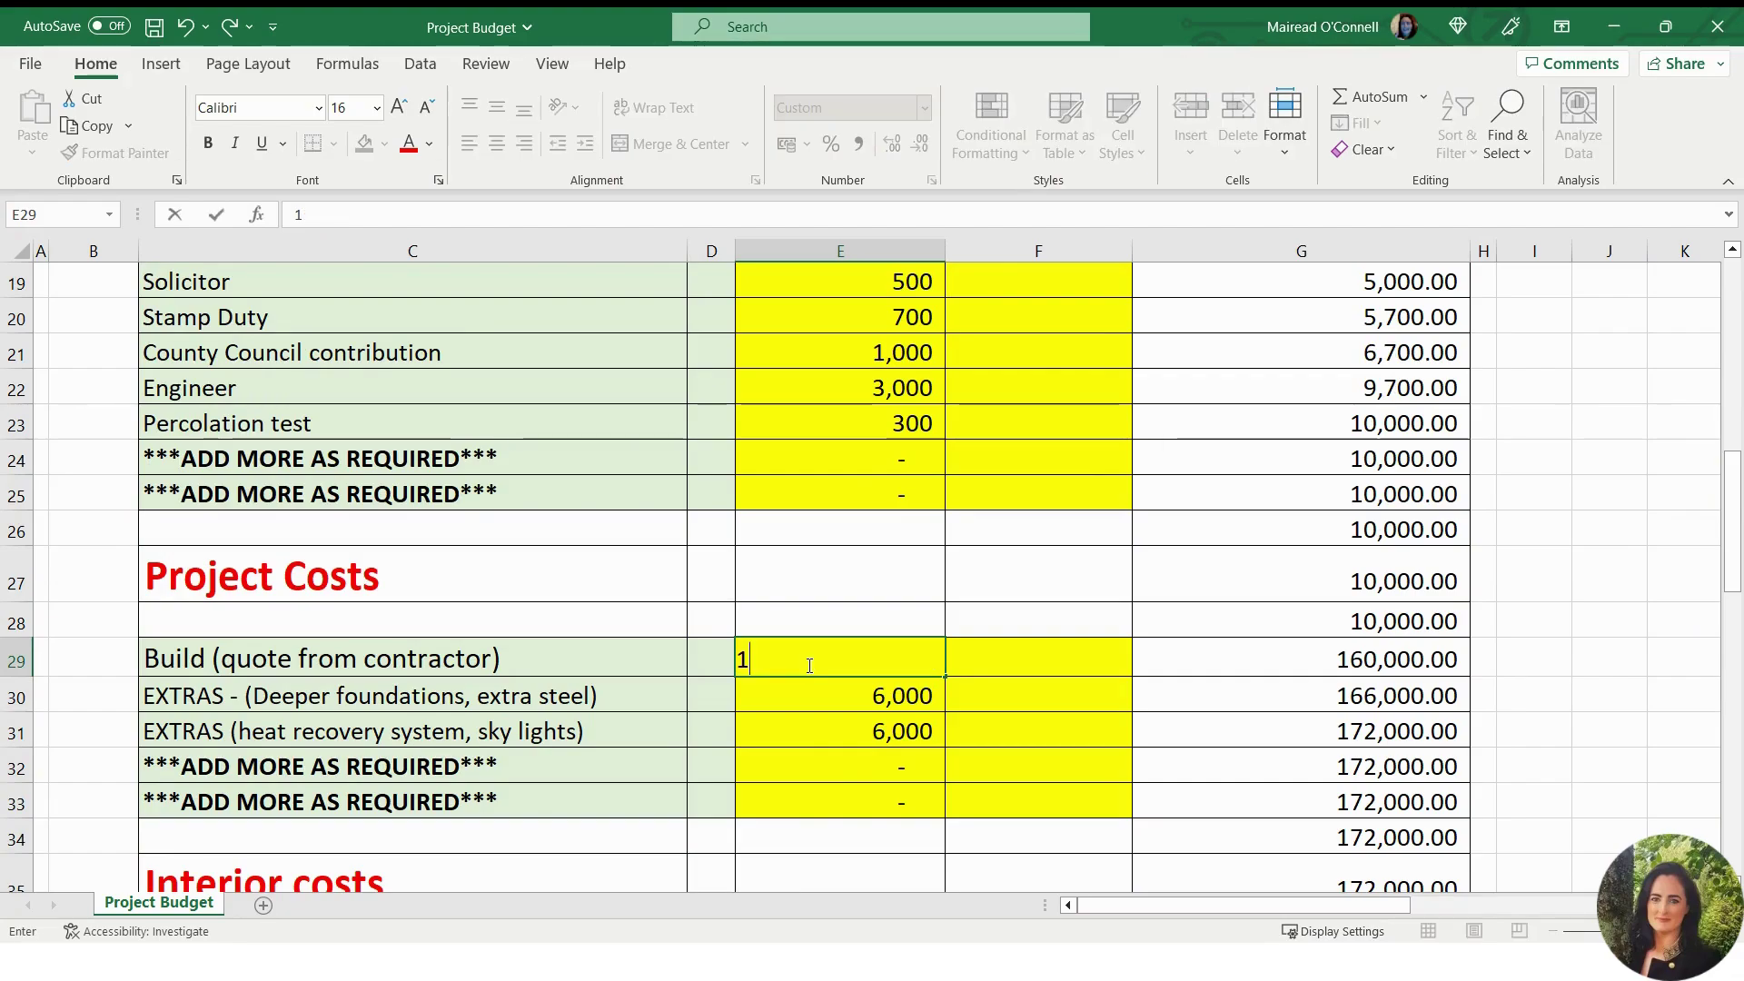
text(80,000)
key(Return)
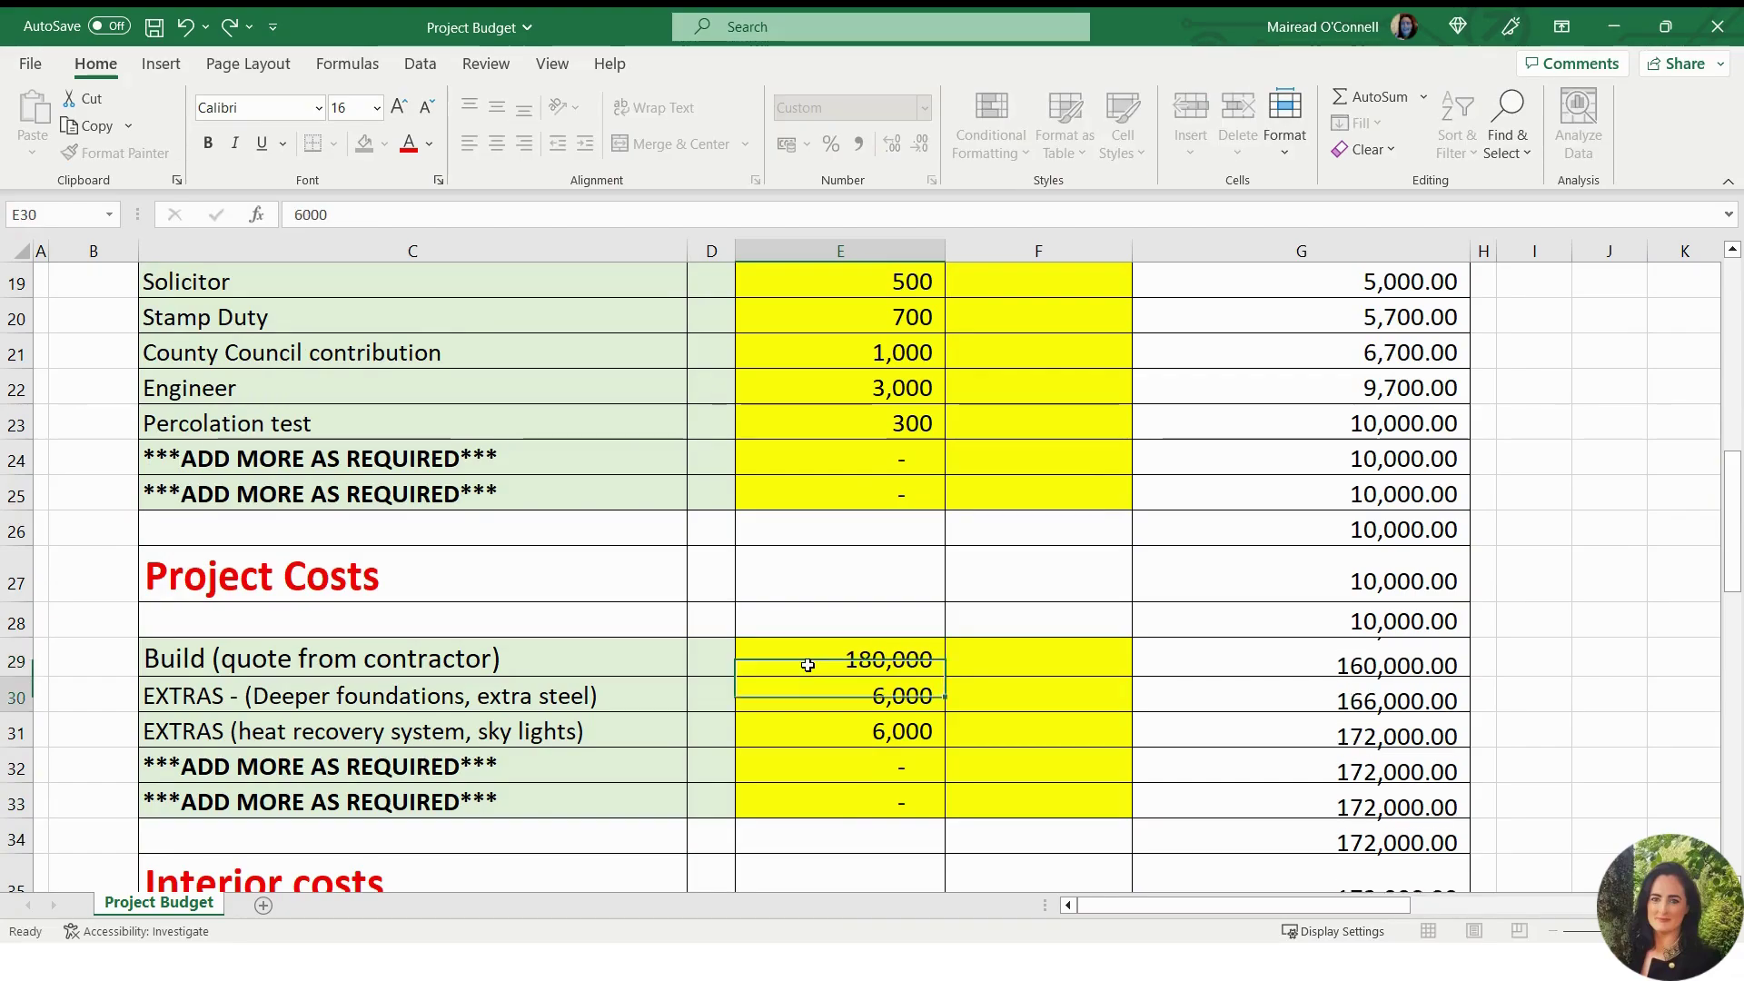
Set the Kitchen & fitting cost in E37 to 18,000 and check the Balance (Budget - Costs) row with its explanatory notes.
scroll(841, 655, down, 4)
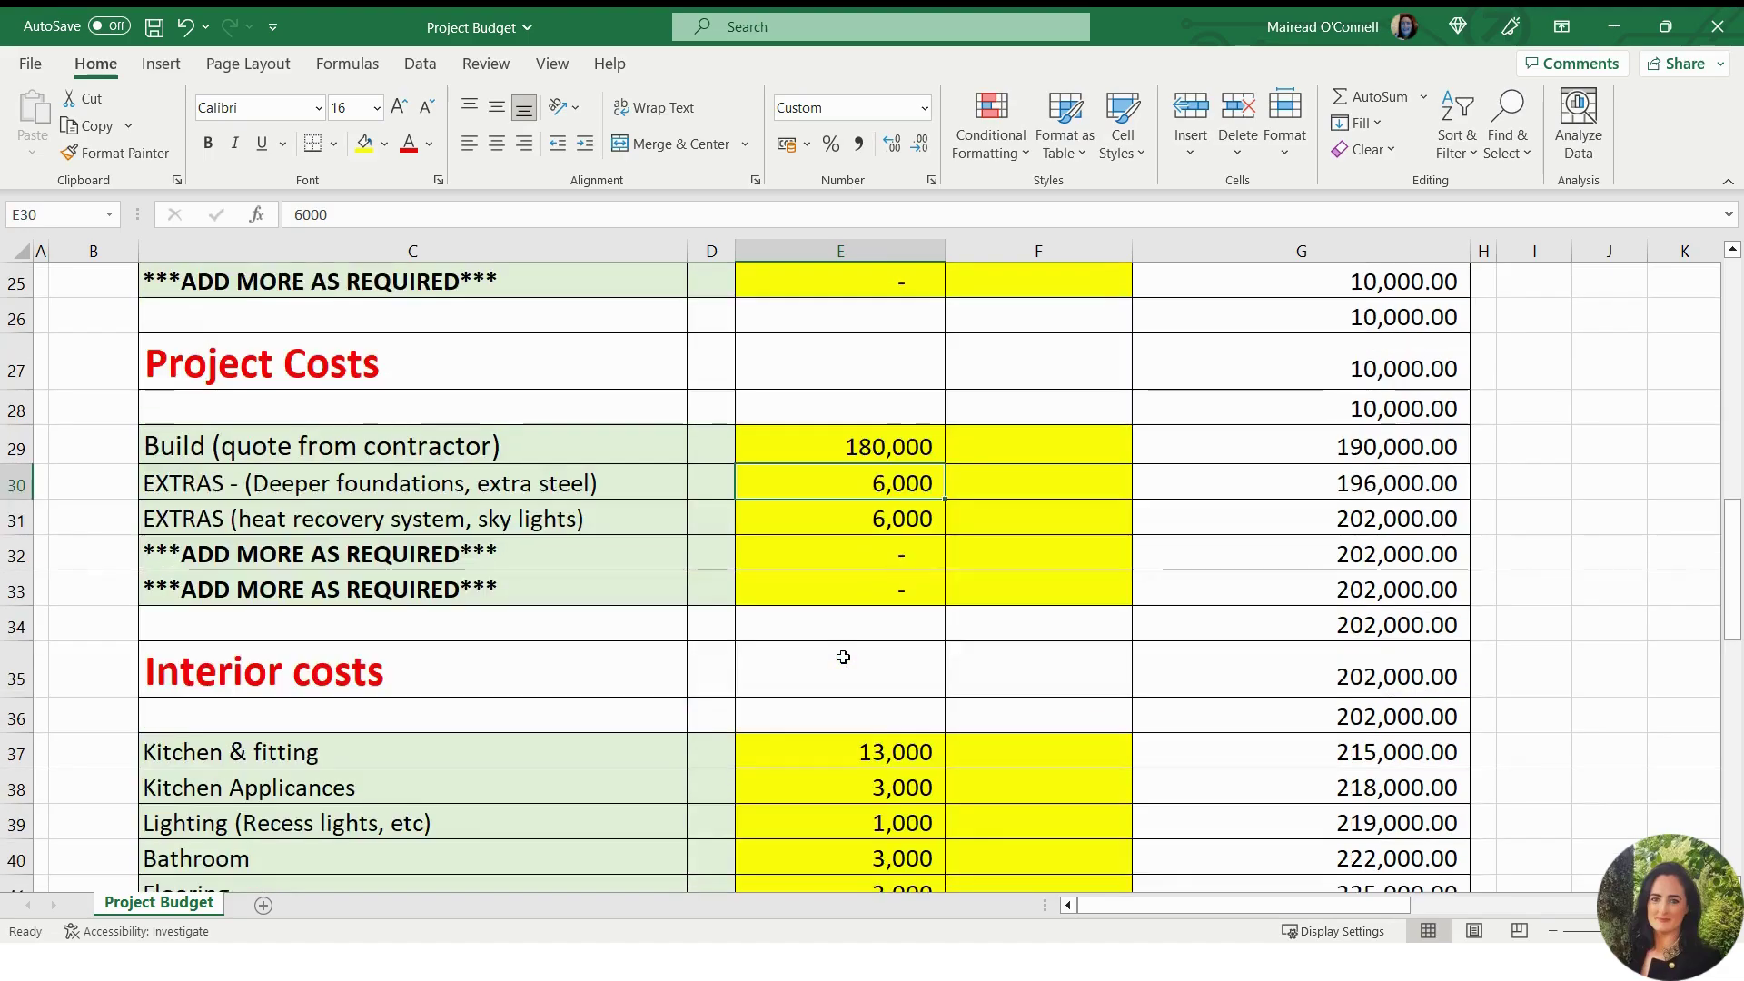
click(835, 540)
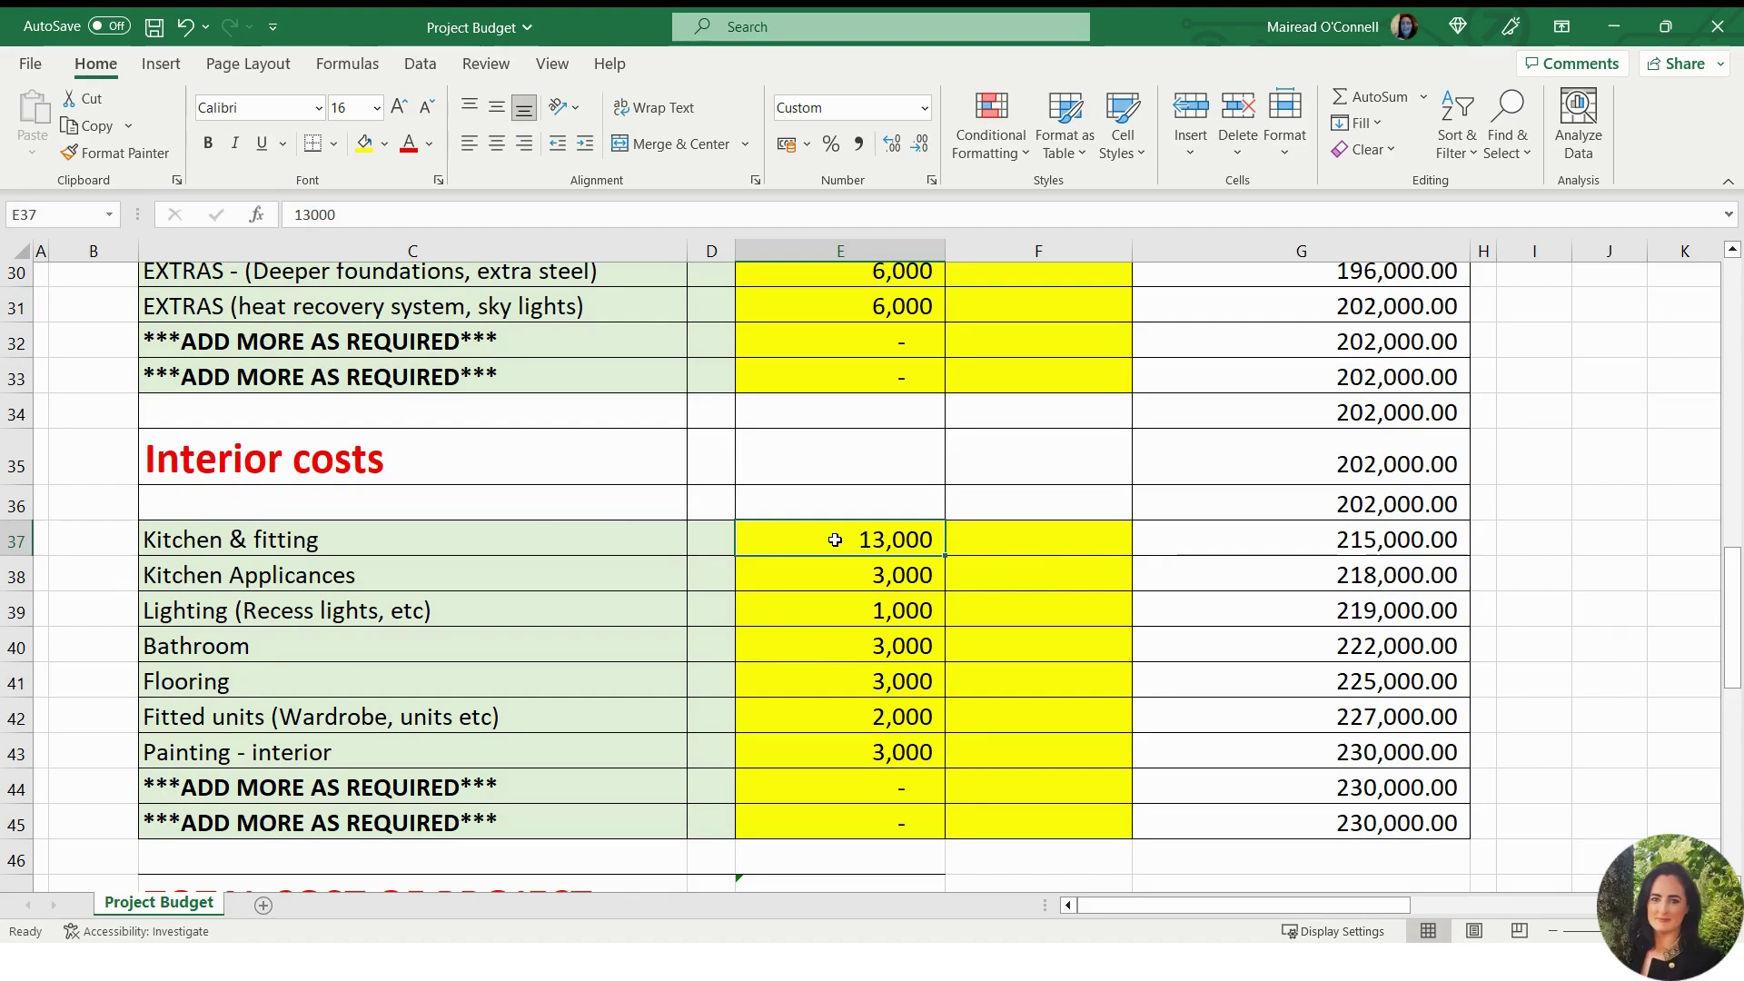
text(18000)
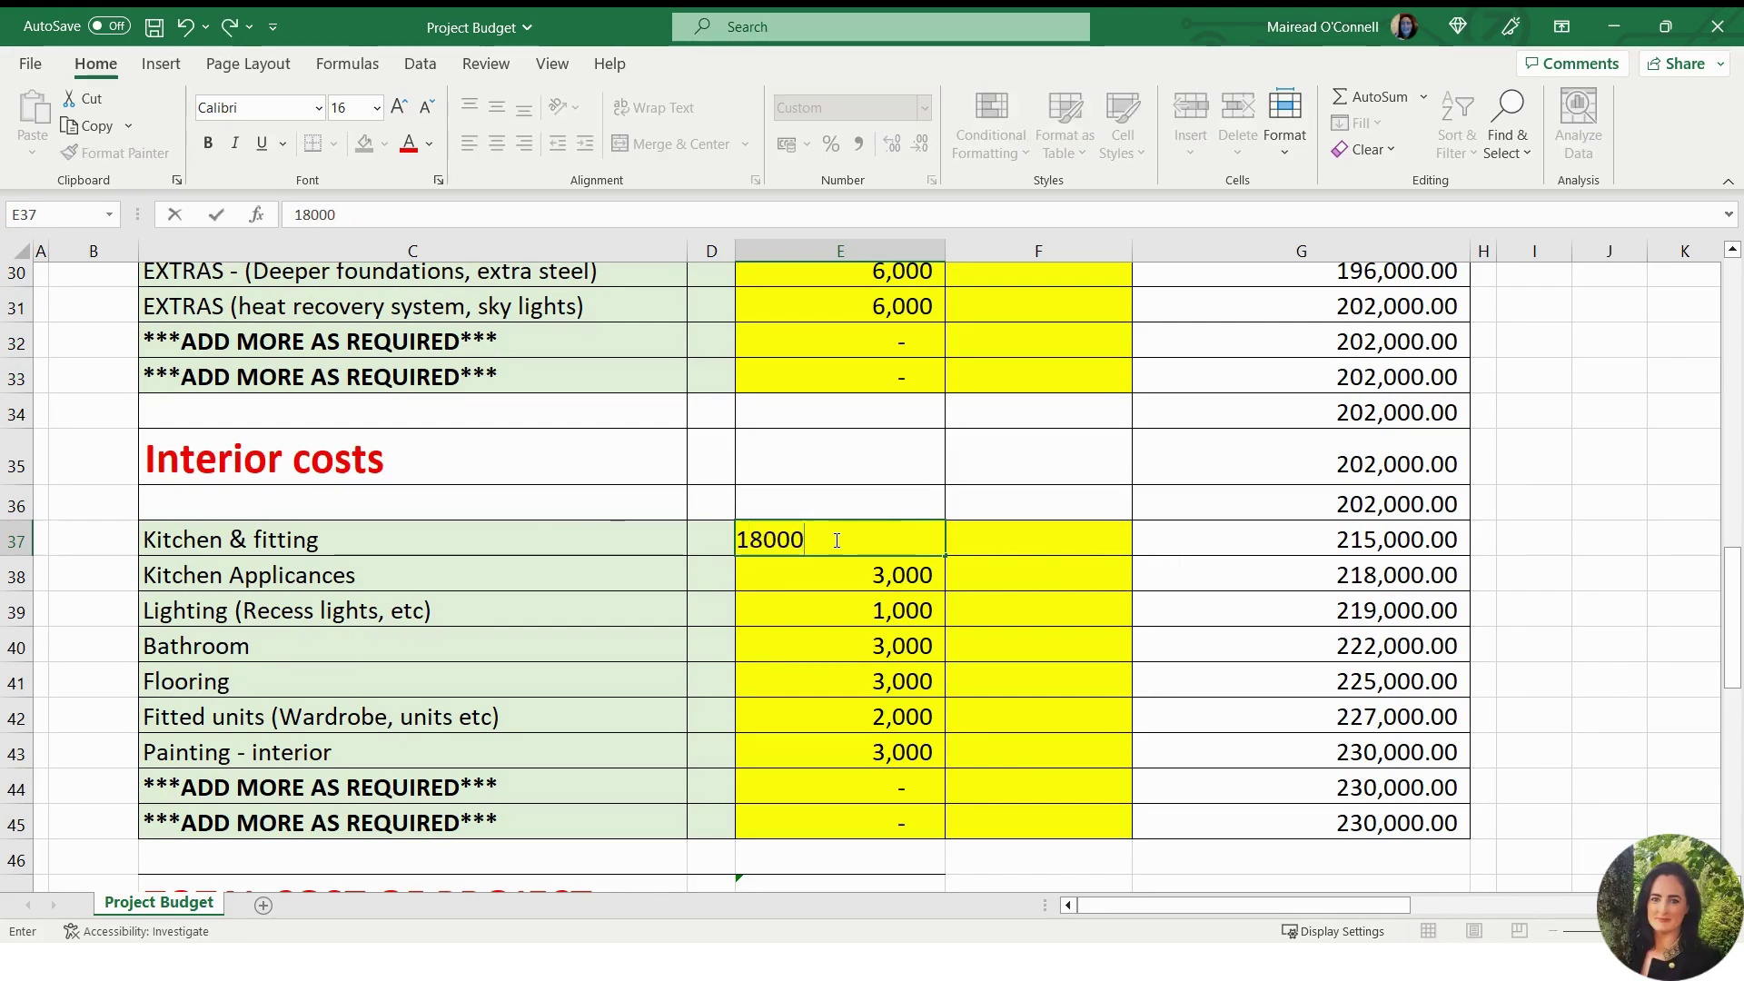
key(Return)
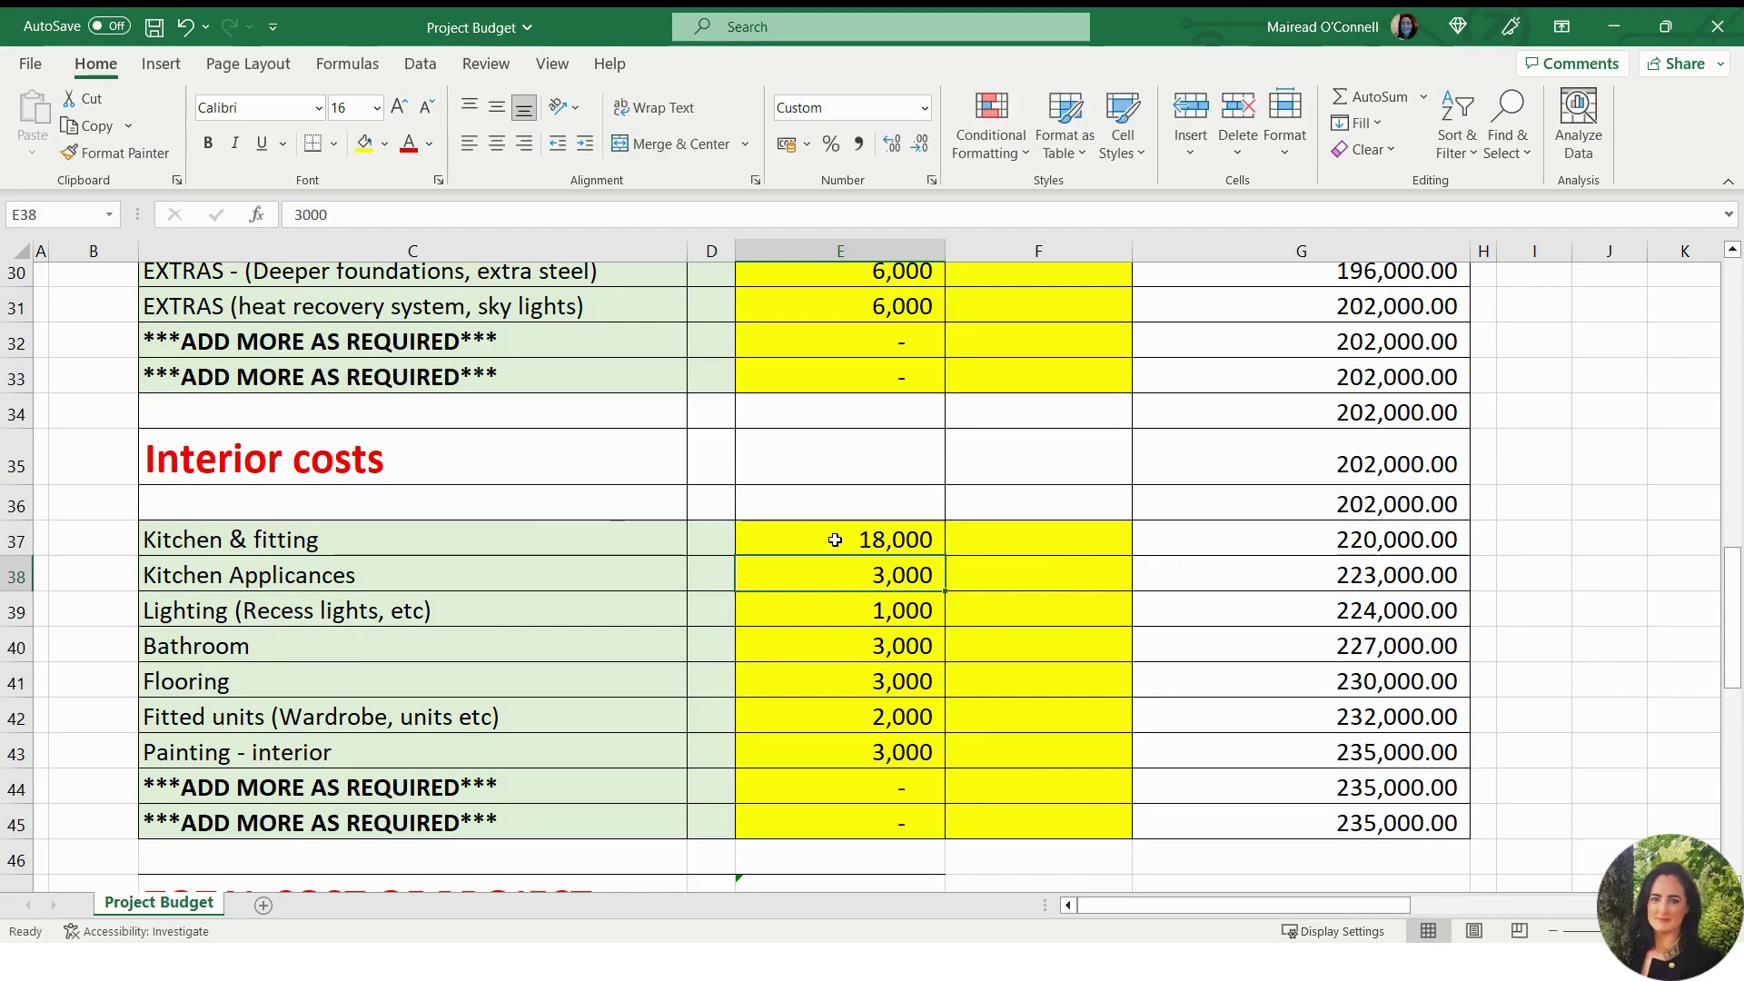
scroll(1032, 589, up, 1)
scroll(1033, 589, up, 4)
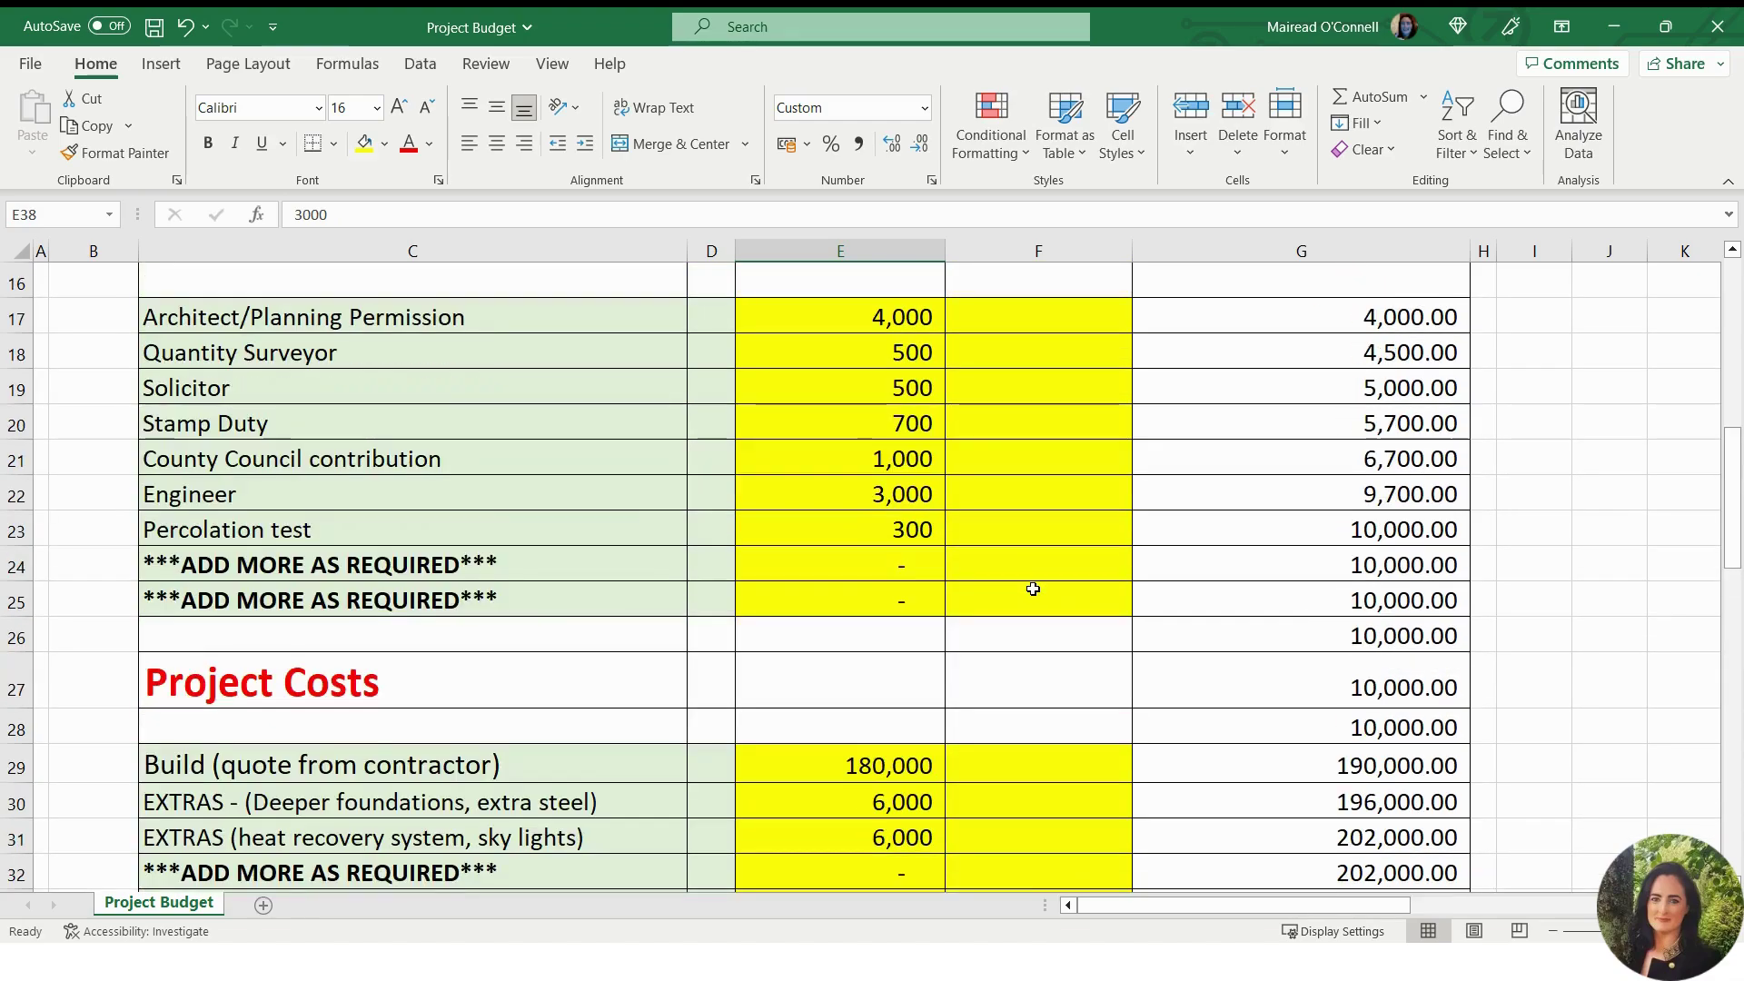
scroll(1033, 589, down, 7)
scroll(1033, 589, down, 2)
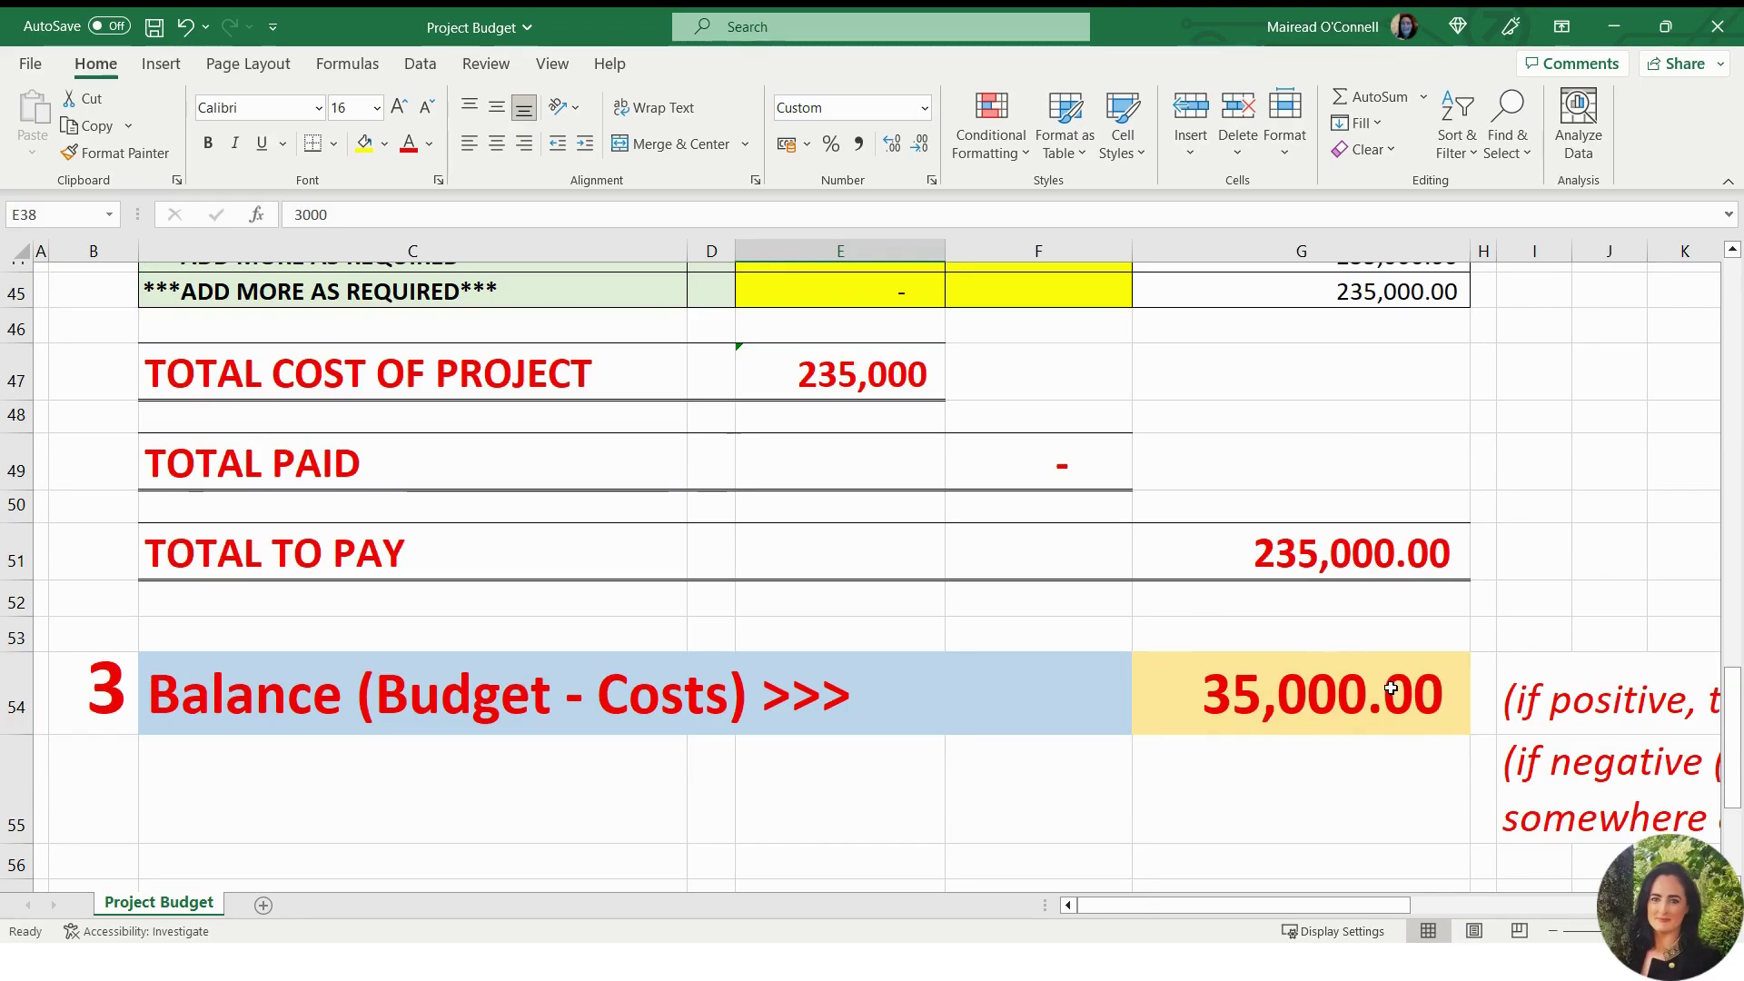
drag(1172, 902, 1366, 914)
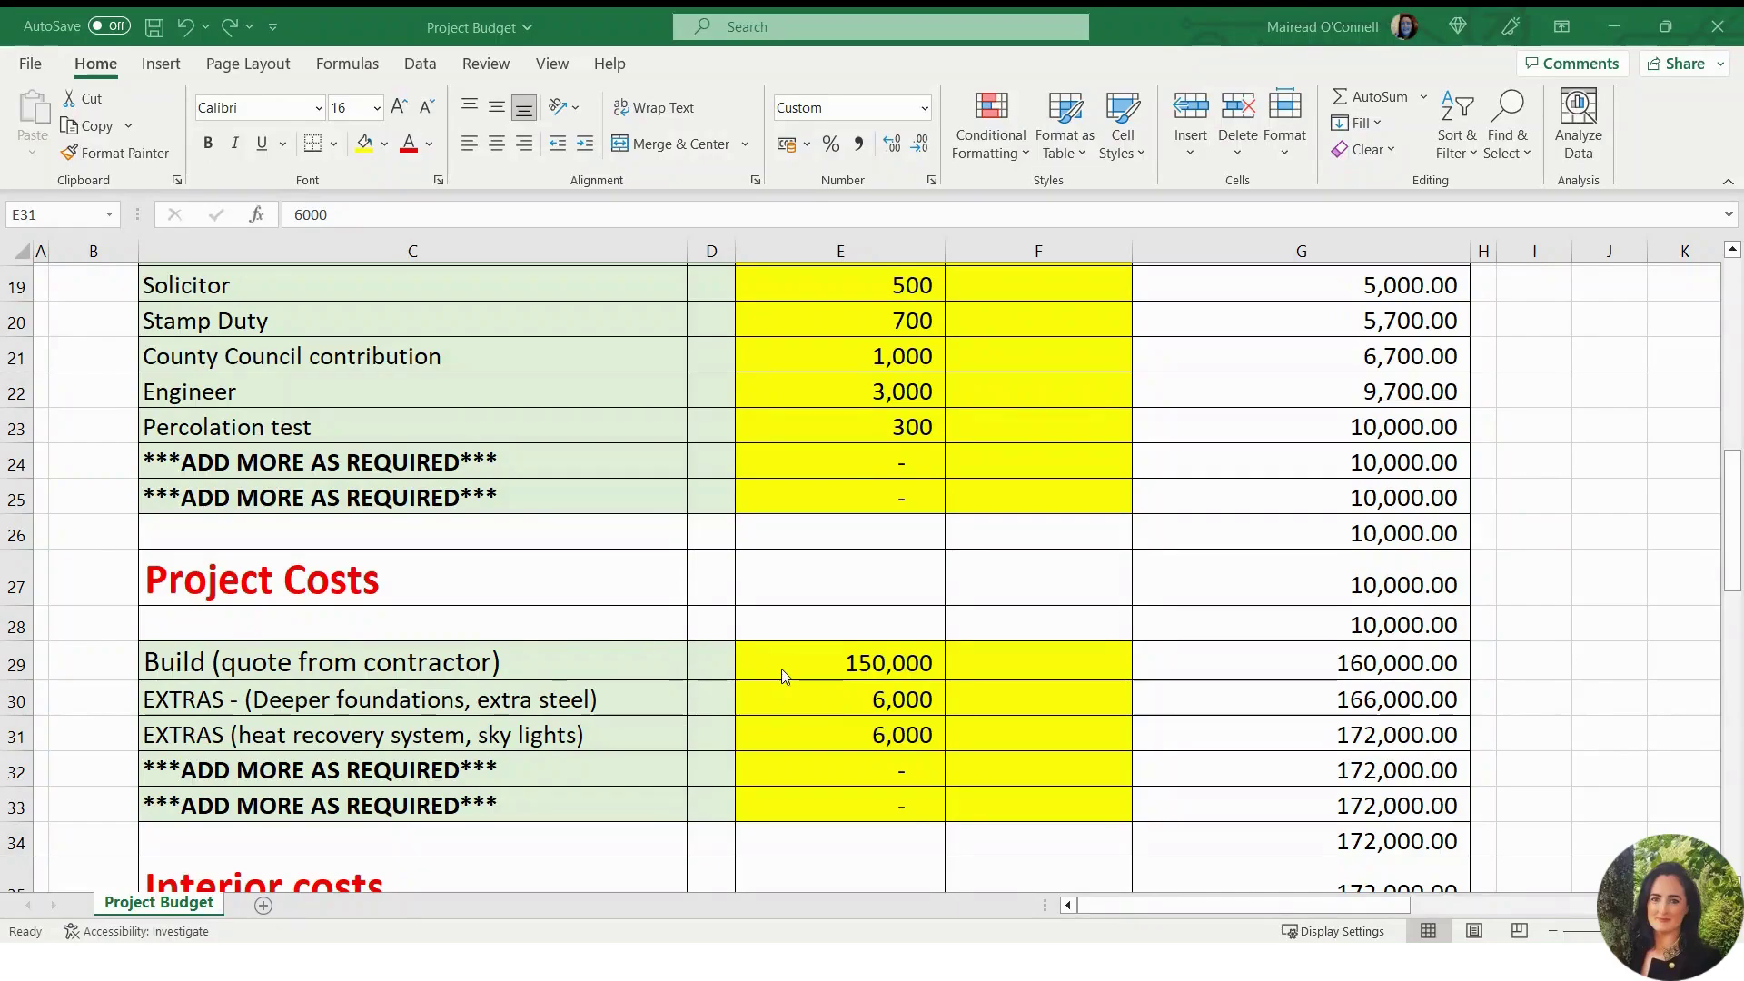
Set the Build (quote from contractor) cost in E29 to 100,000.
scroll(784, 675, up, 3)
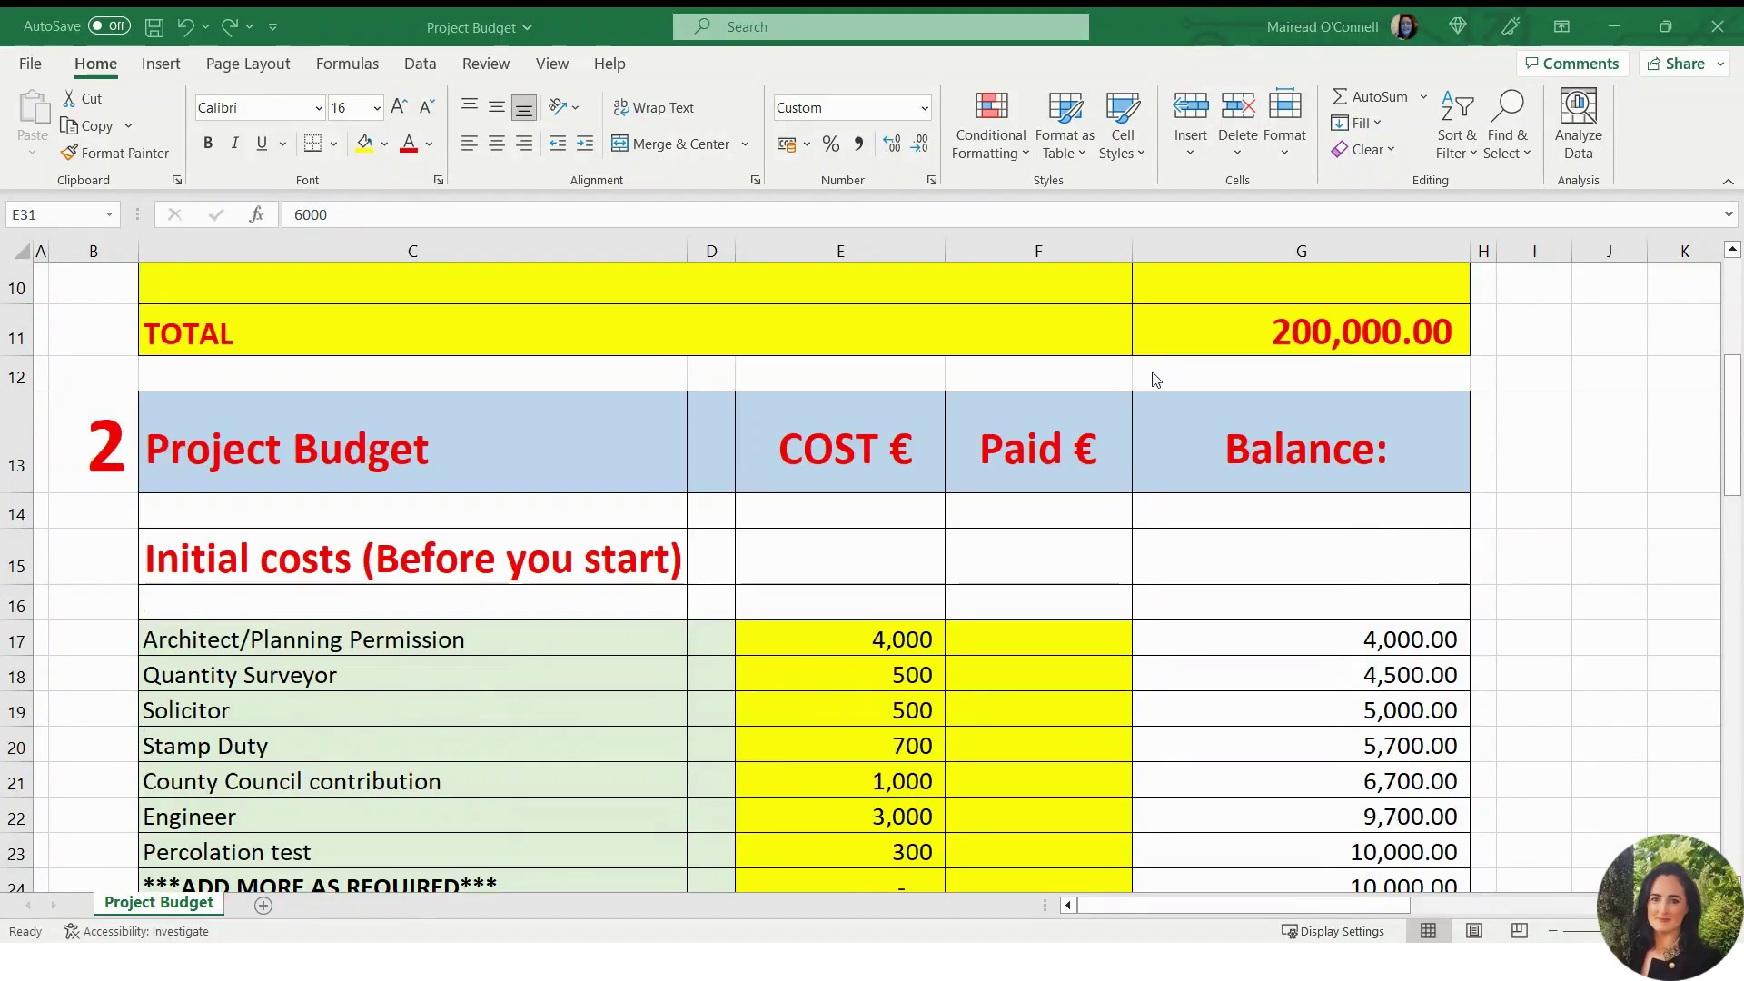
scroll(966, 757, down, 2)
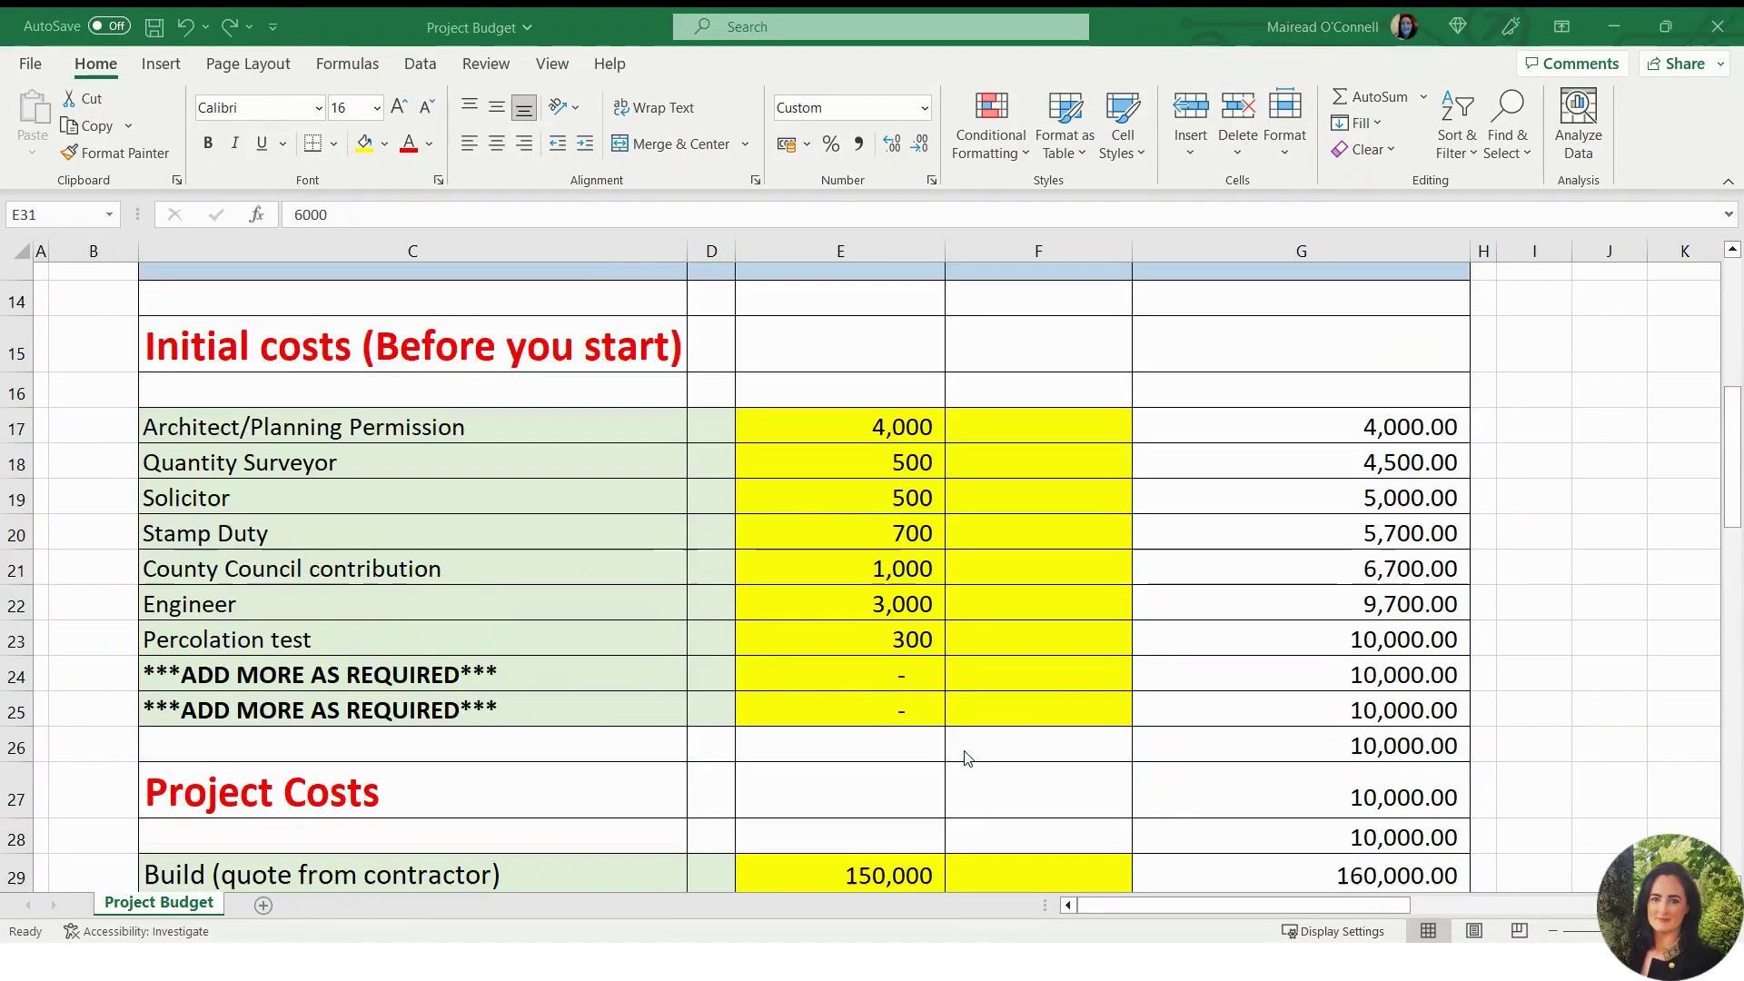
scroll(966, 756, down, 1)
click(842, 663)
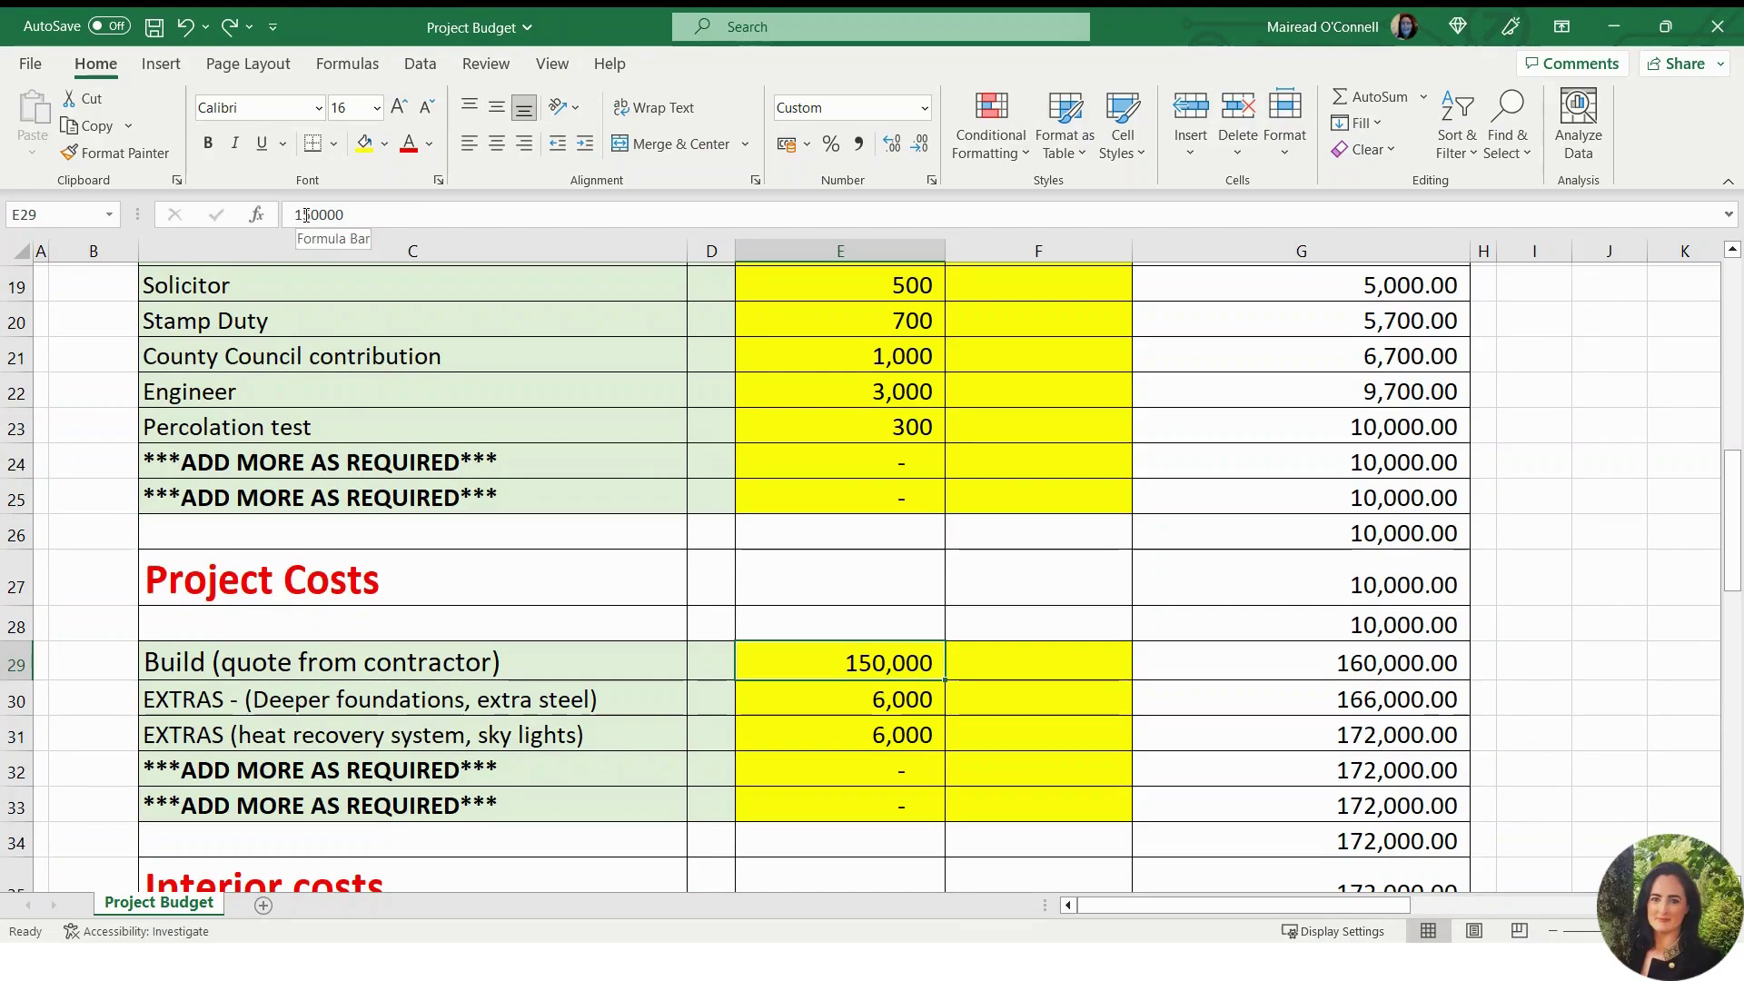
drag(303, 214, 398, 211)
text(00,)
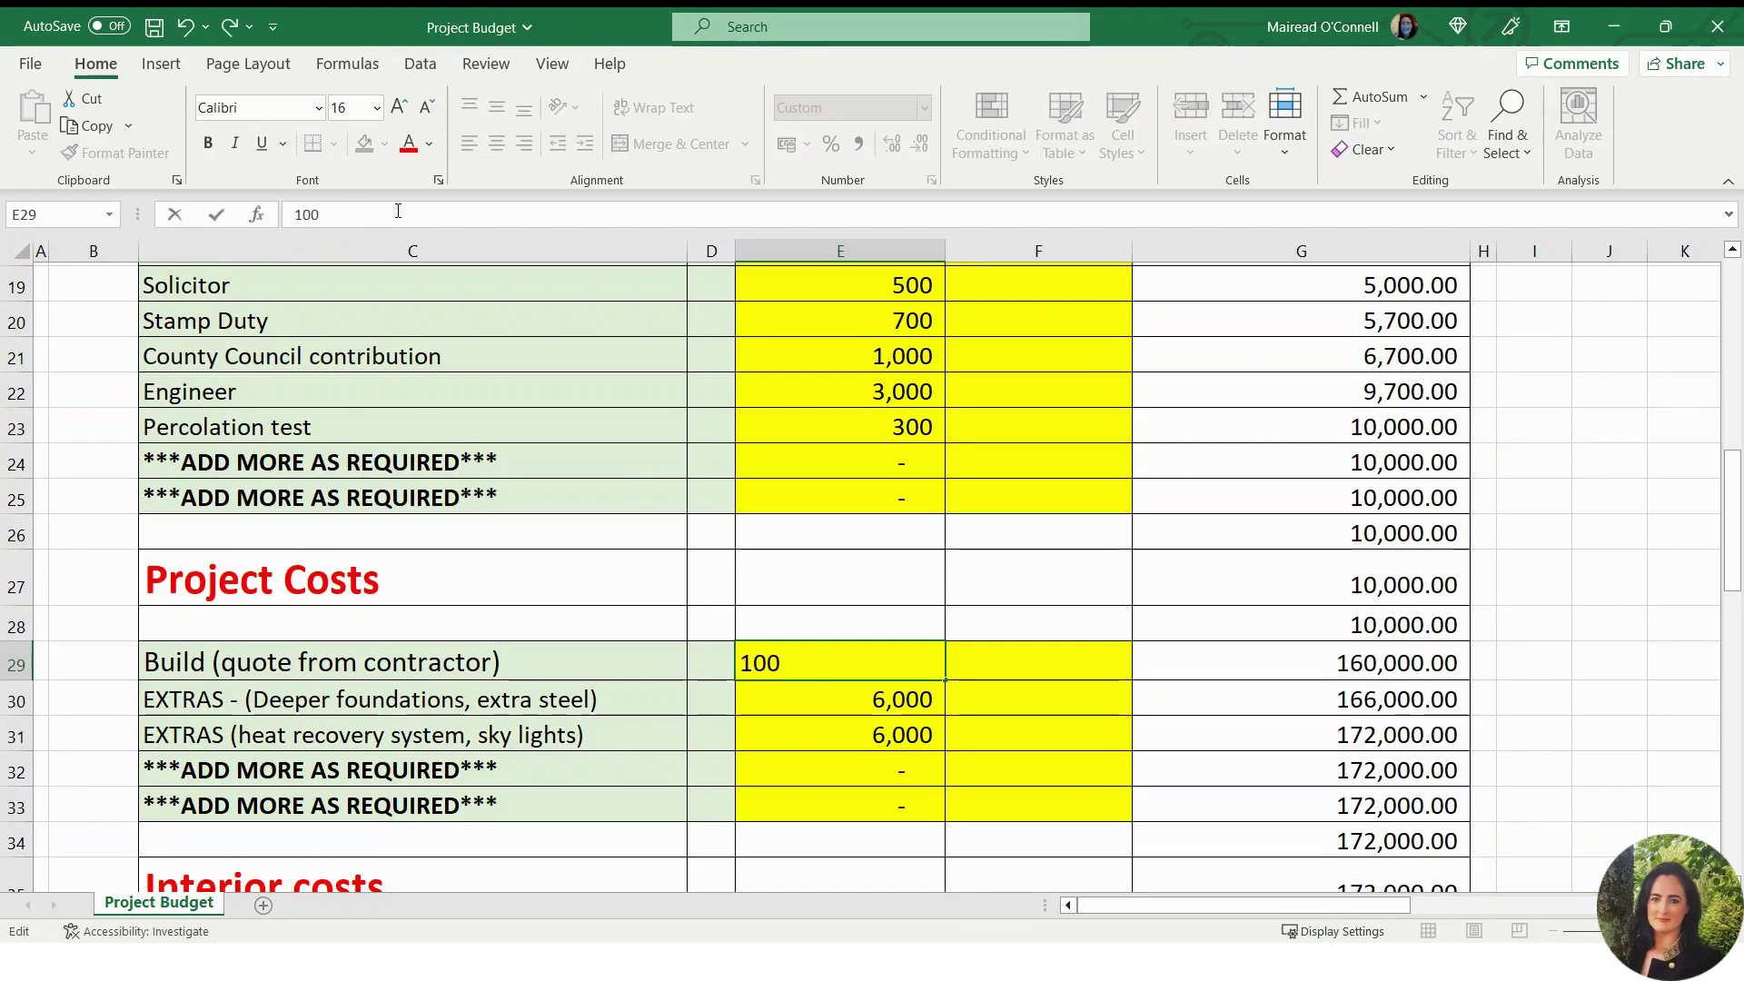
text(000)
key(Return)
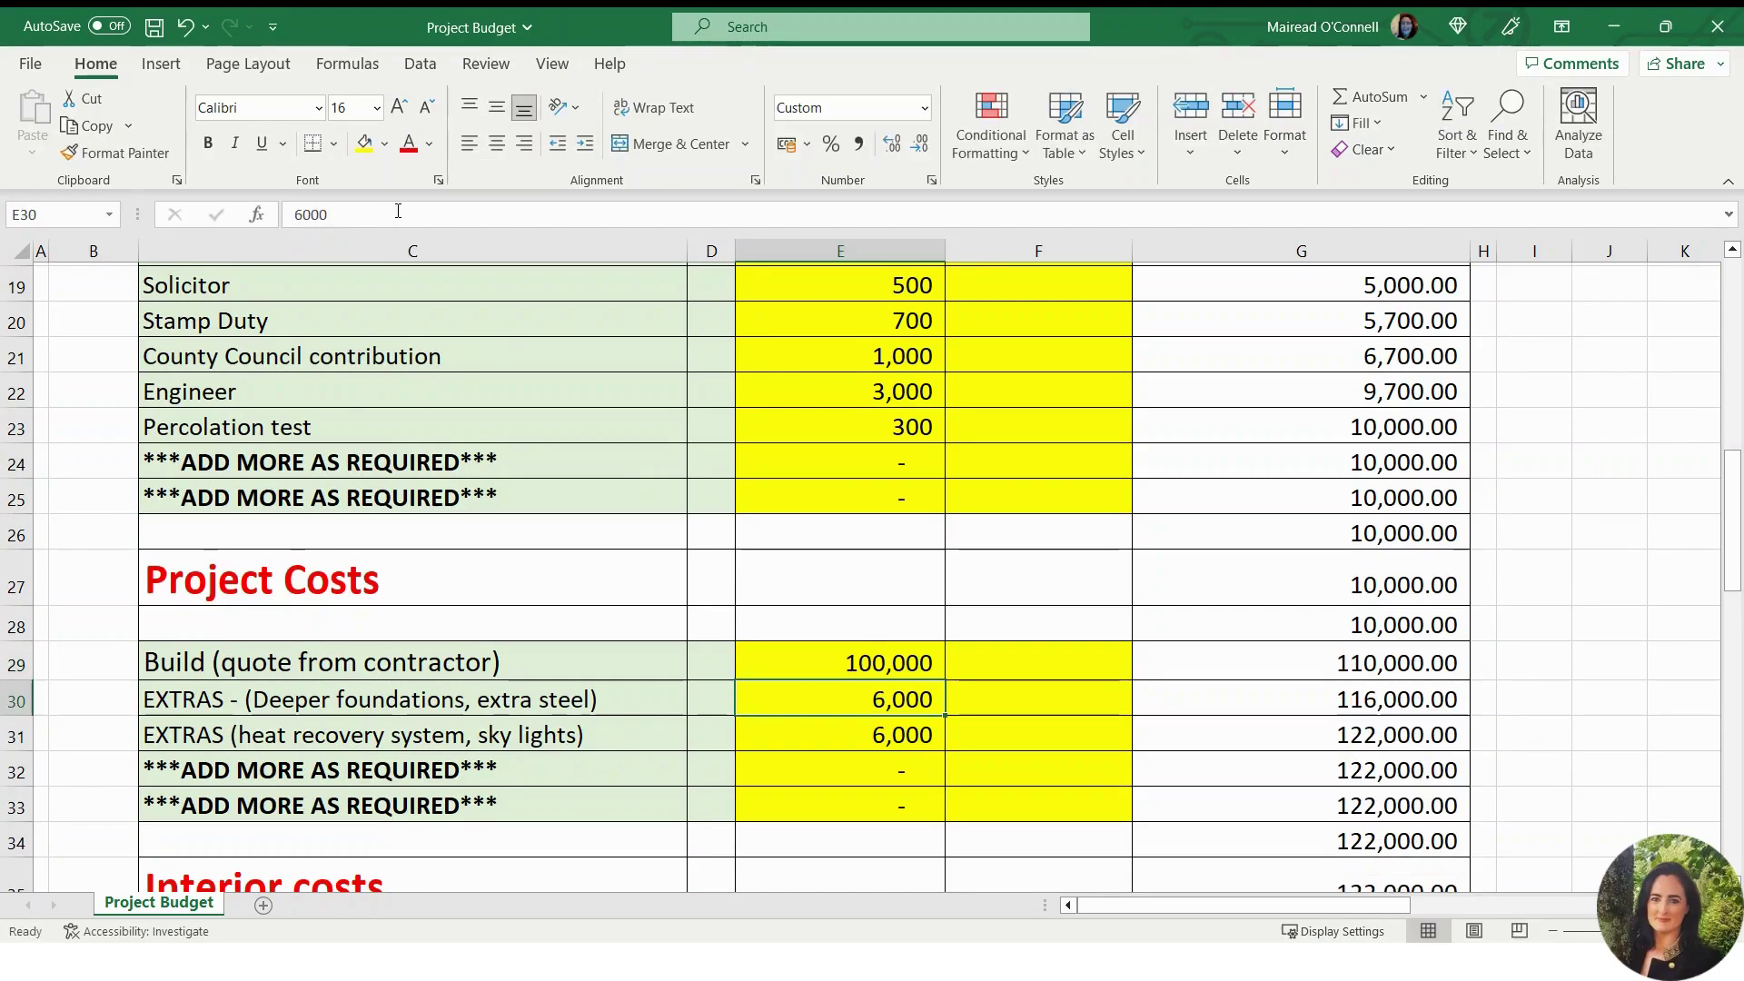
Examine the Balance (Budget - Costs) row and its notes on positive and negative results, then the interior costs, project totals and available funds.
scroll(1344, 692, down, 8)
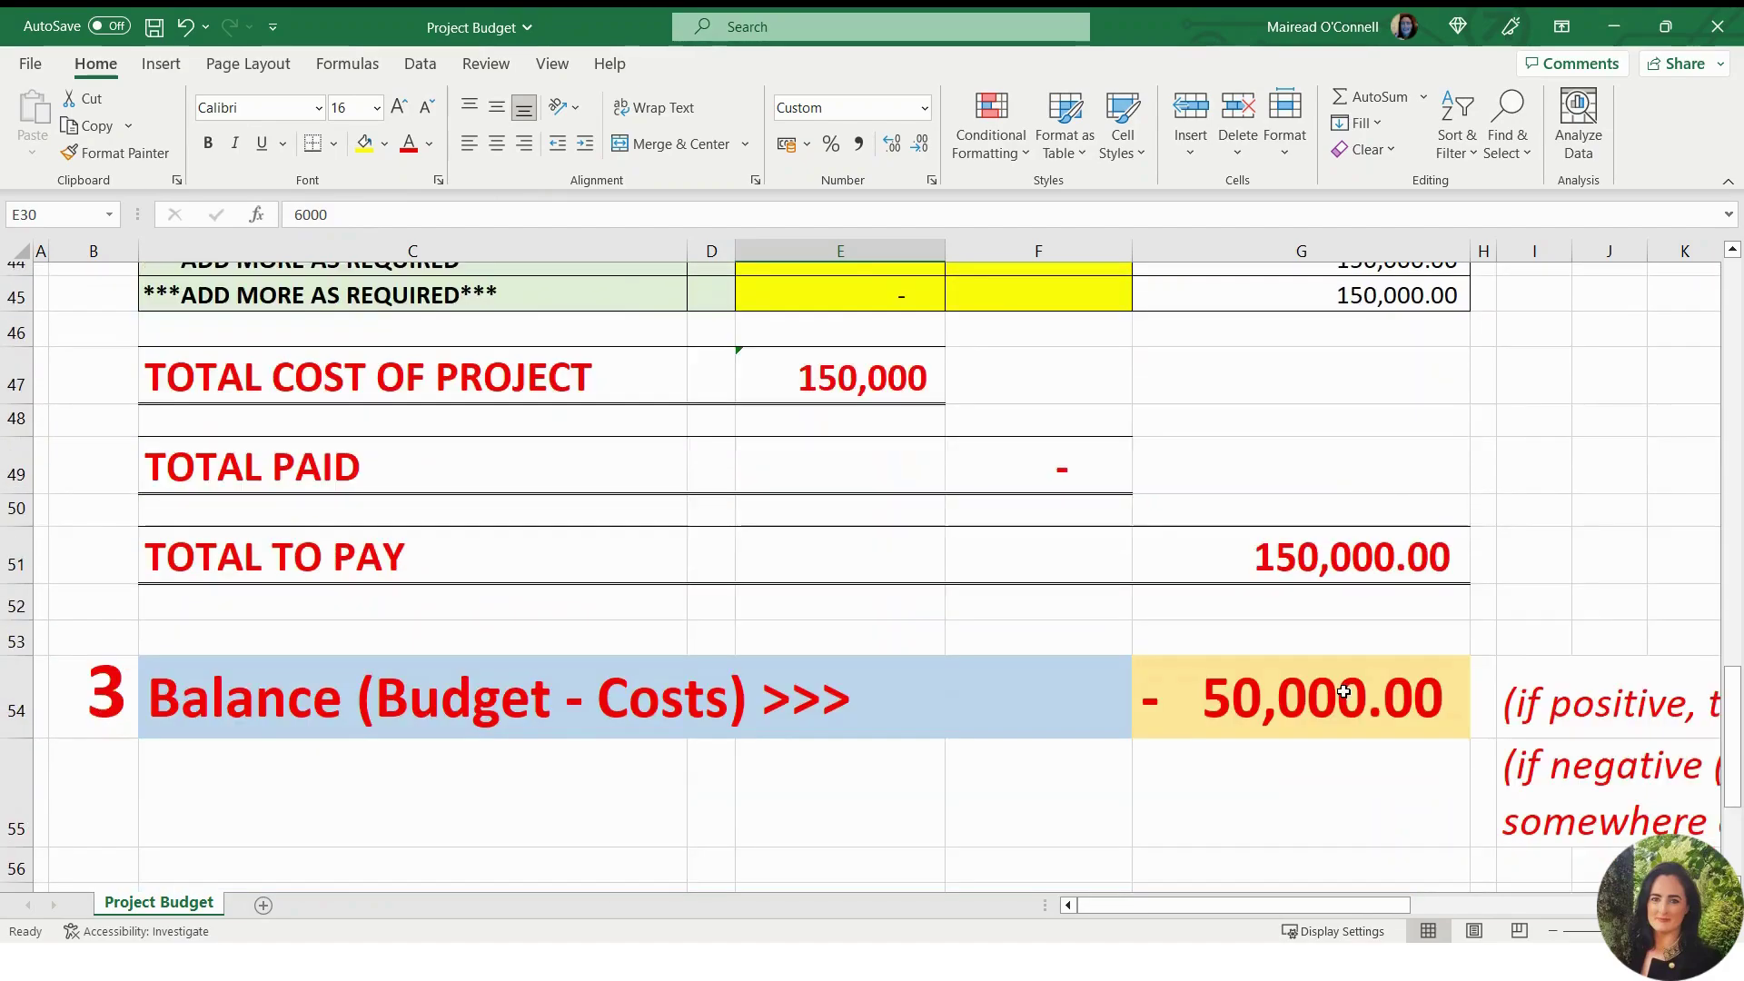
scroll(1344, 692, down, 1)
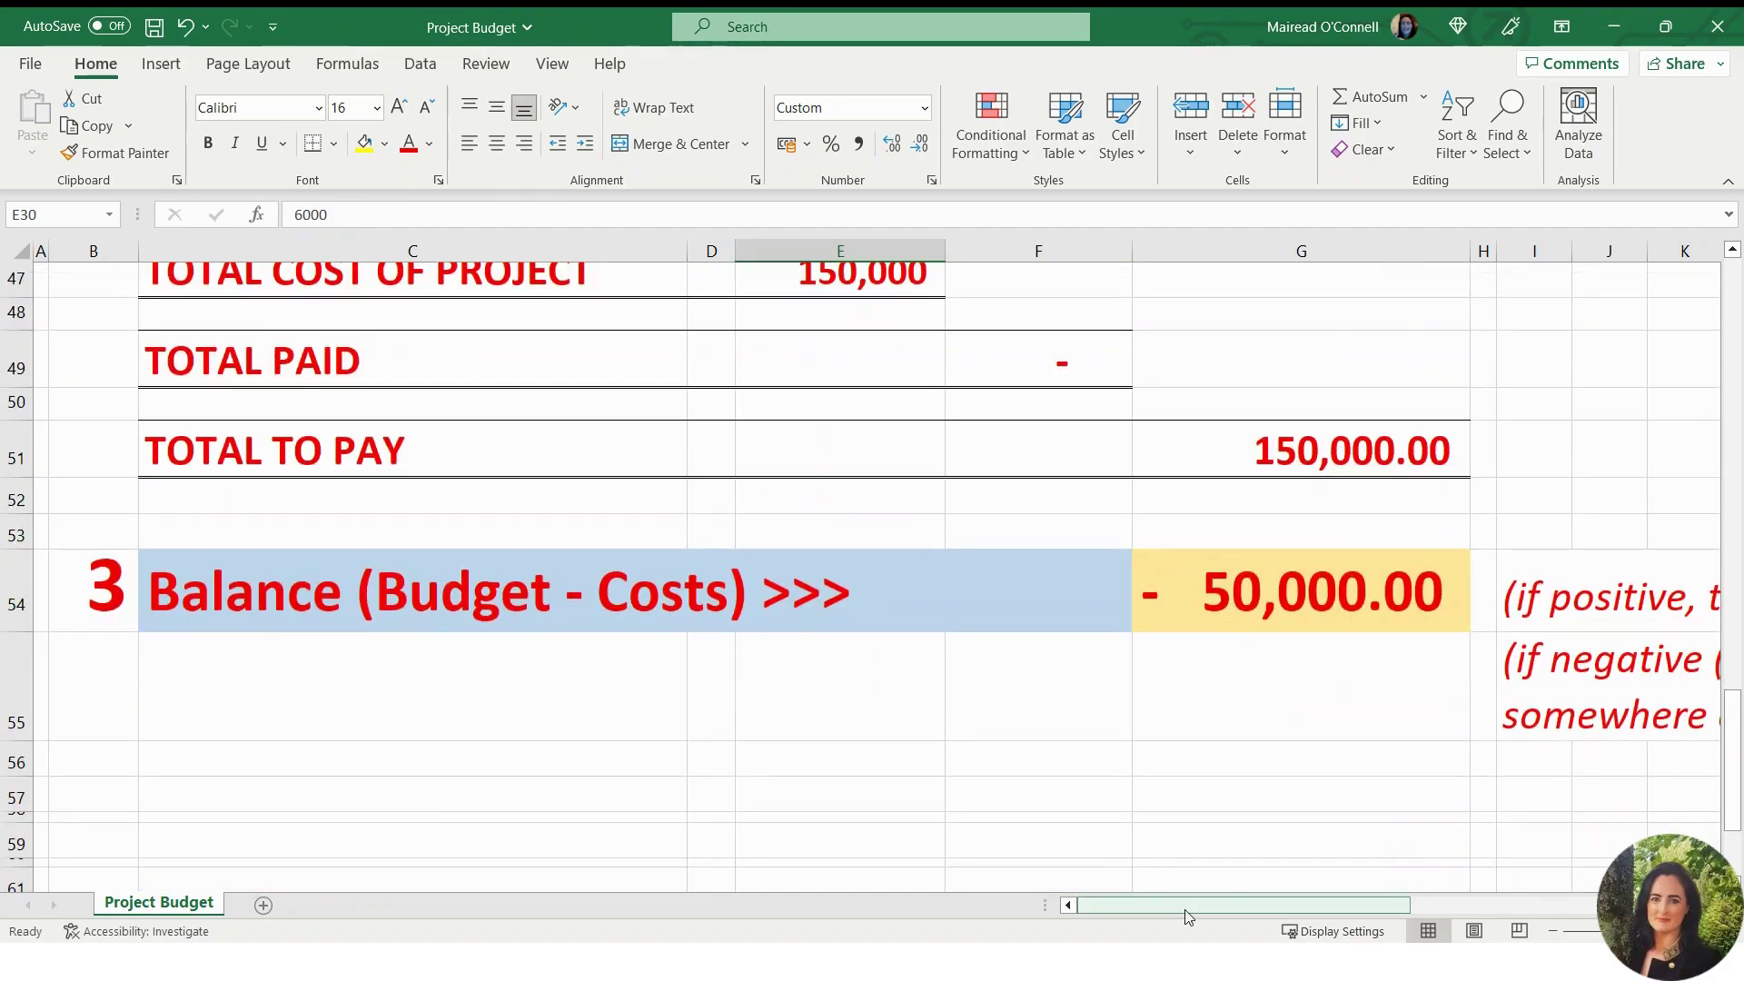
drag(1186, 910, 1309, 911)
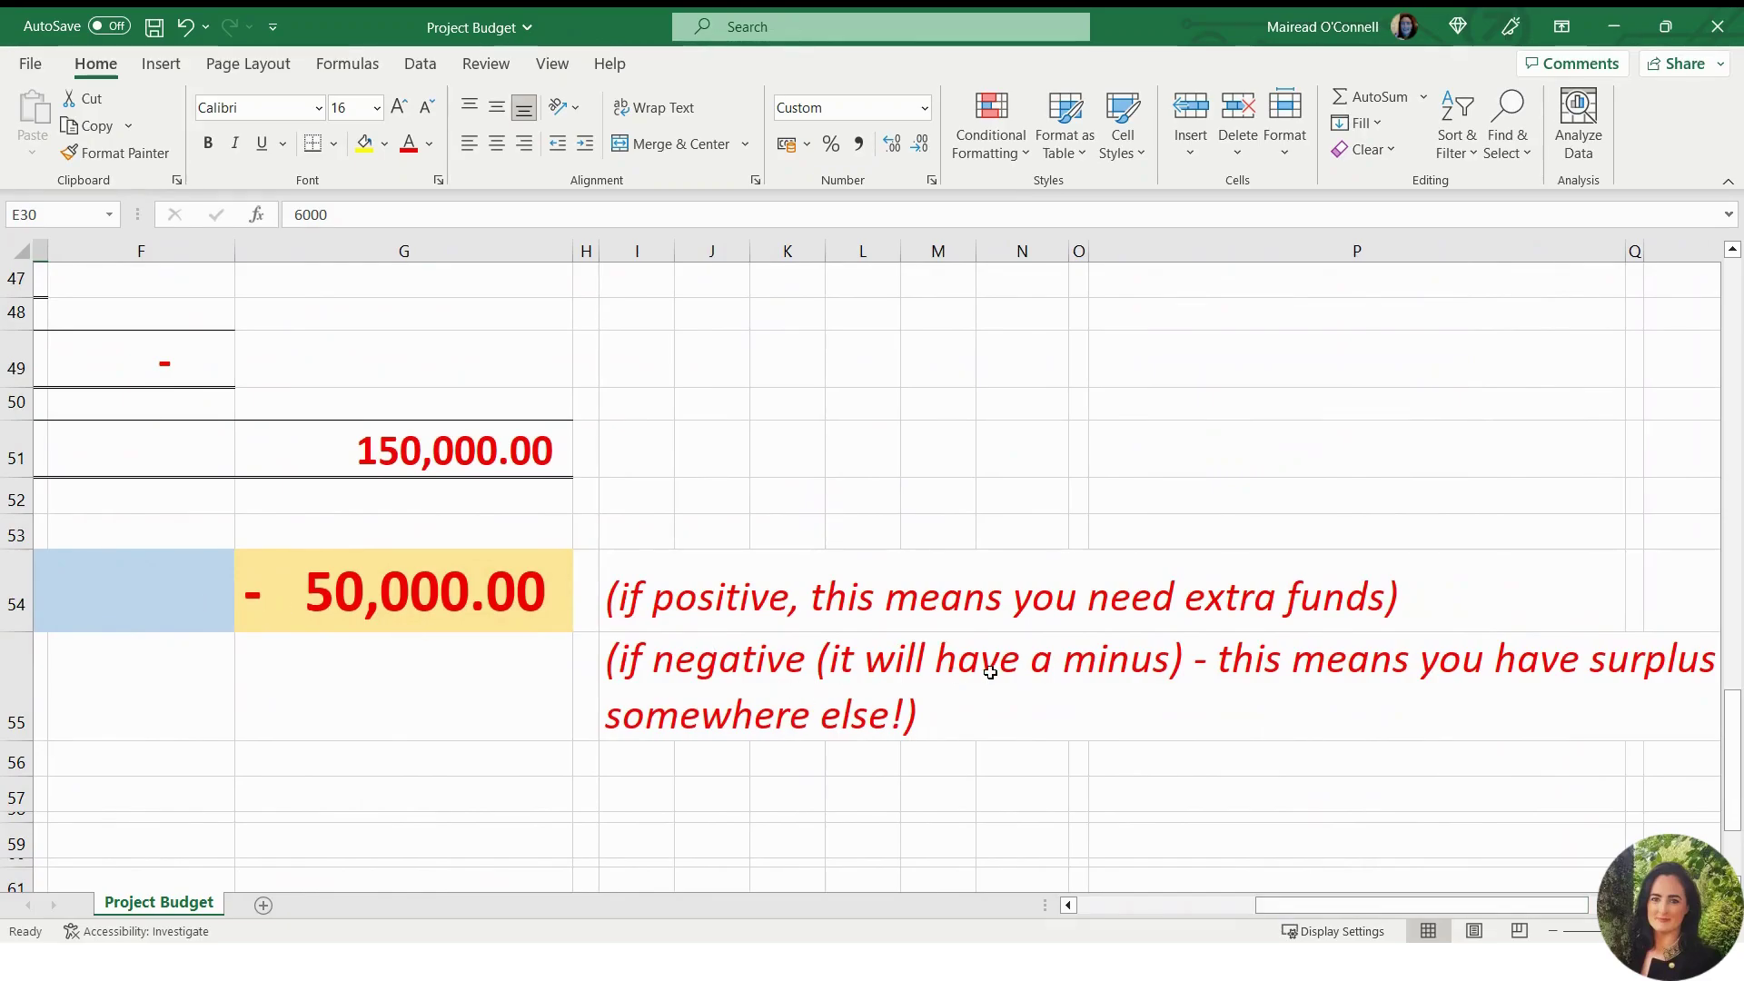
drag(1376, 906, 1197, 906)
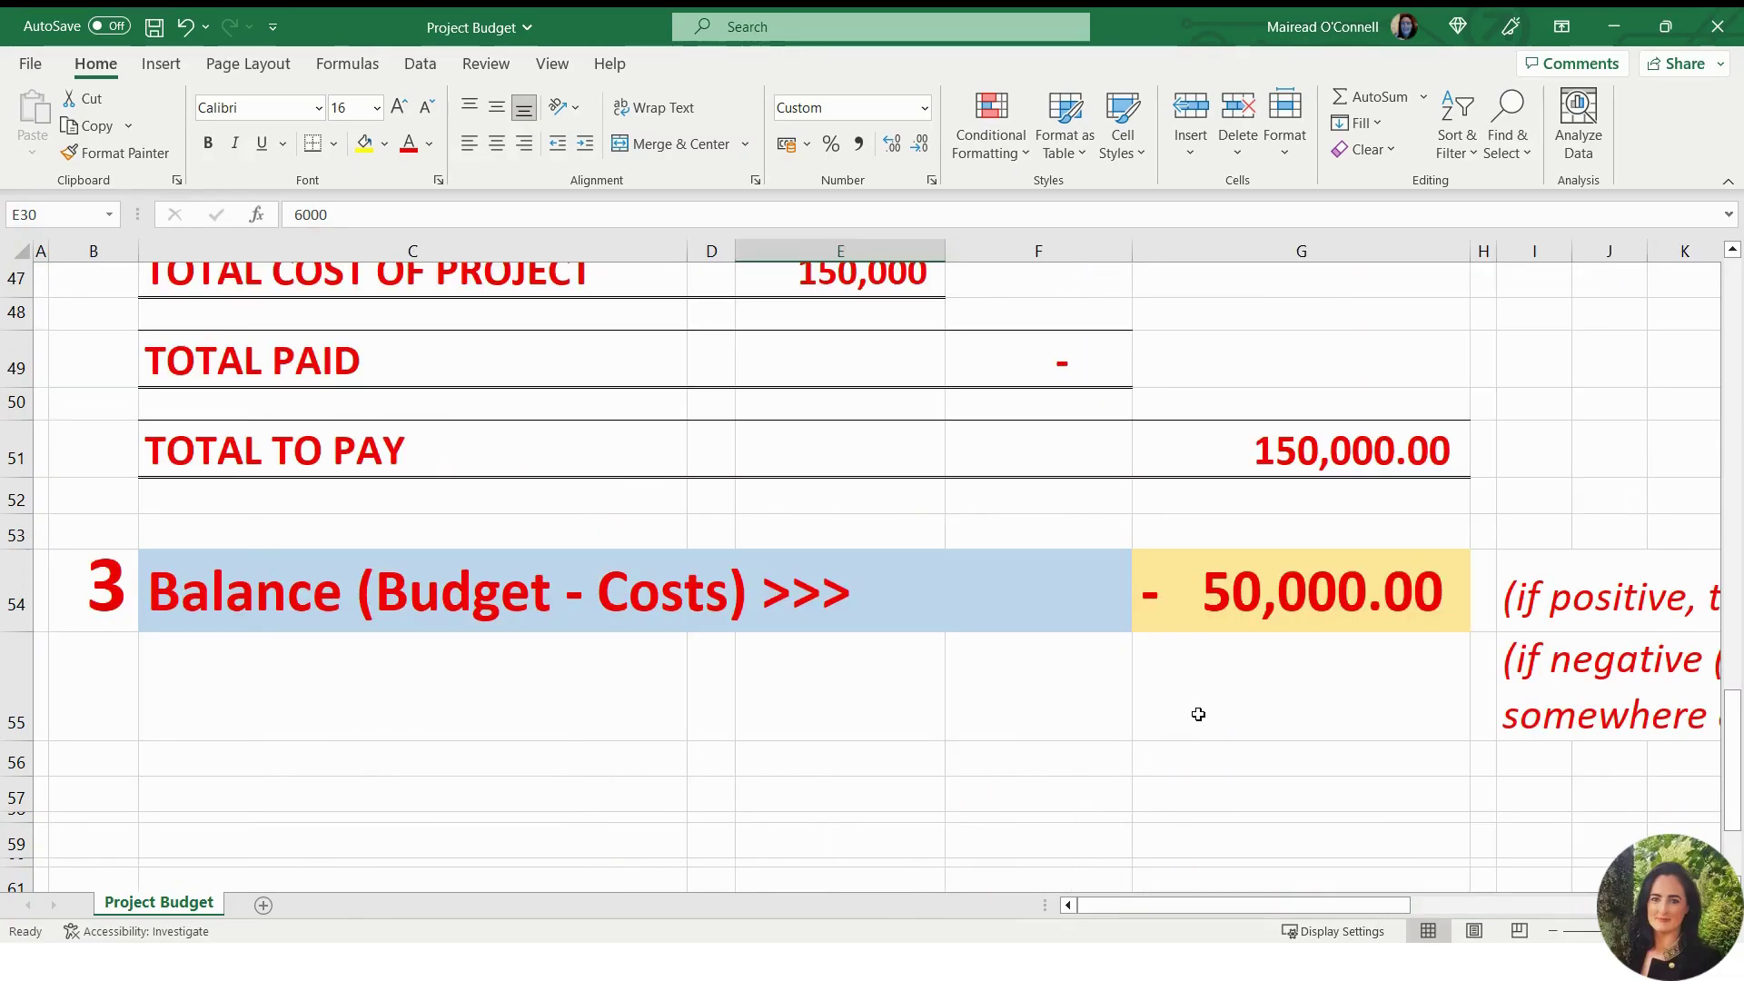
scroll(1192, 713, up, 5)
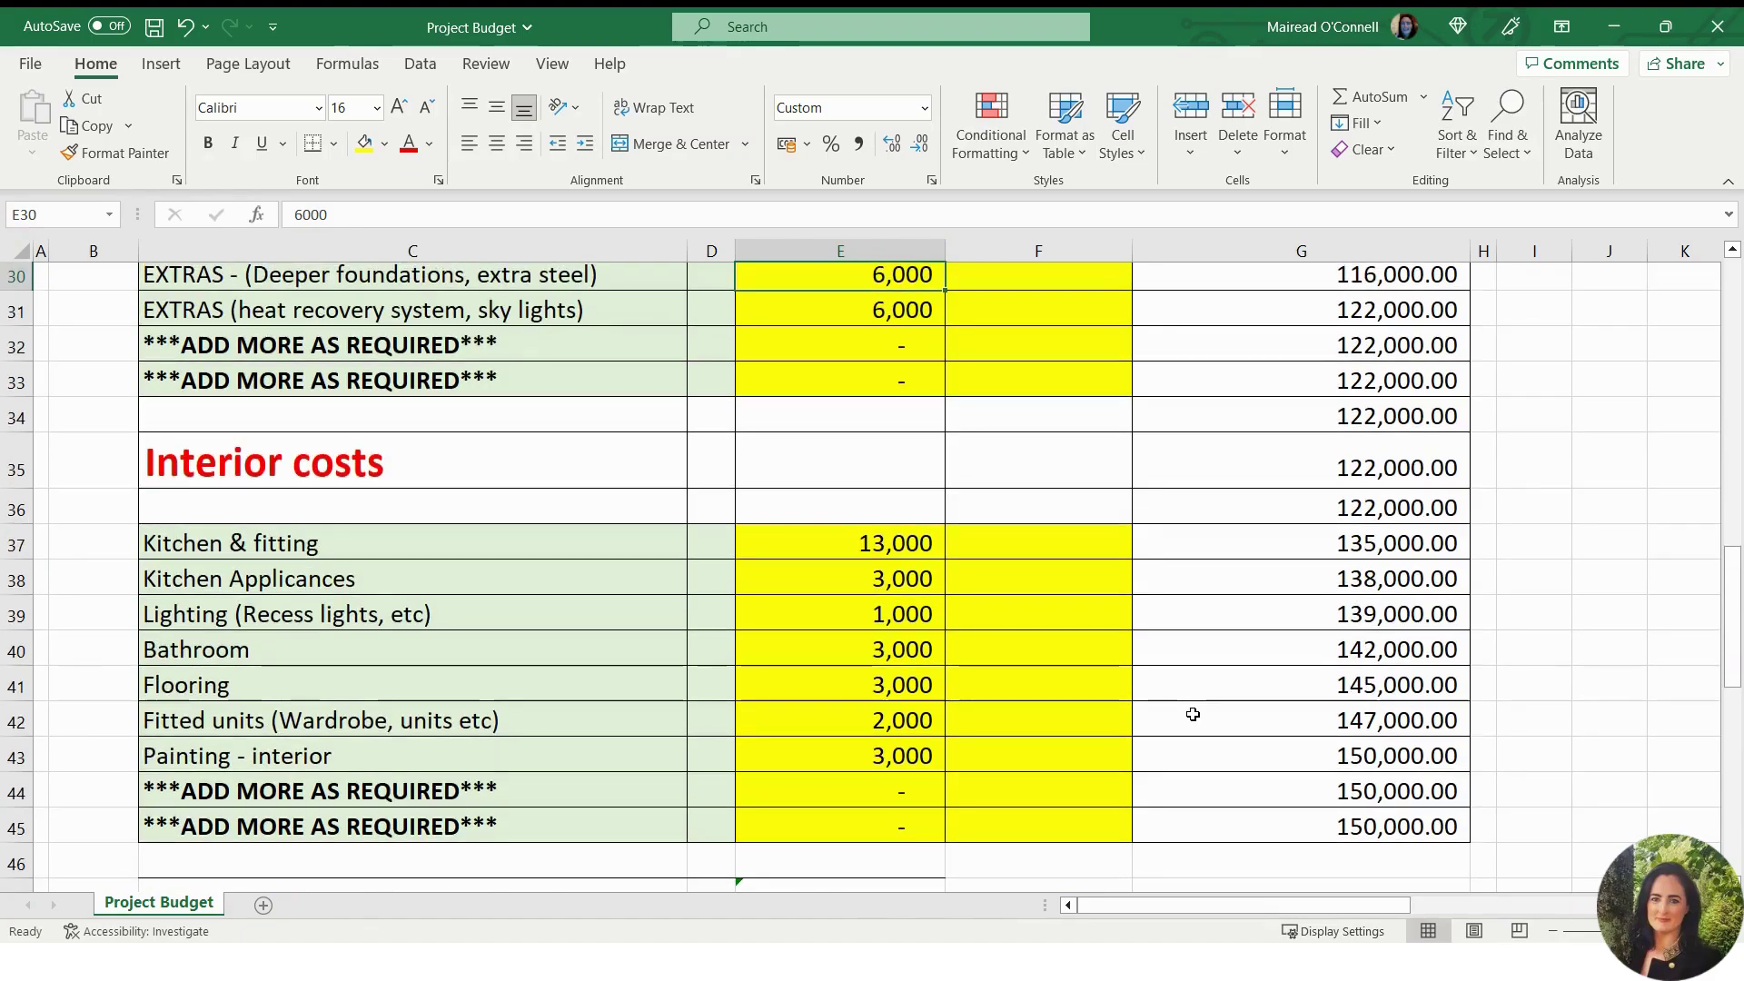
scroll(1181, 711, up, 1)
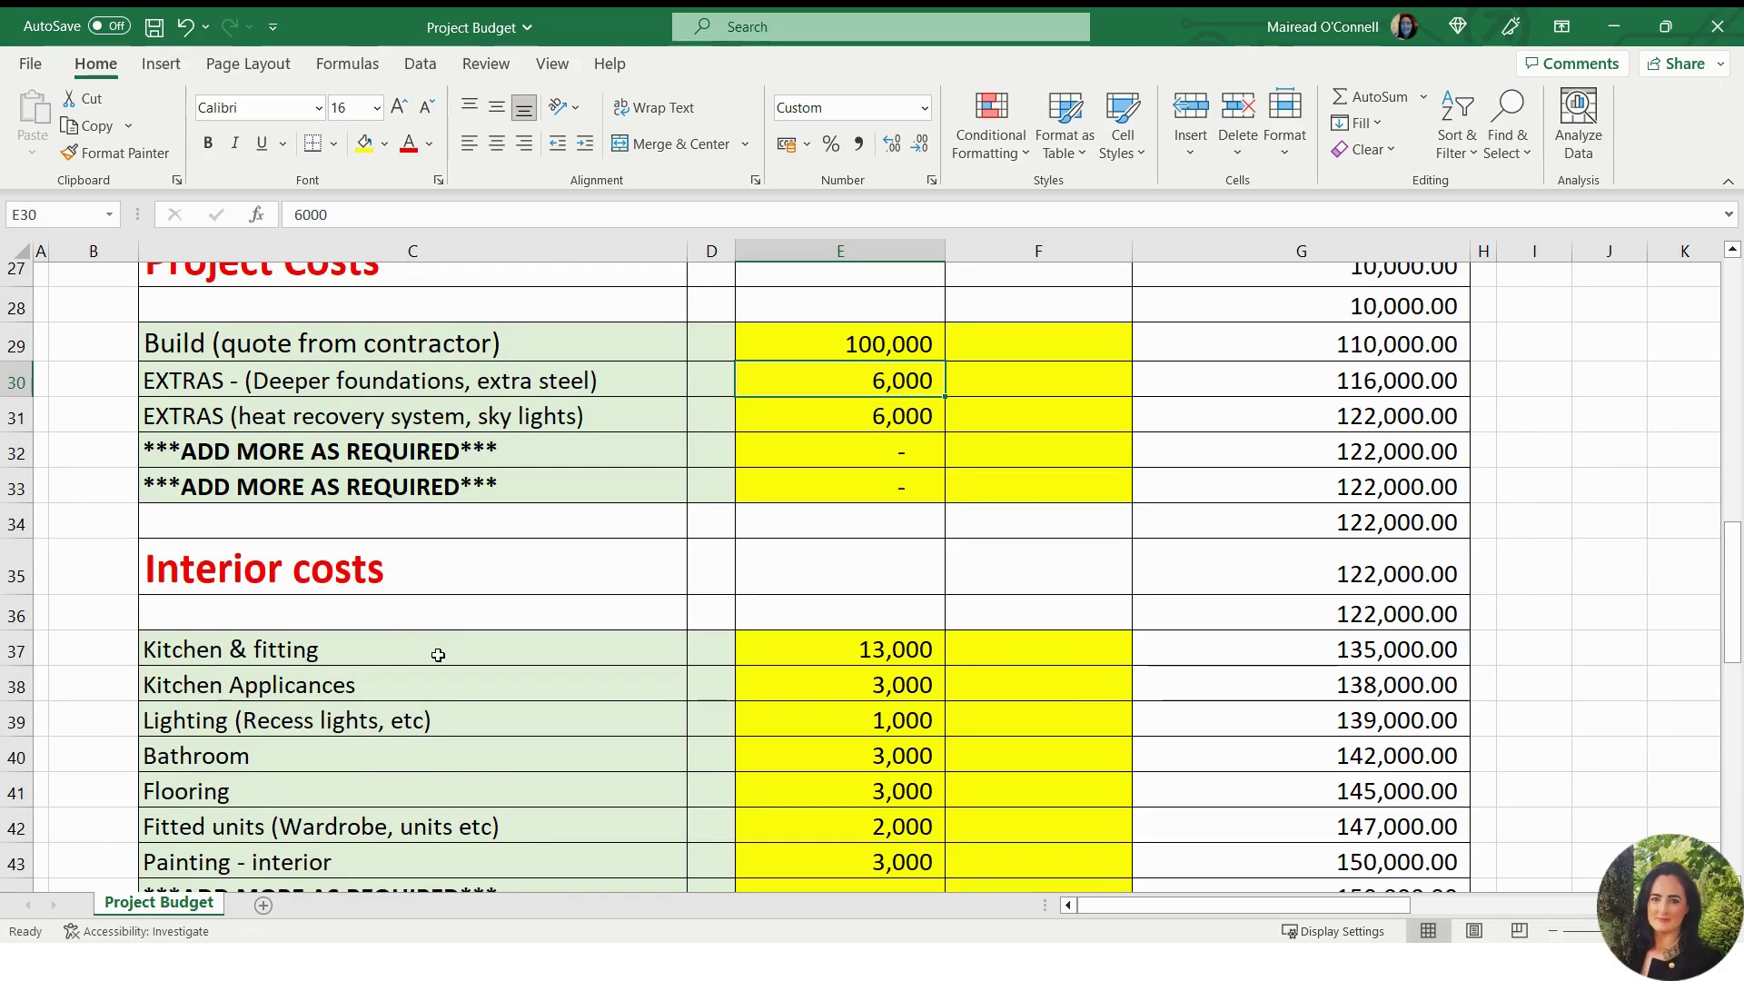
click(809, 648)
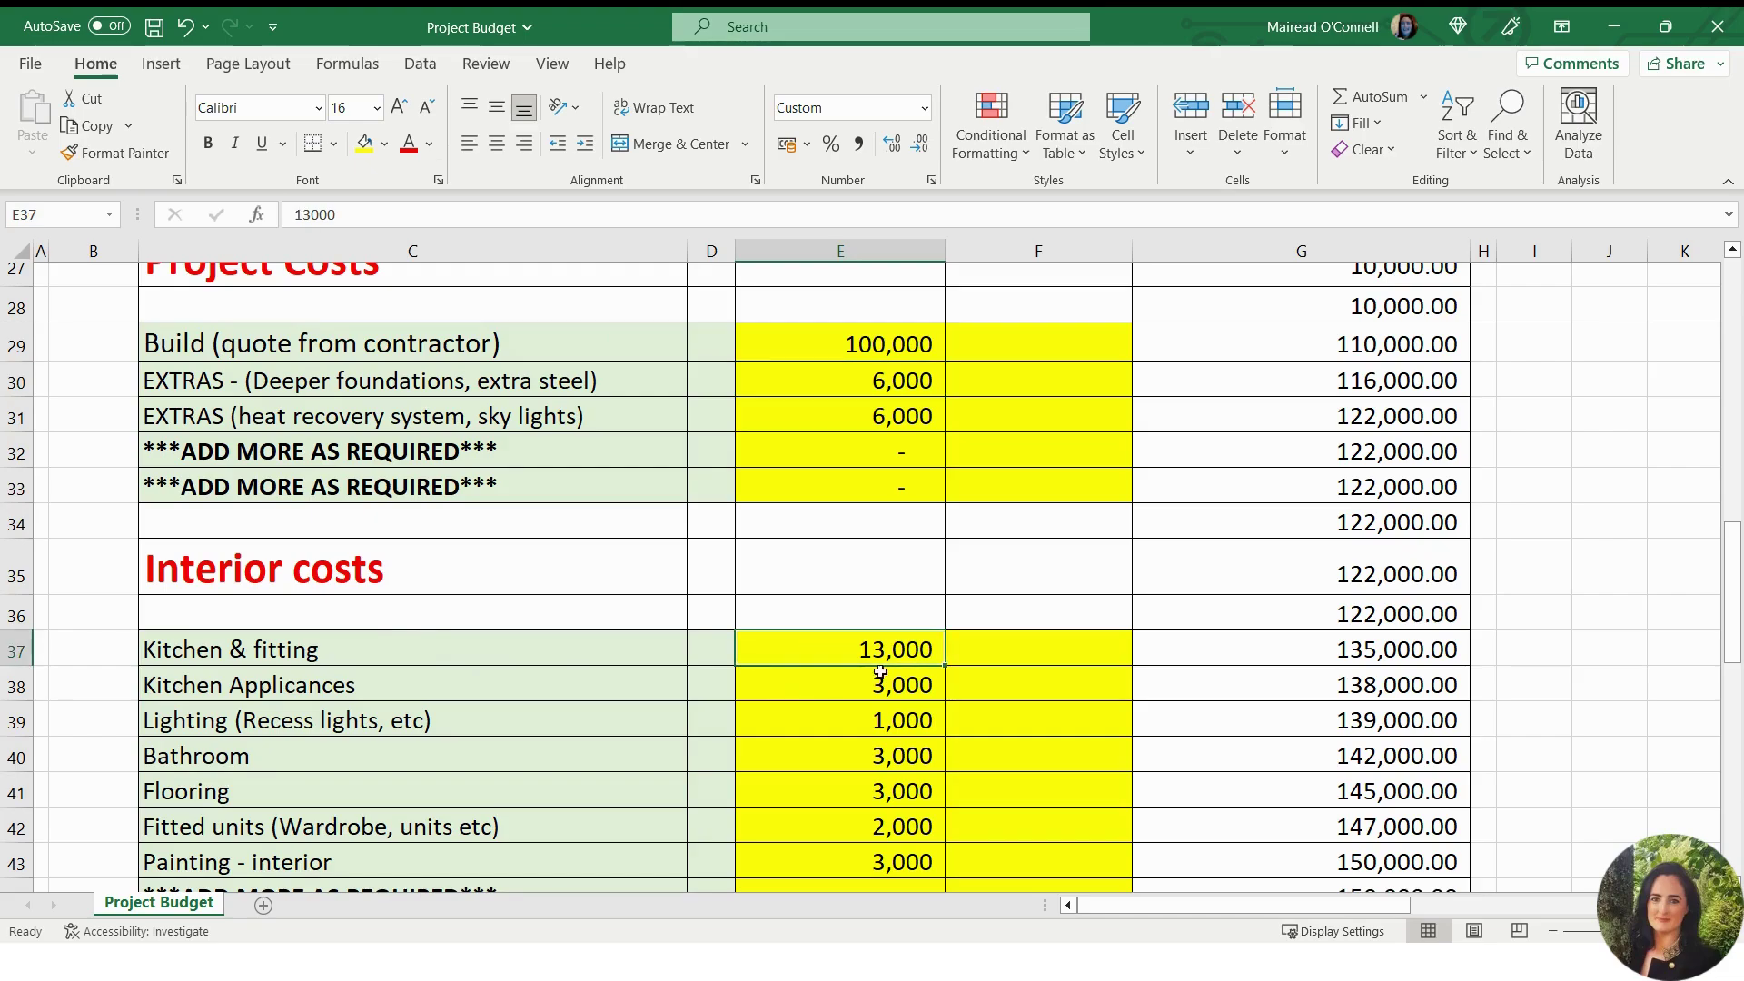
scroll(896, 704, down, 4)
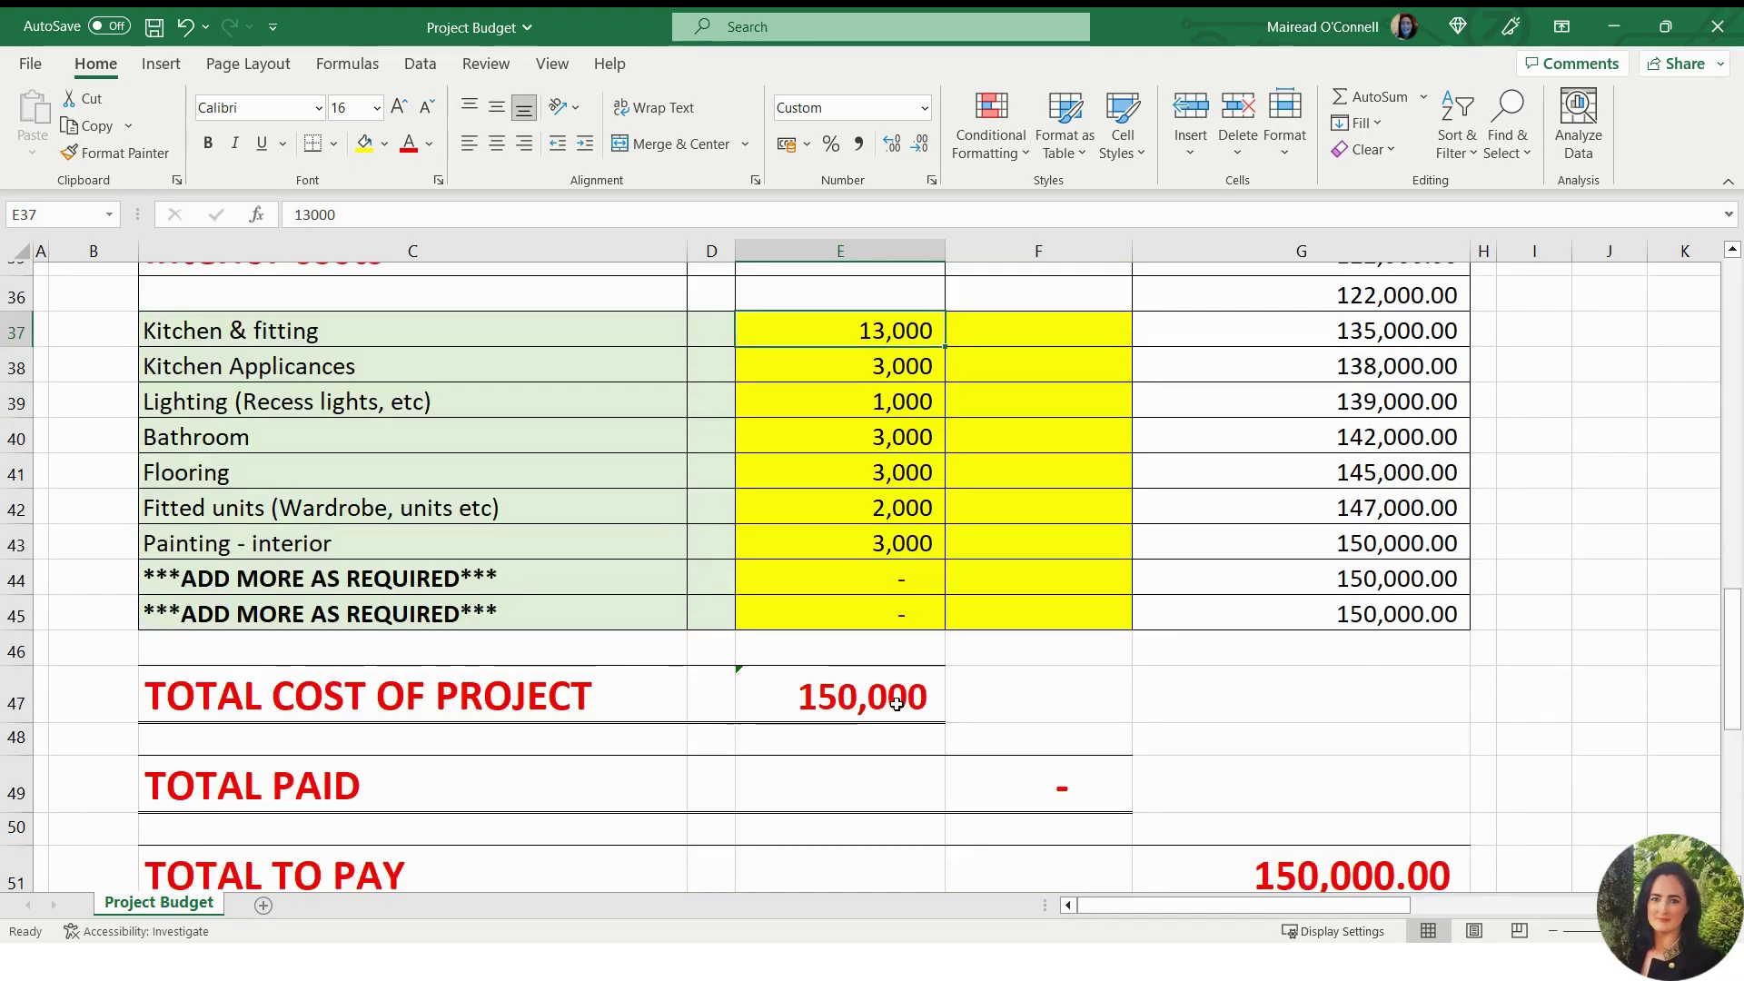
scroll(896, 703, down, 3)
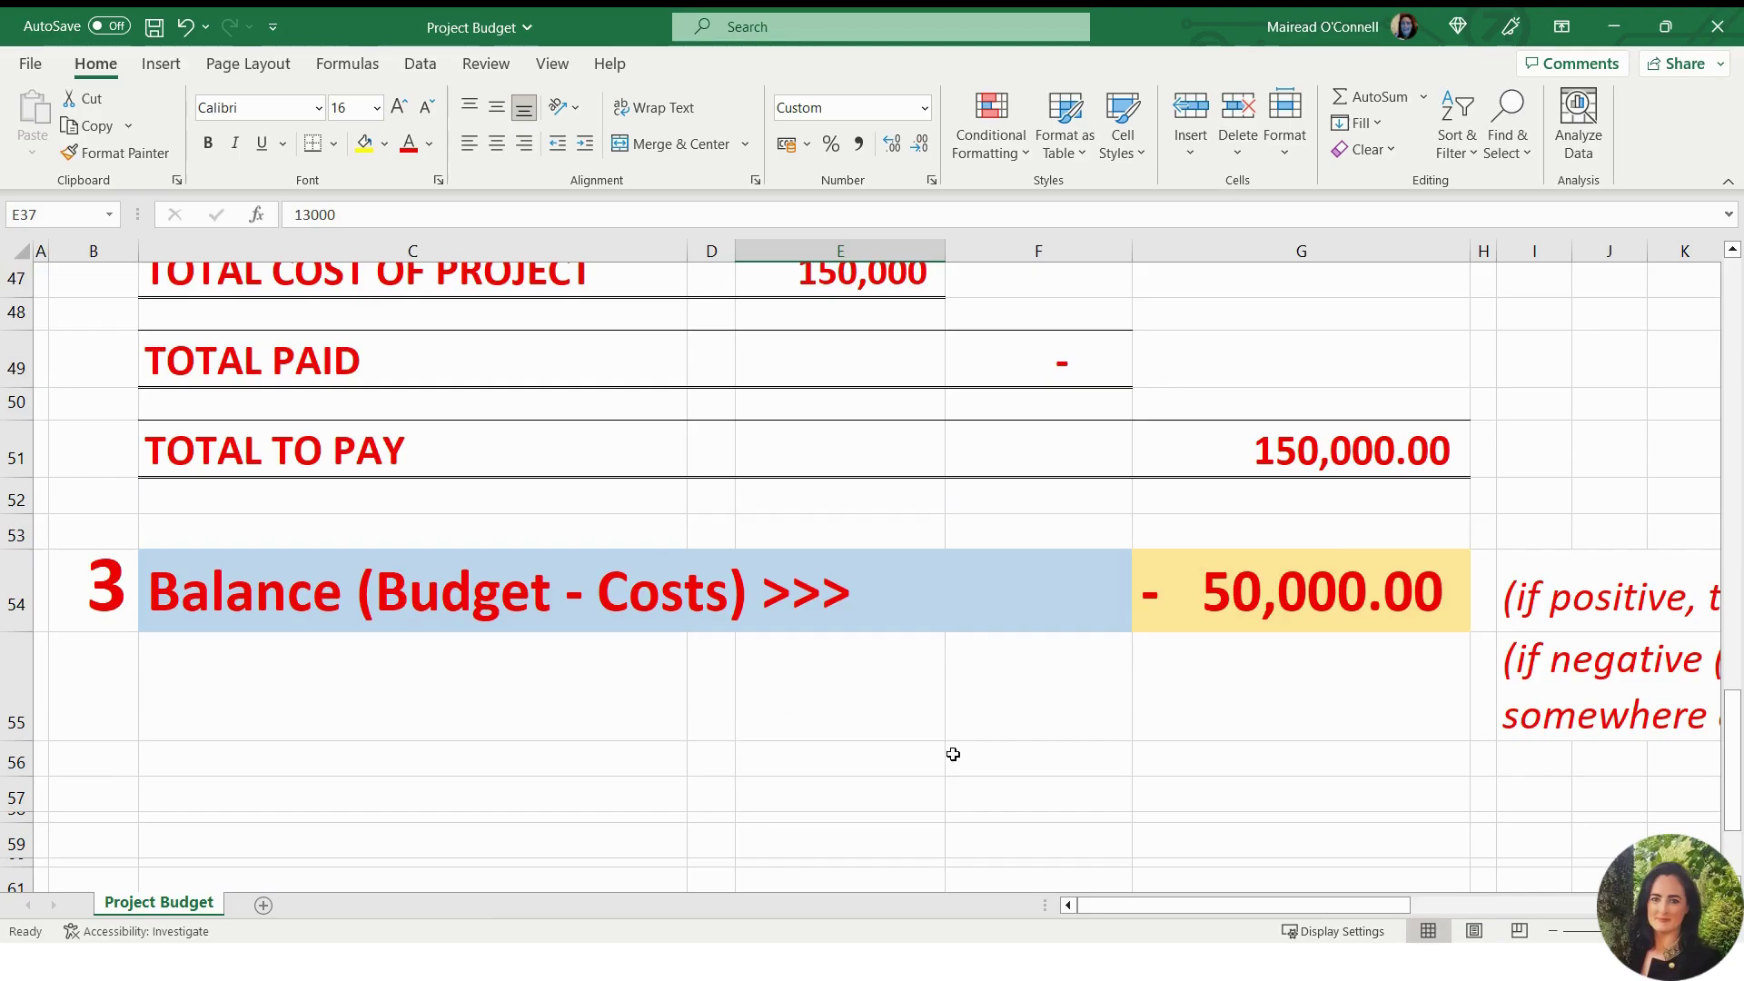
scroll(953, 754, up, 3)
scroll(949, 763, up, 3)
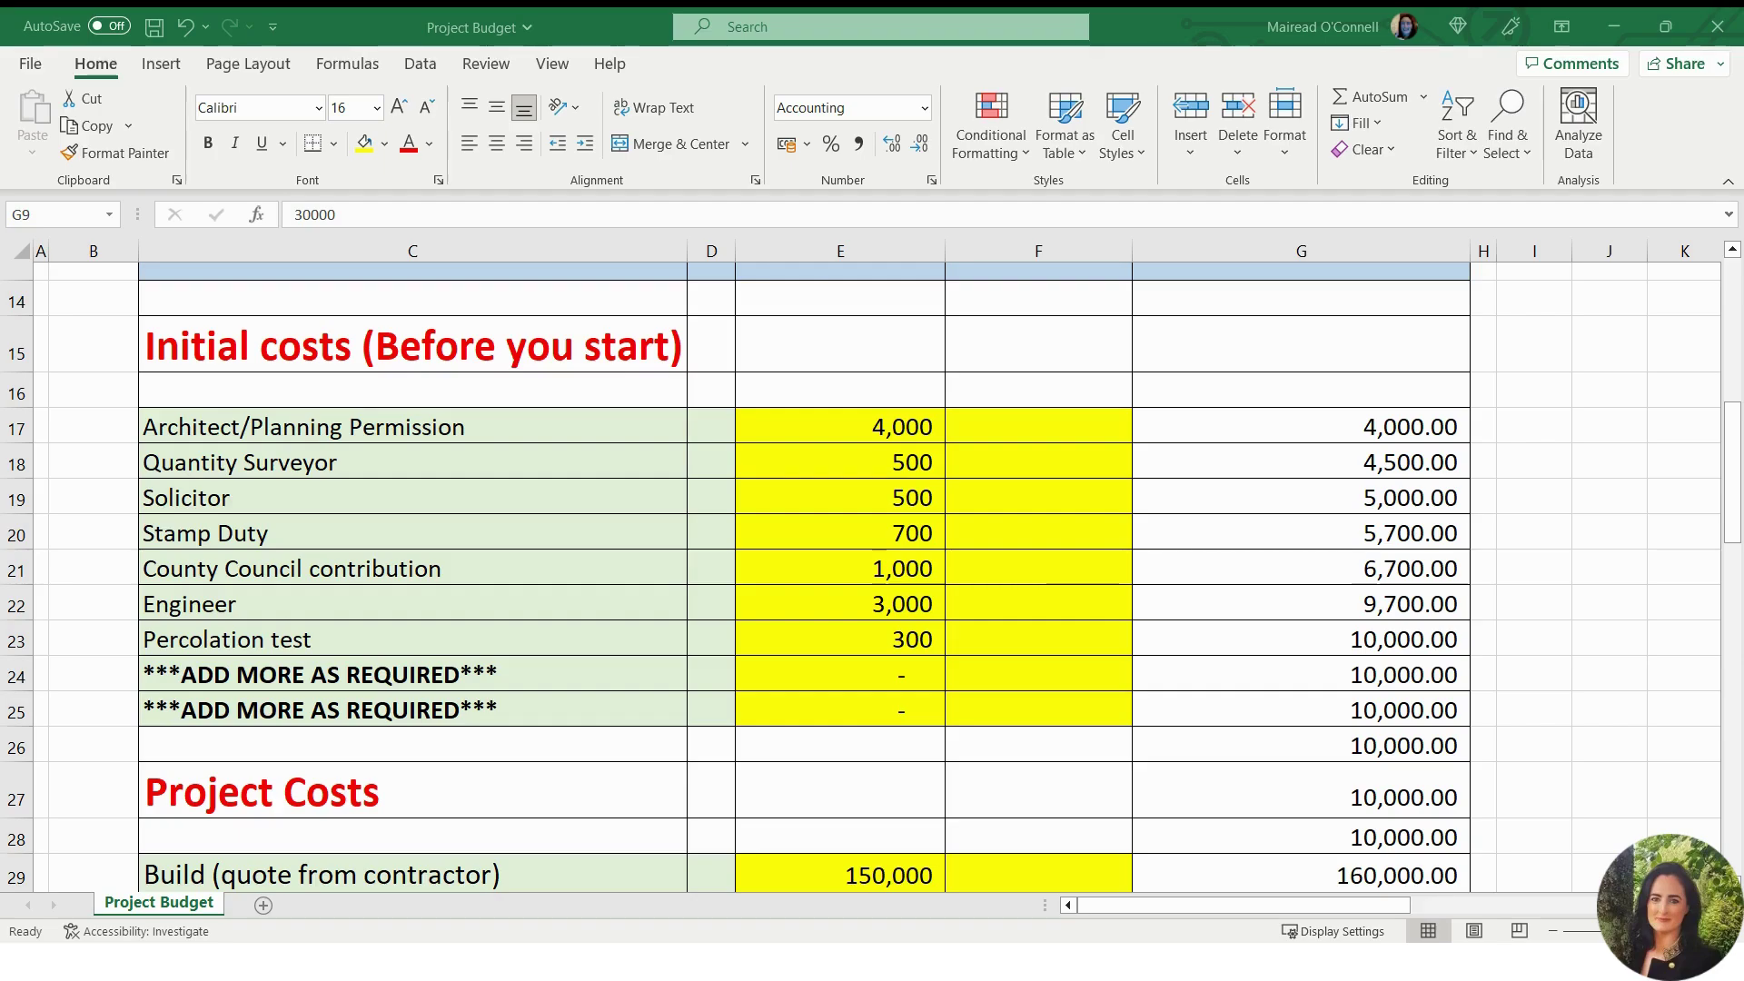
scroll(1092, 578, up, 2)
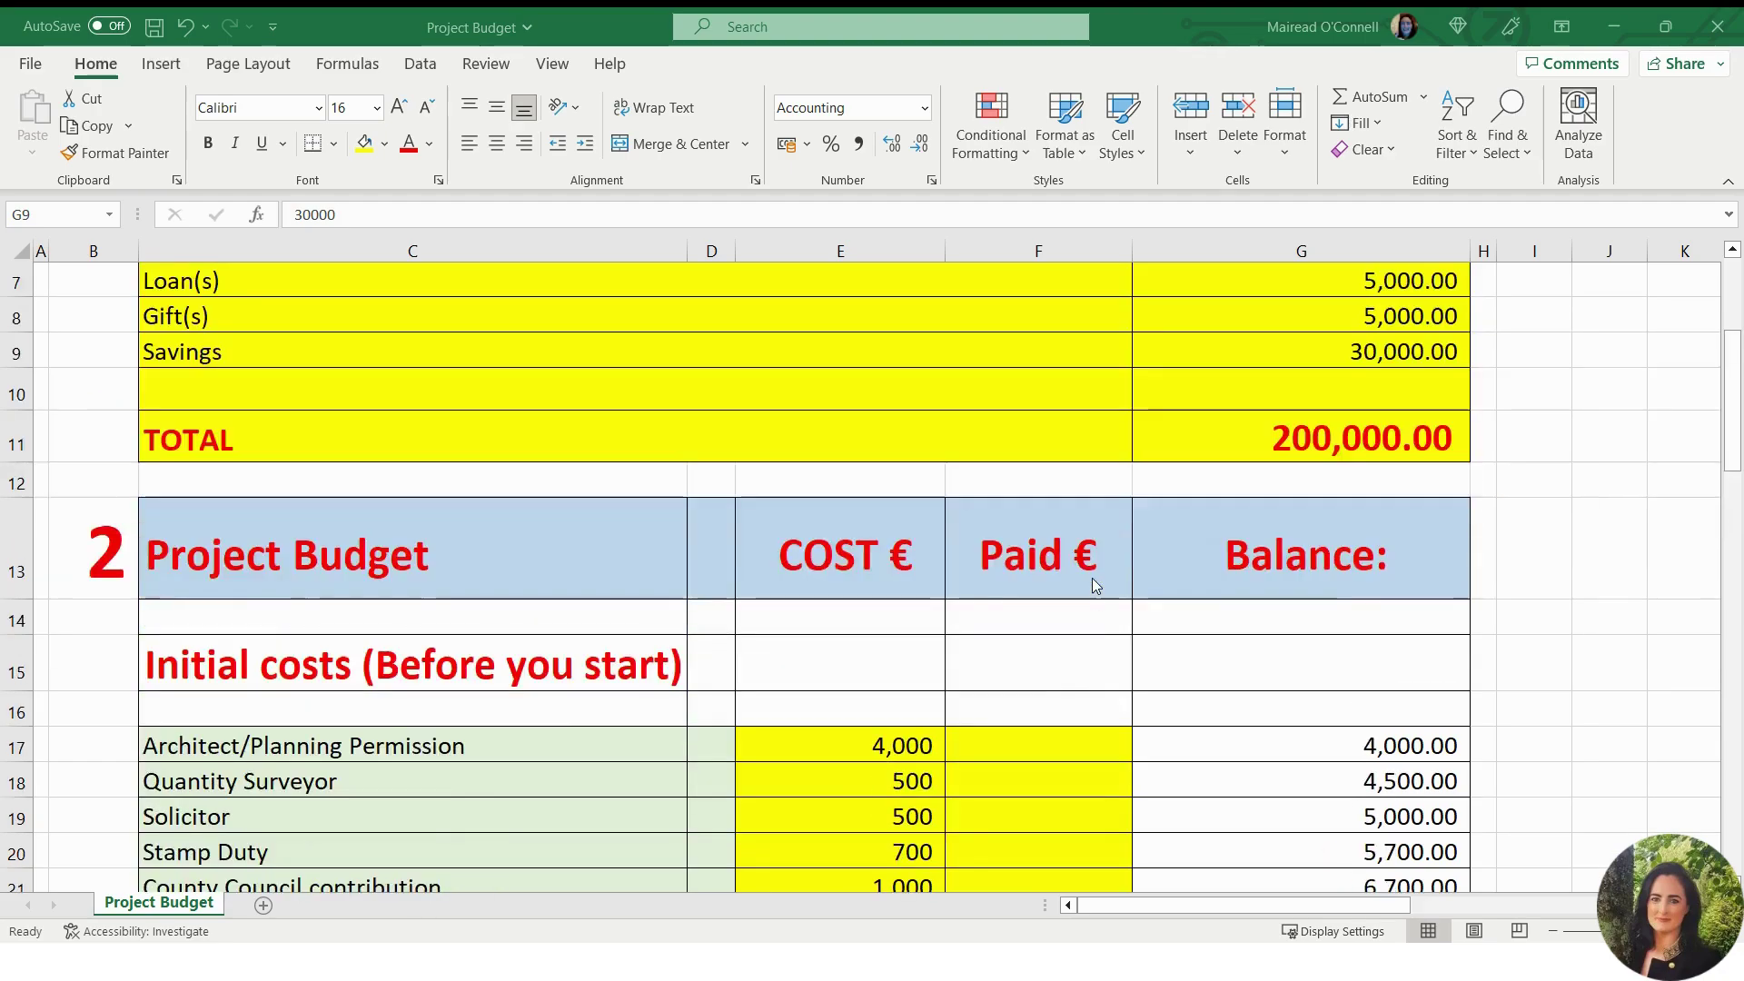
scroll(1094, 583, up, 2)
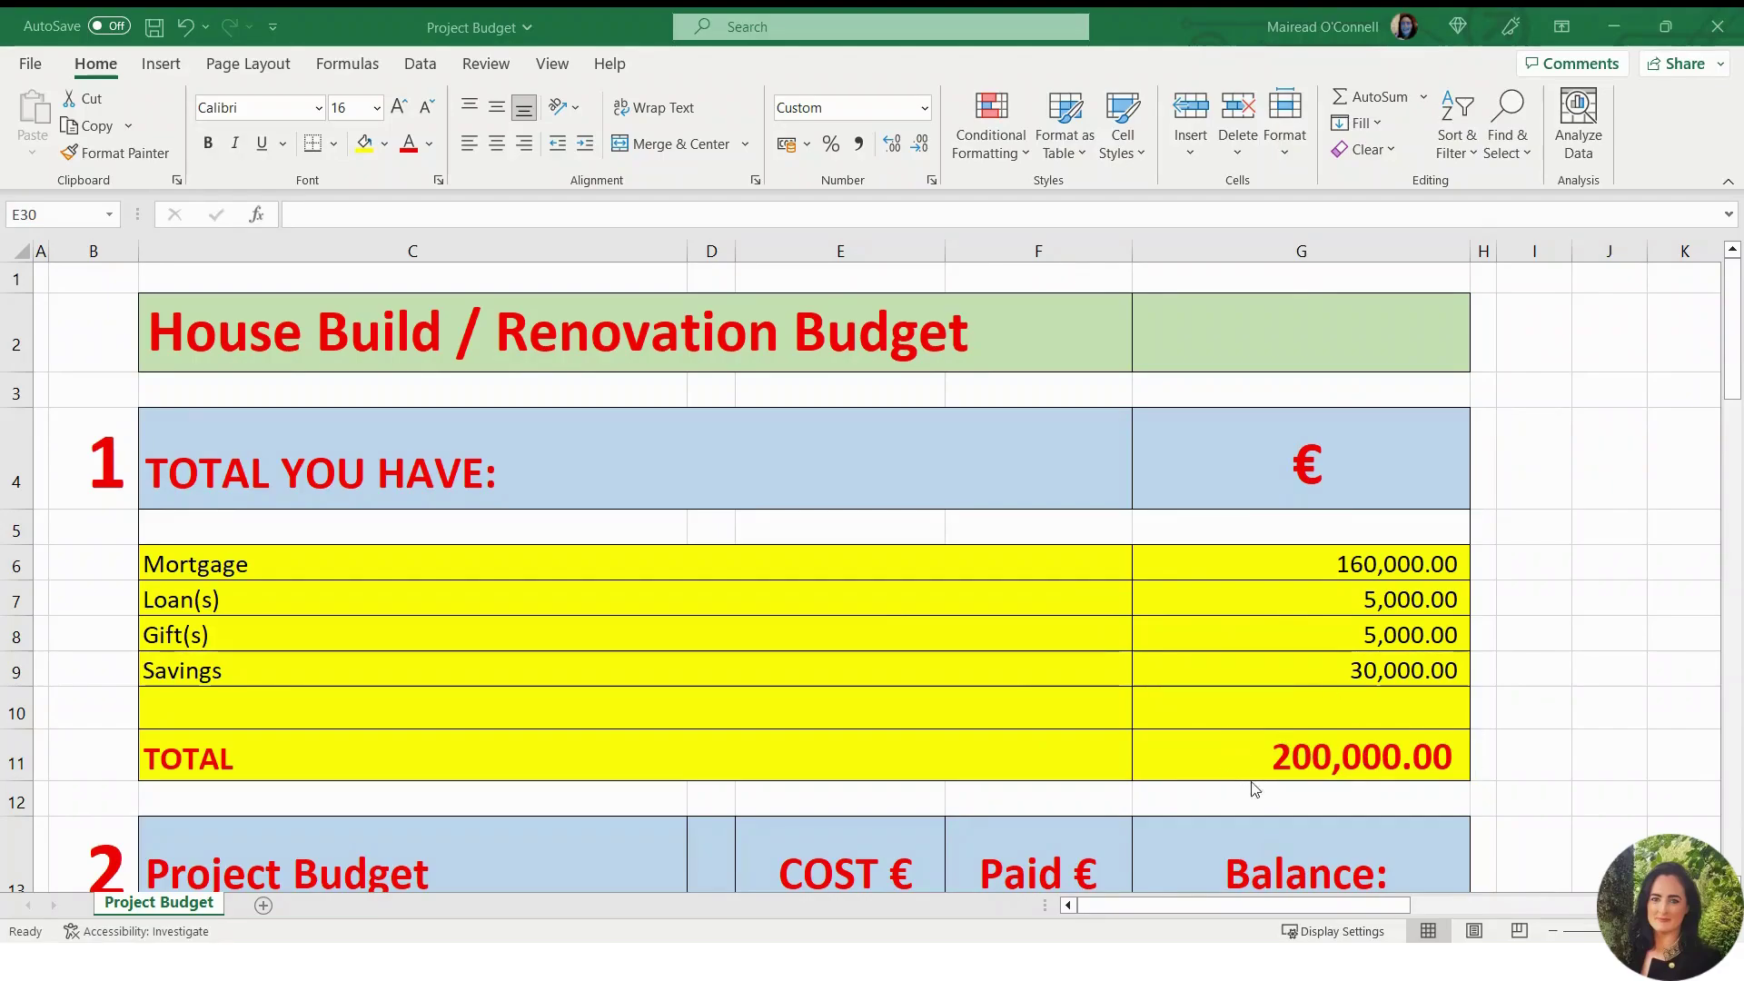
Enter 6,000 as the cost of EXTRAS (Deeper foundations, extra steel) in E30 and check the project totals and balance.
scroll(1311, 778, down, 4)
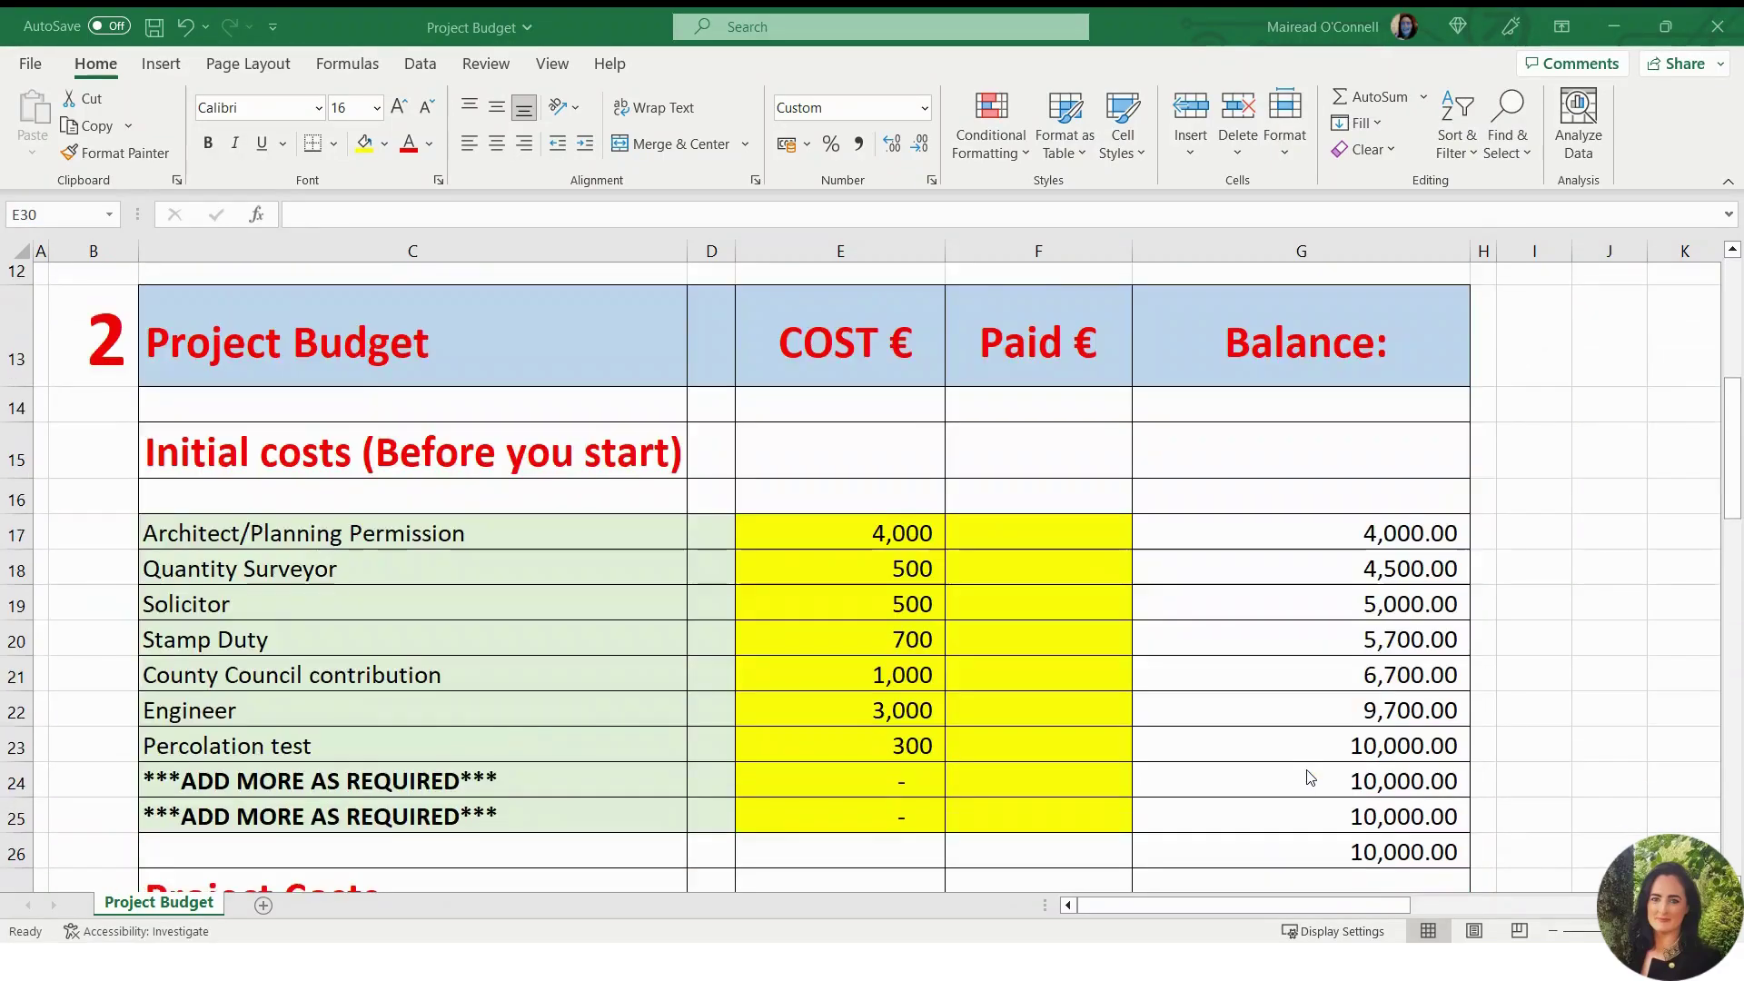
scroll(1311, 778, down, 5)
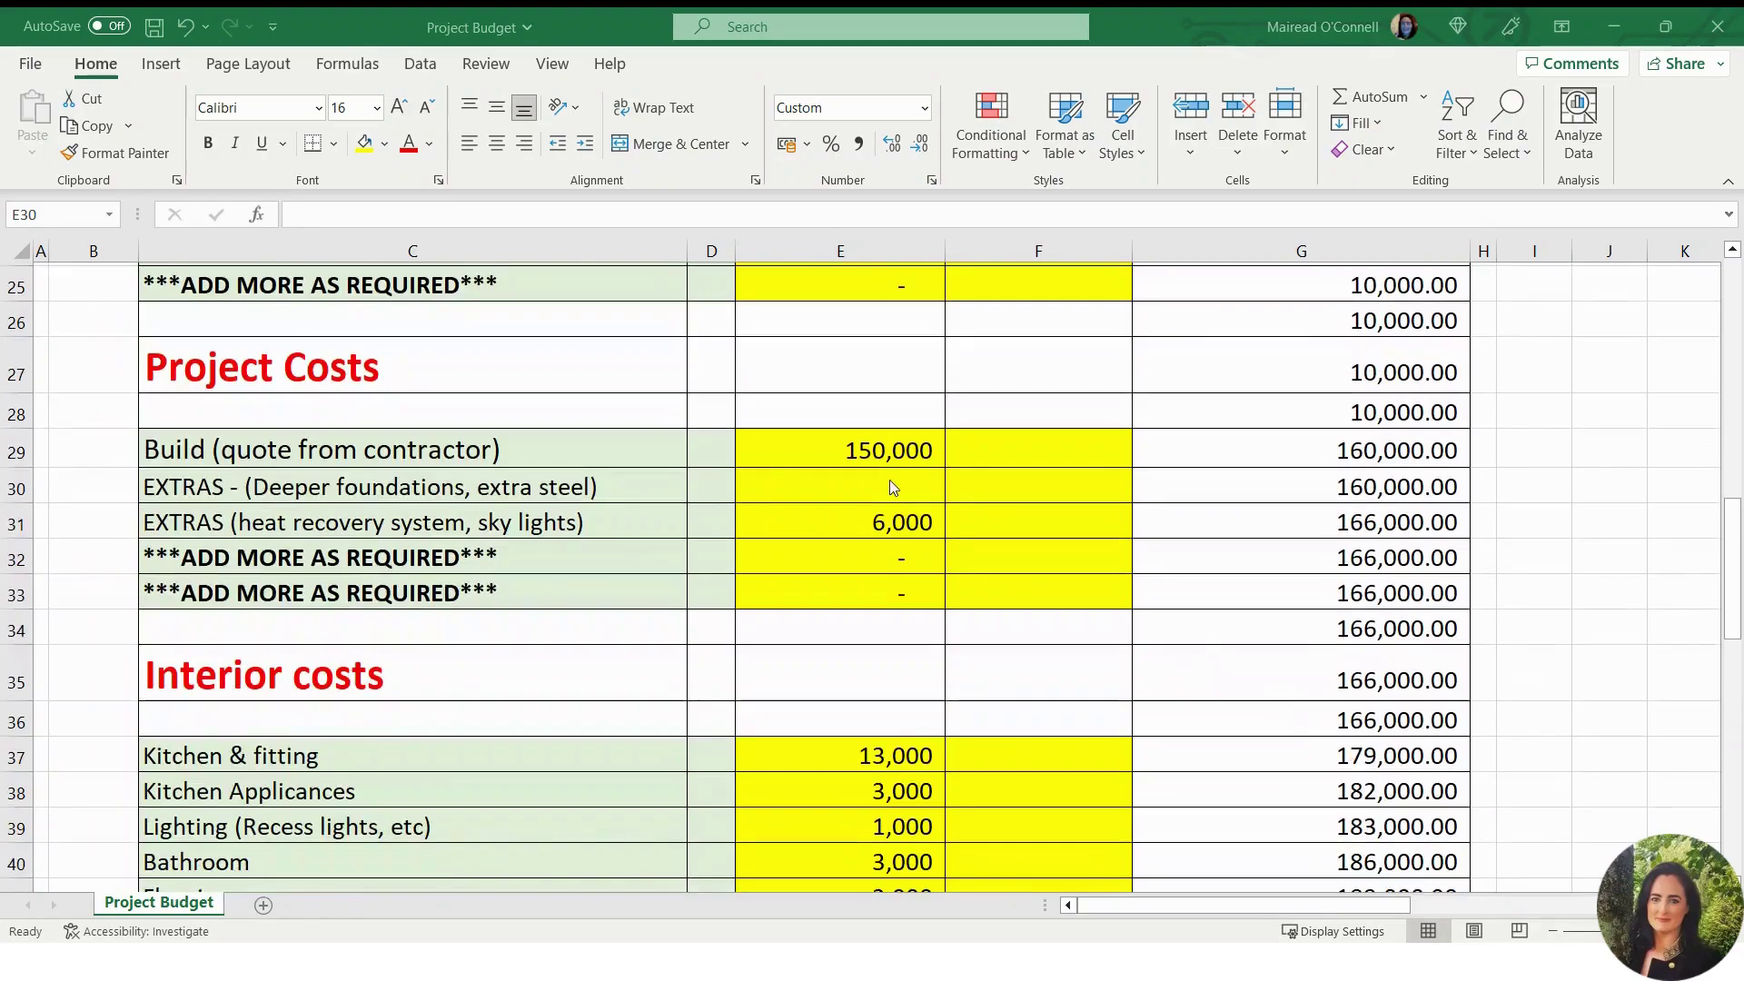
click(893, 487)
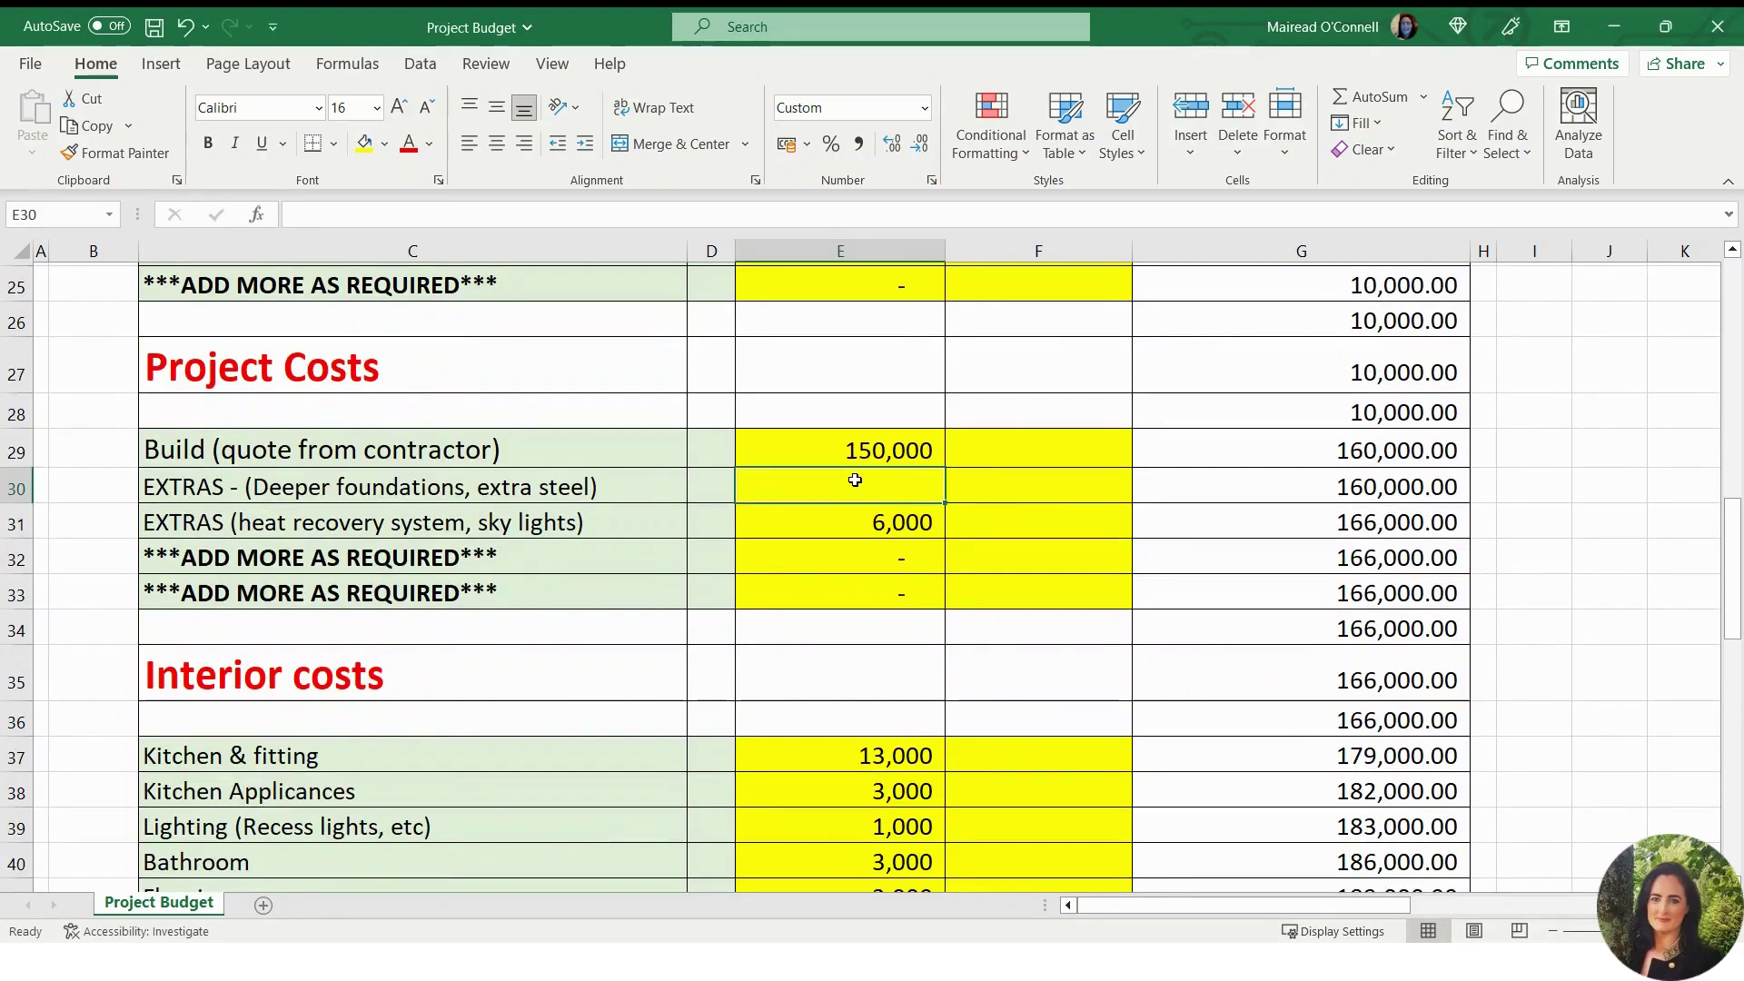
text(6000)
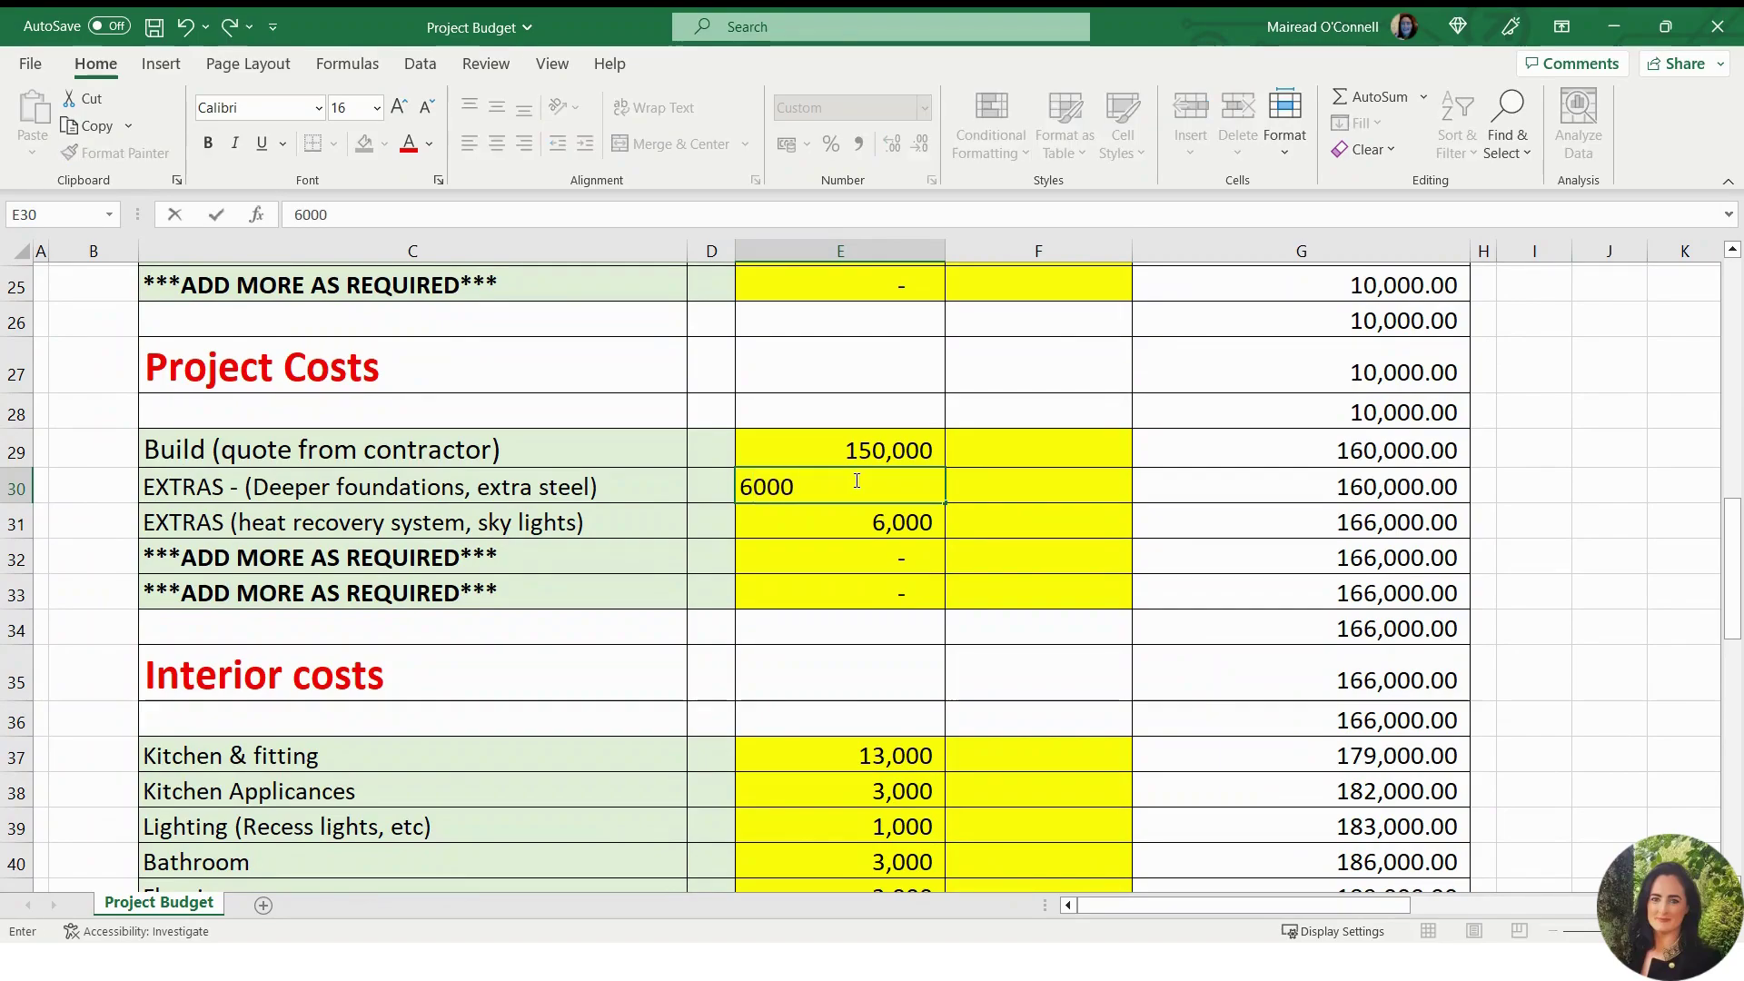
key(ctrl+Return)
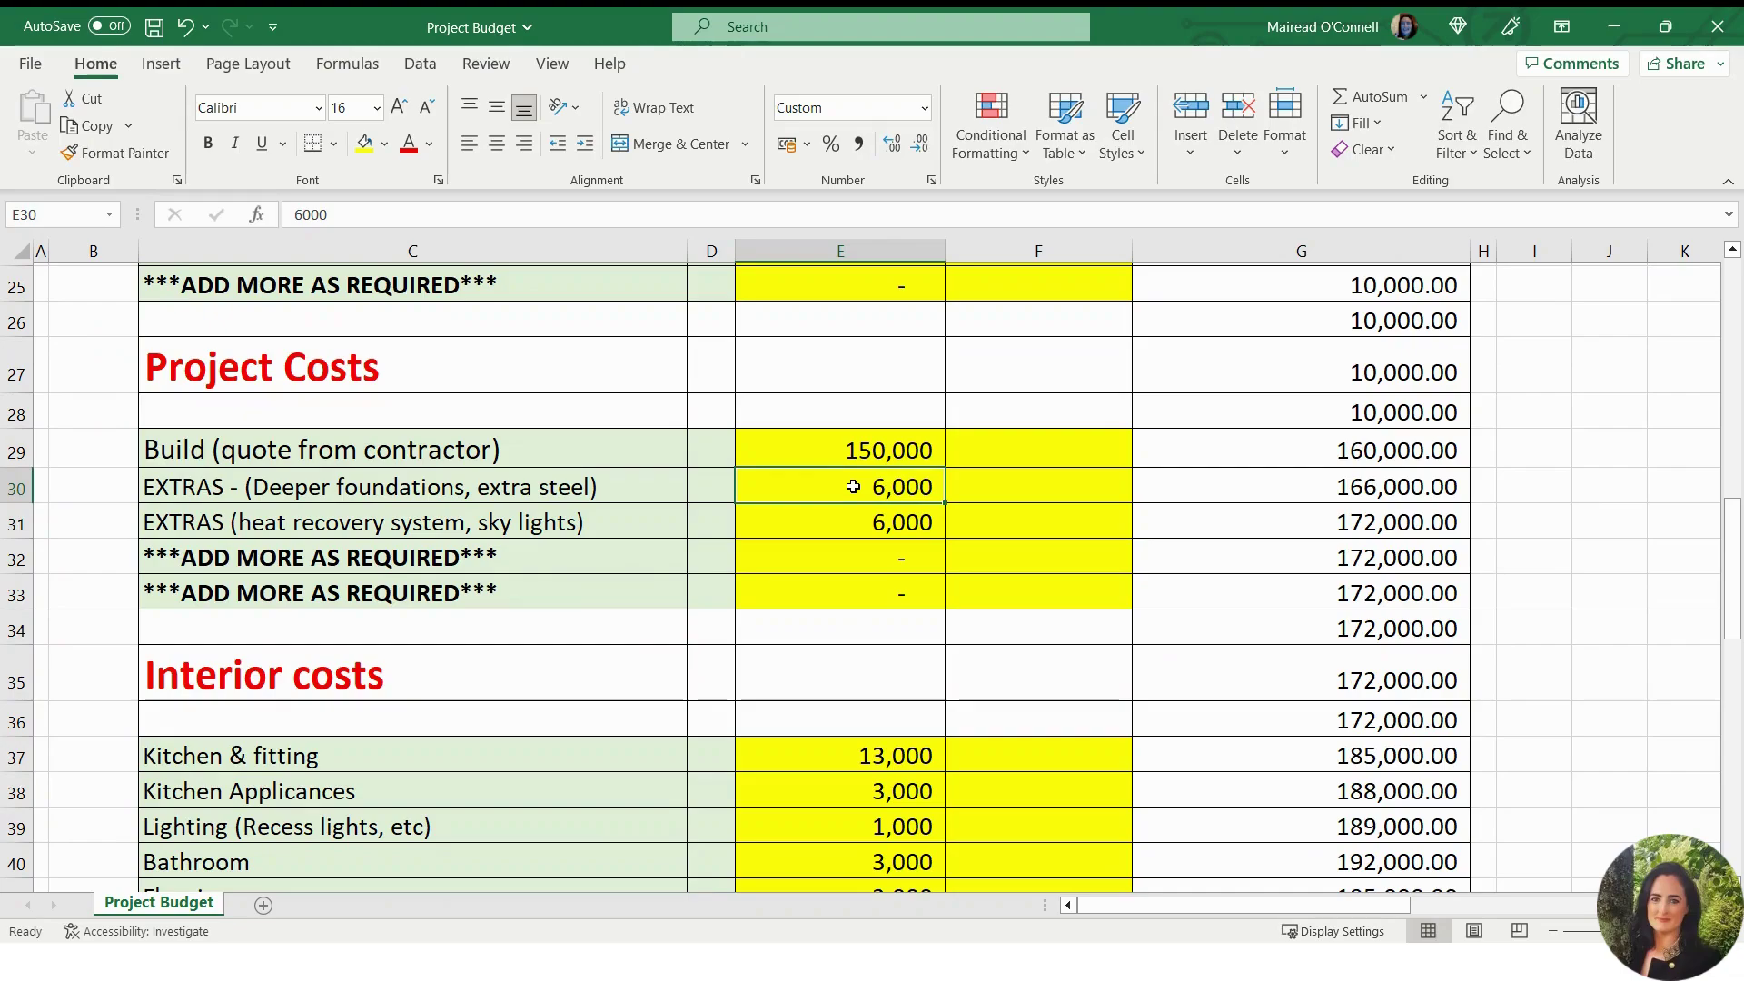
scroll(1062, 614, down, 5)
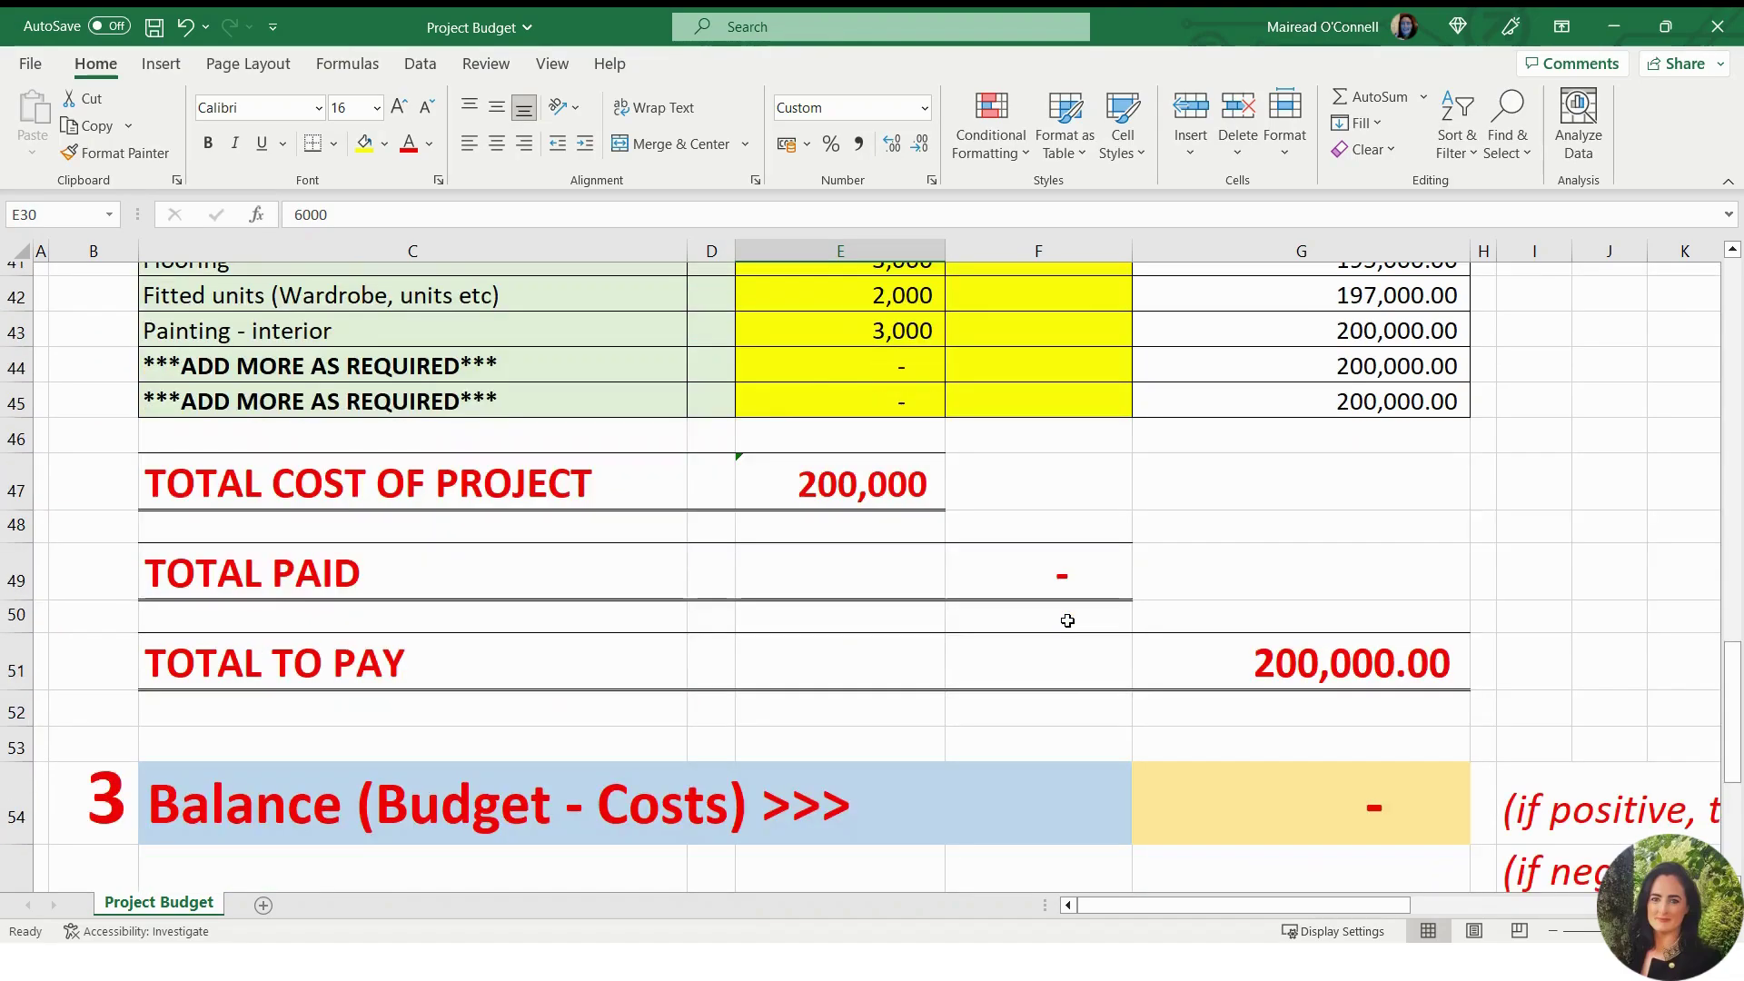
Clear the cost of EXTRAS (Deeper foundations, extra steel) in E30 and check the Balance (Budget - Costs) row with its explanatory notes.
scroll(1067, 620, down, 2)
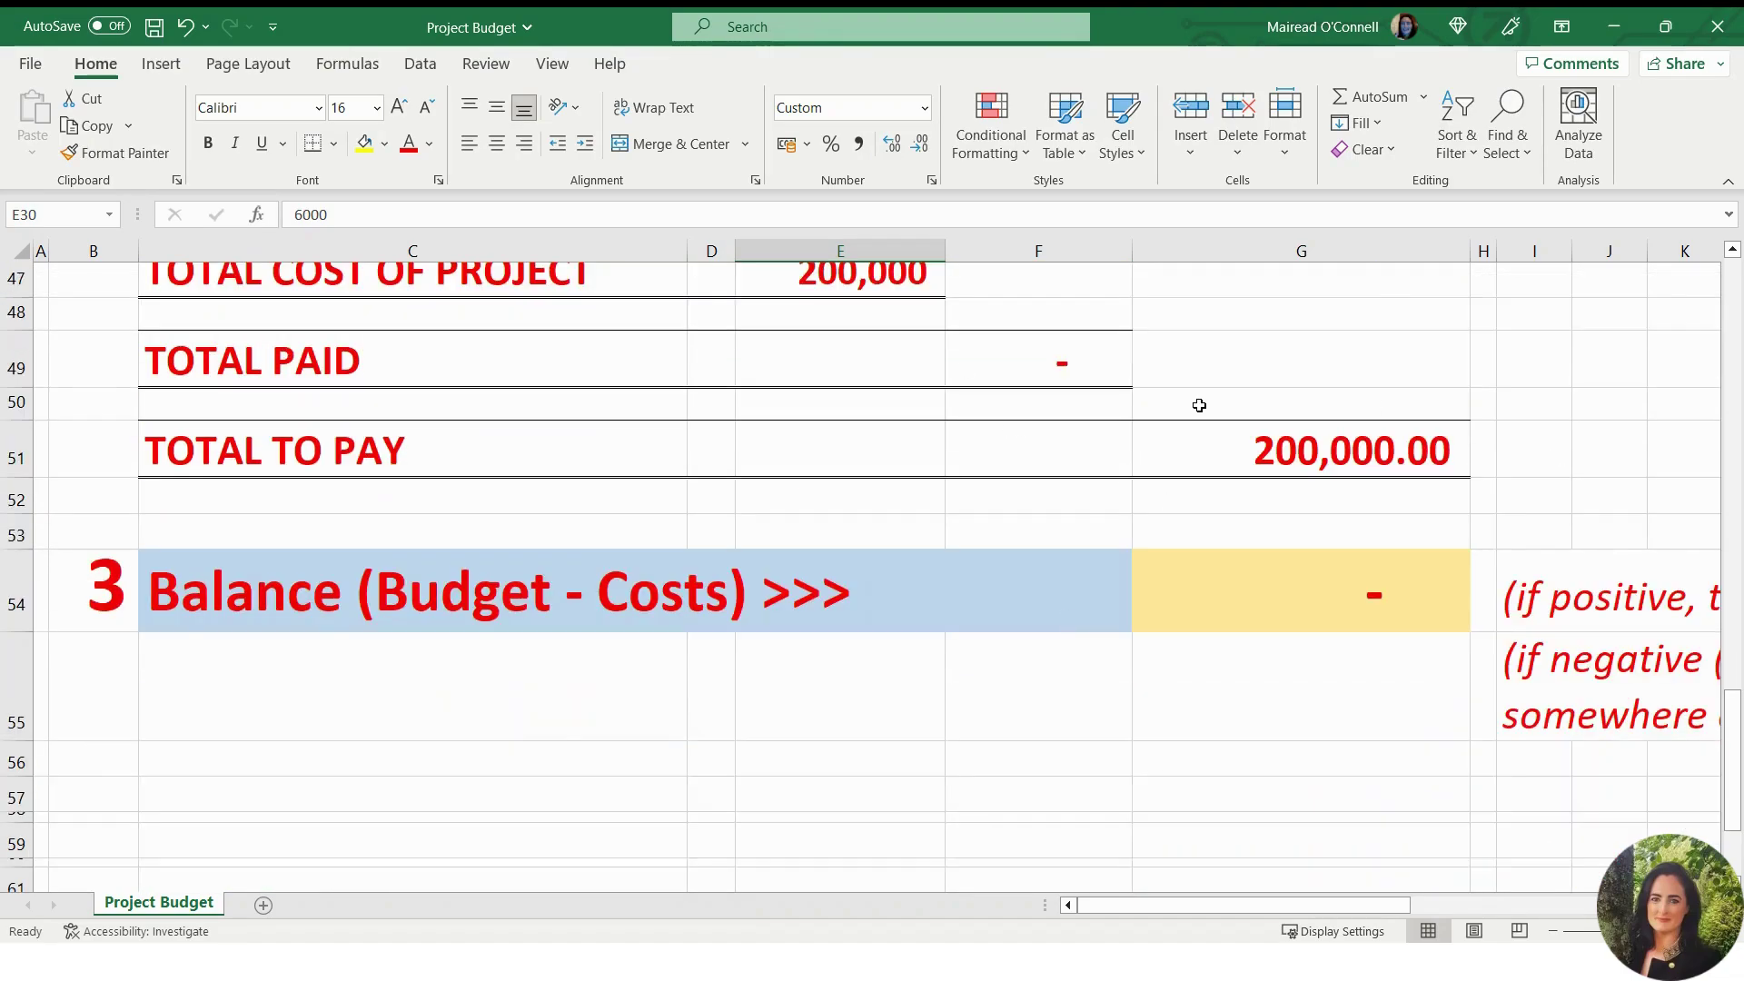
scroll(1198, 405, up, 8)
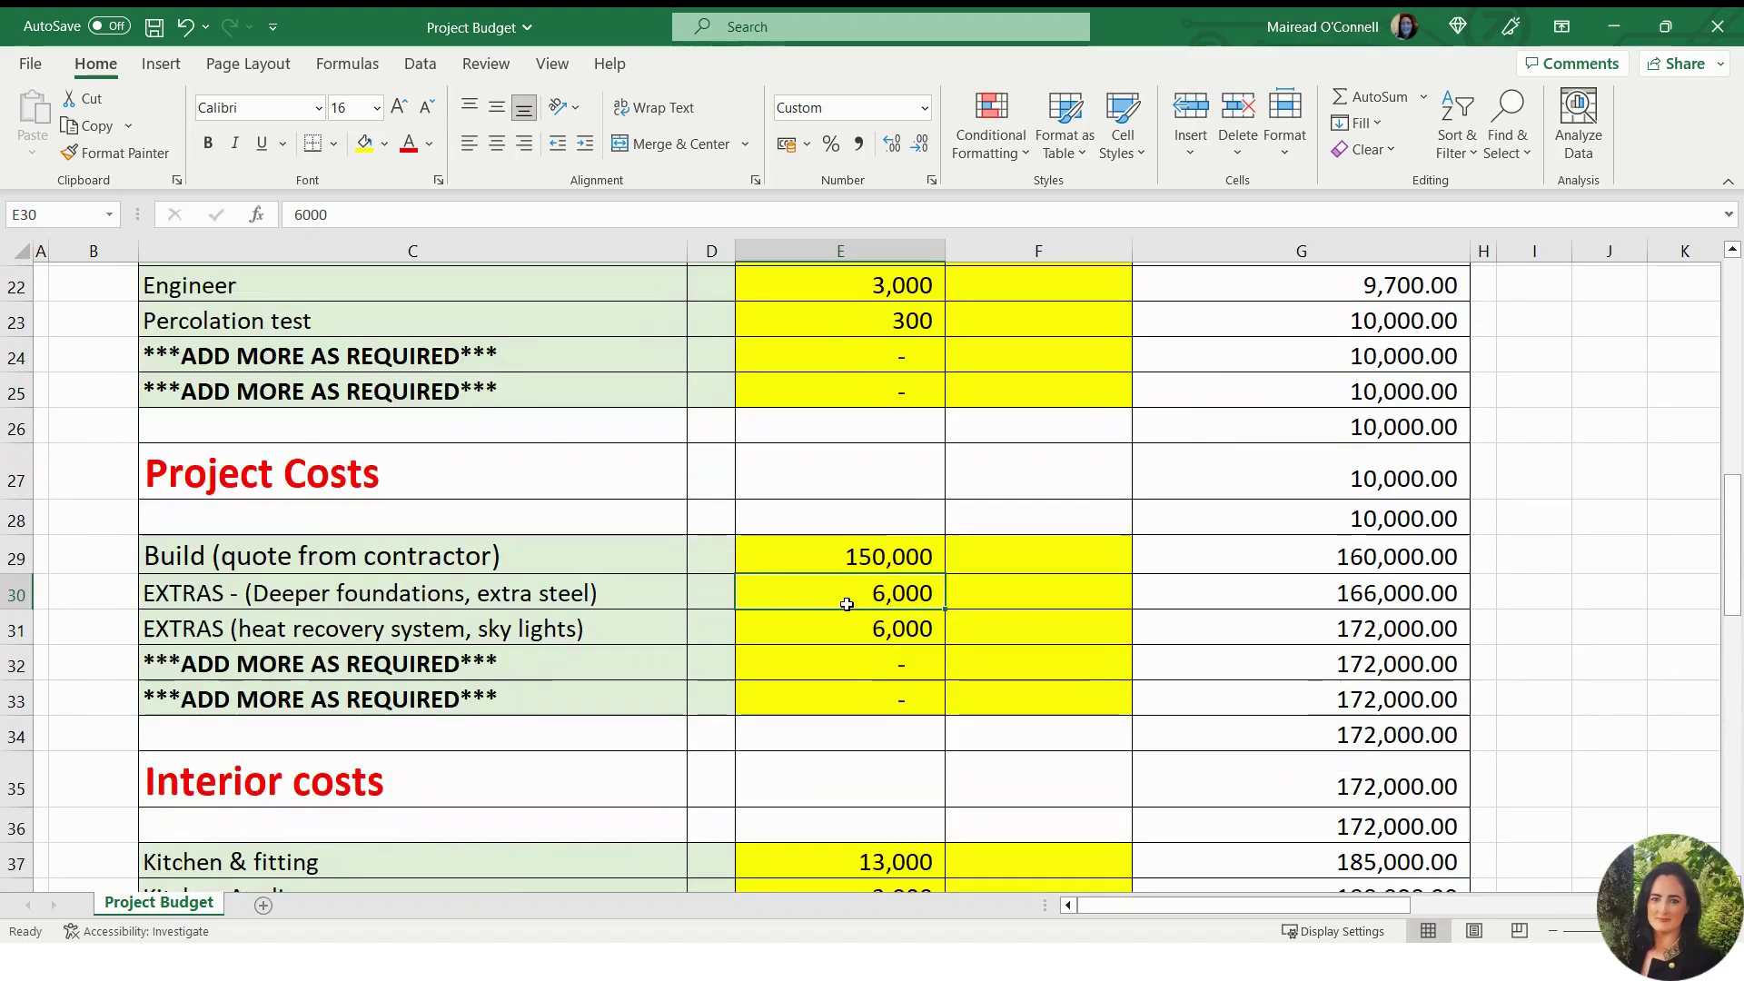
key(Delete)
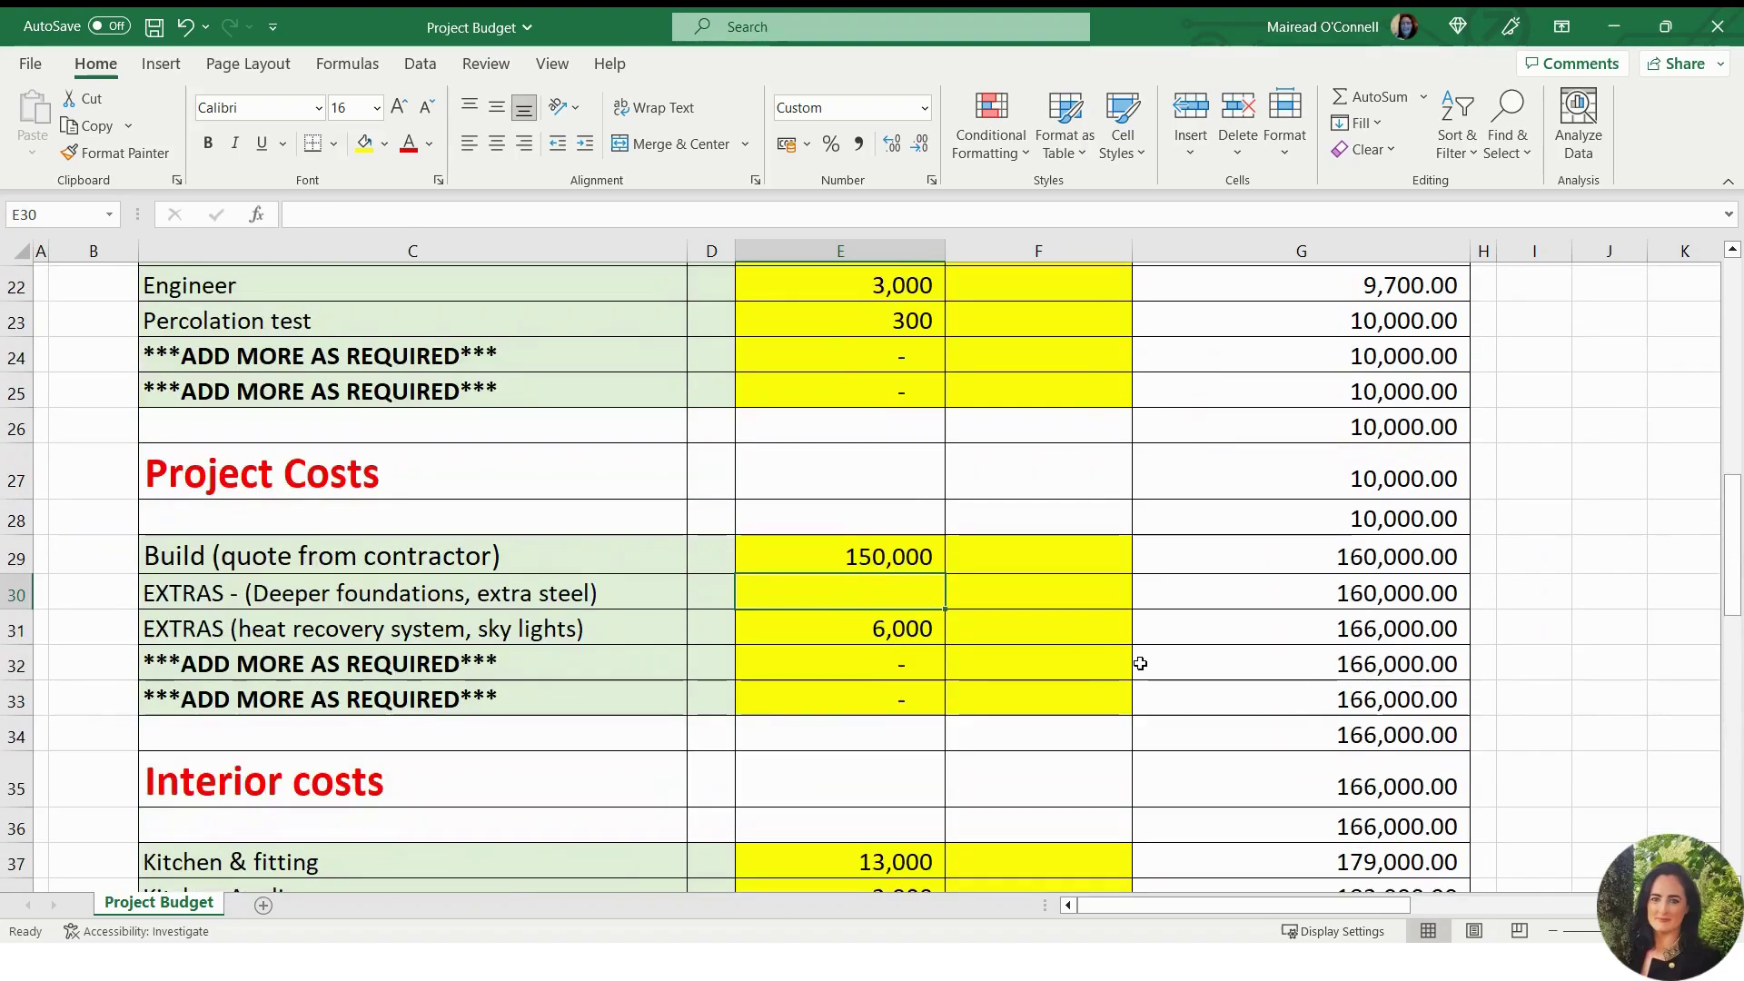
scroll(1140, 663, down, 8)
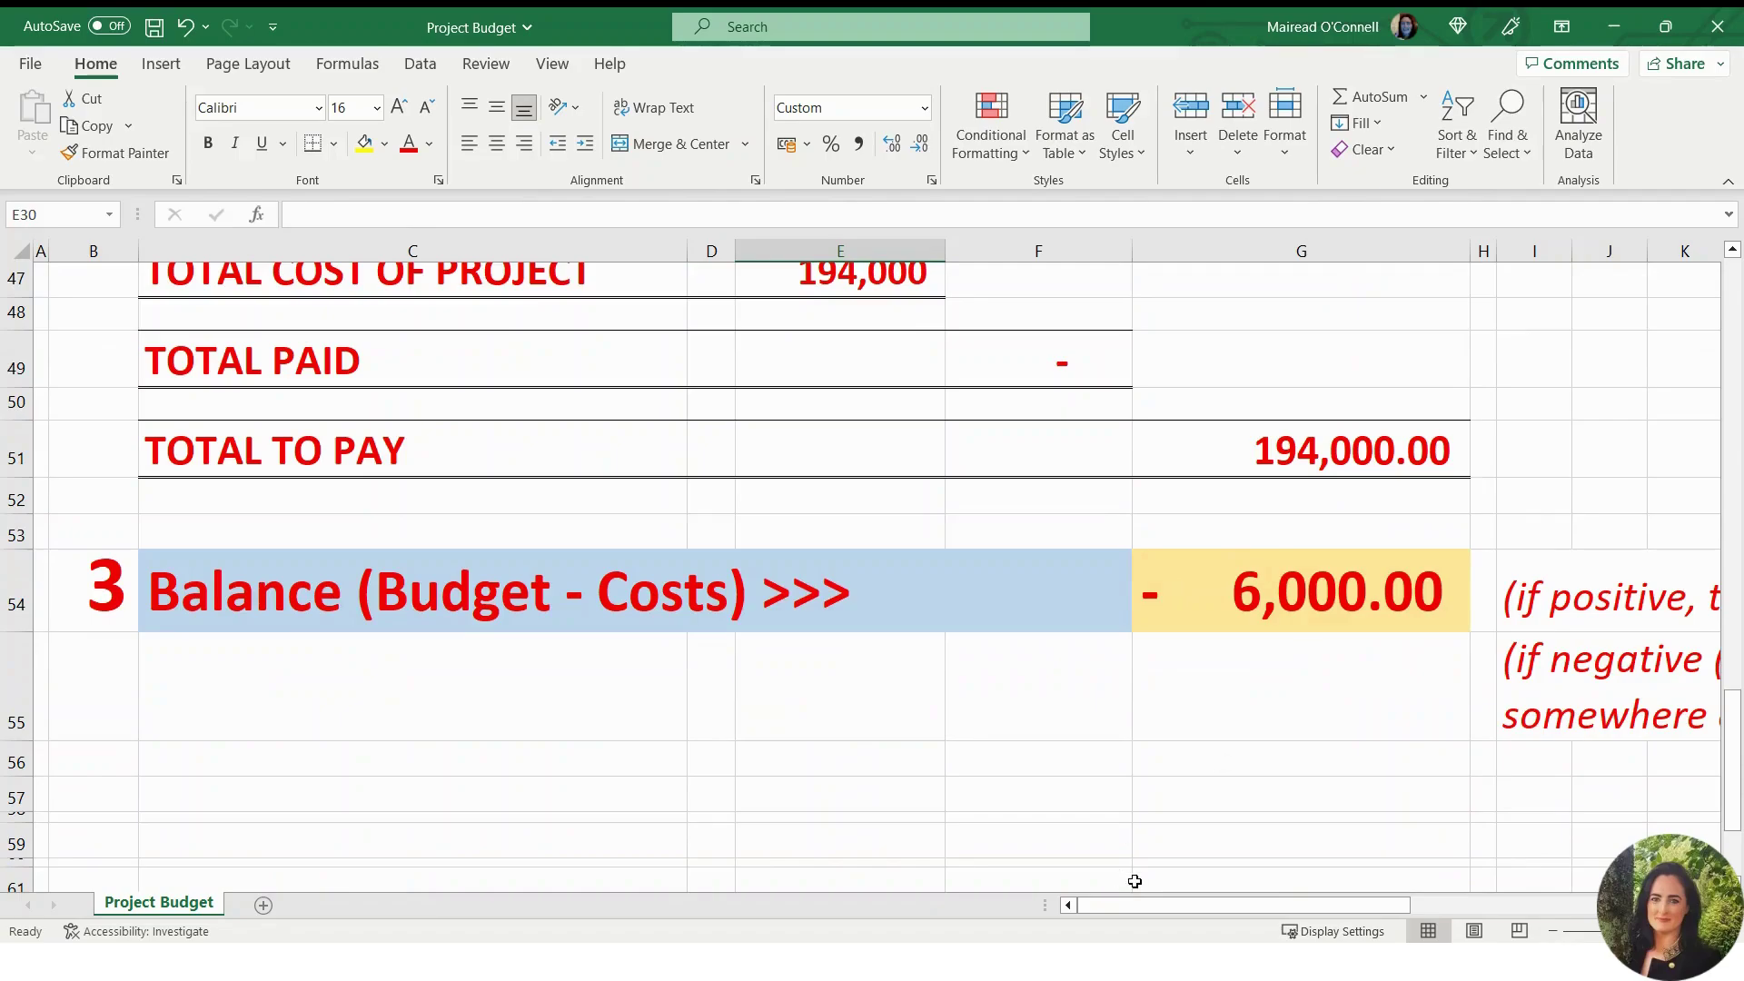
drag(1135, 905, 1348, 904)
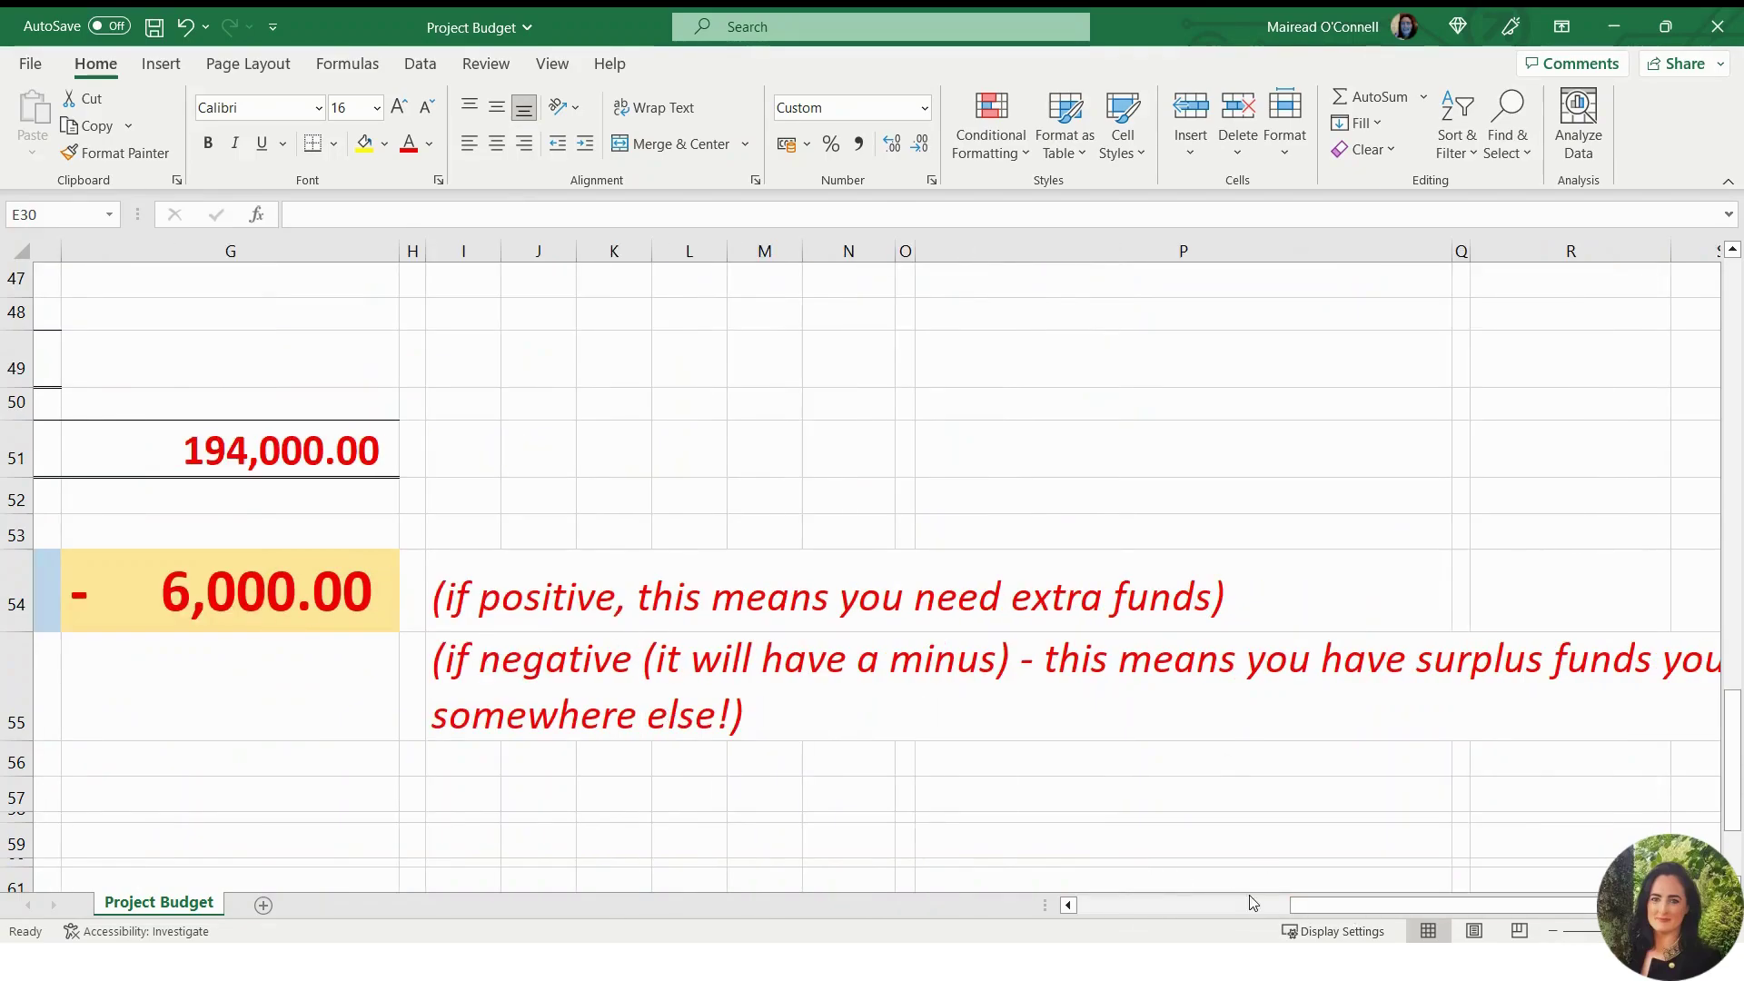
drag(1288, 907, 1070, 903)
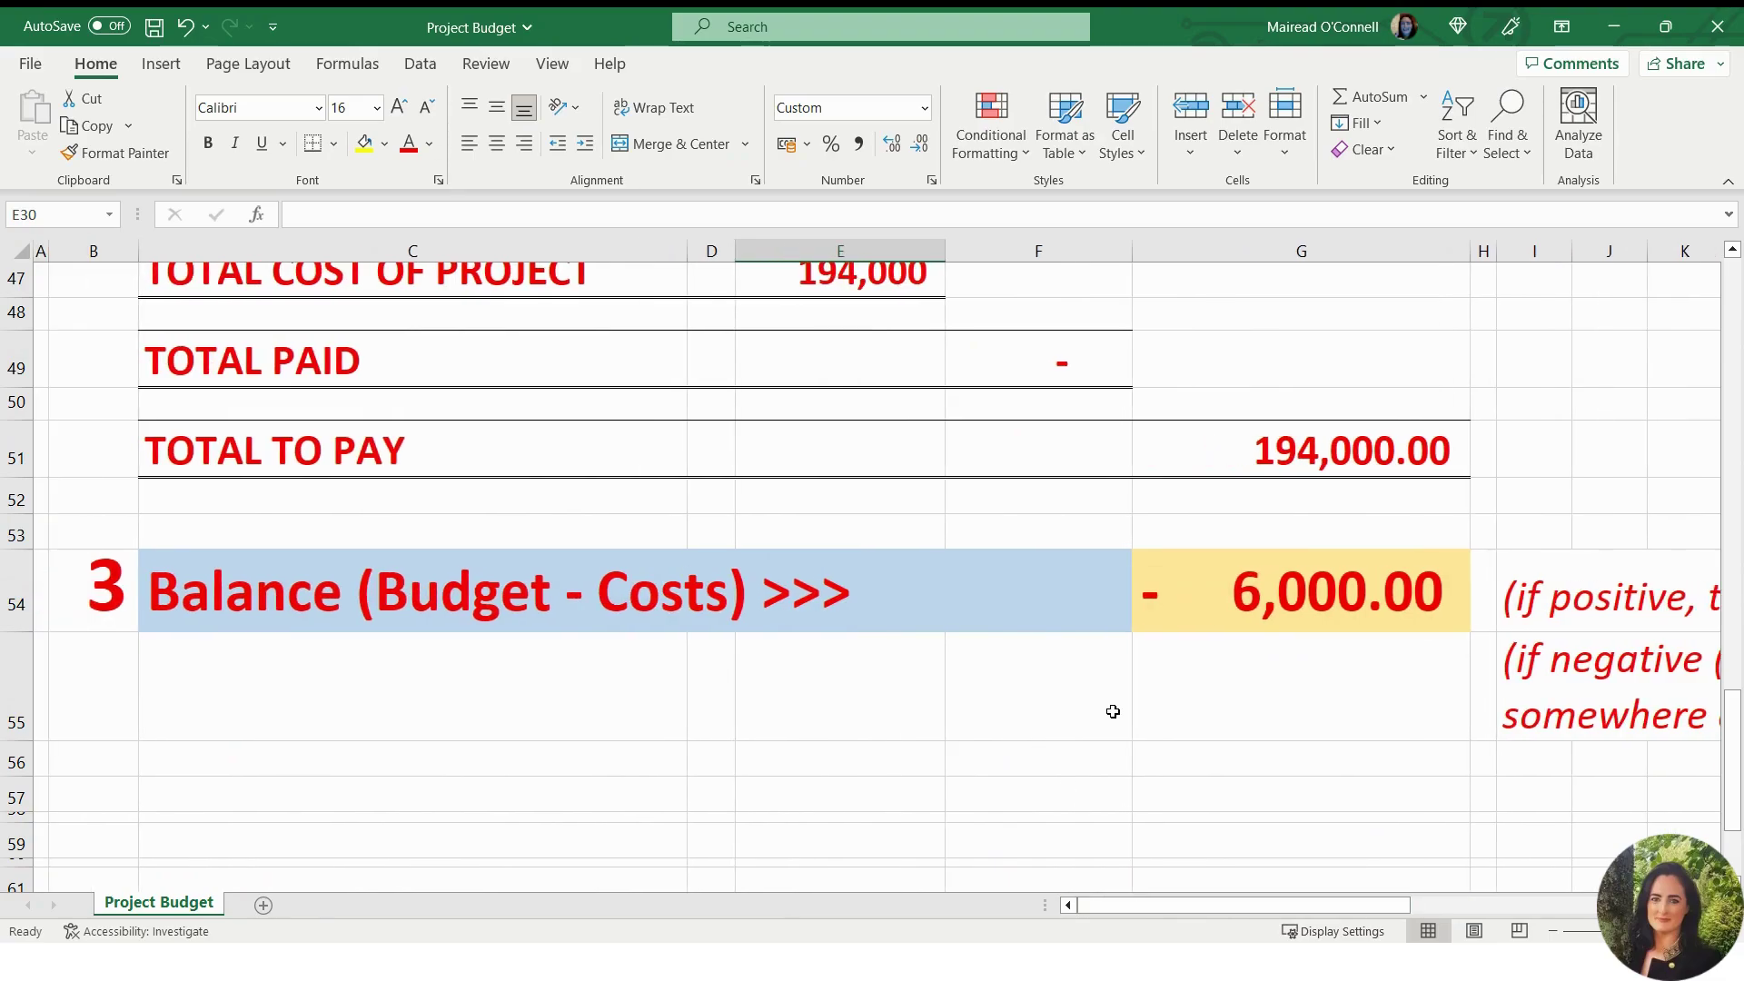
Copy the 6,000 cost of EXTRAS (heat recovery system, sky lights) from E31 into E30 for deeper foundations and extra steel.
scroll(1091, 773, up, 5)
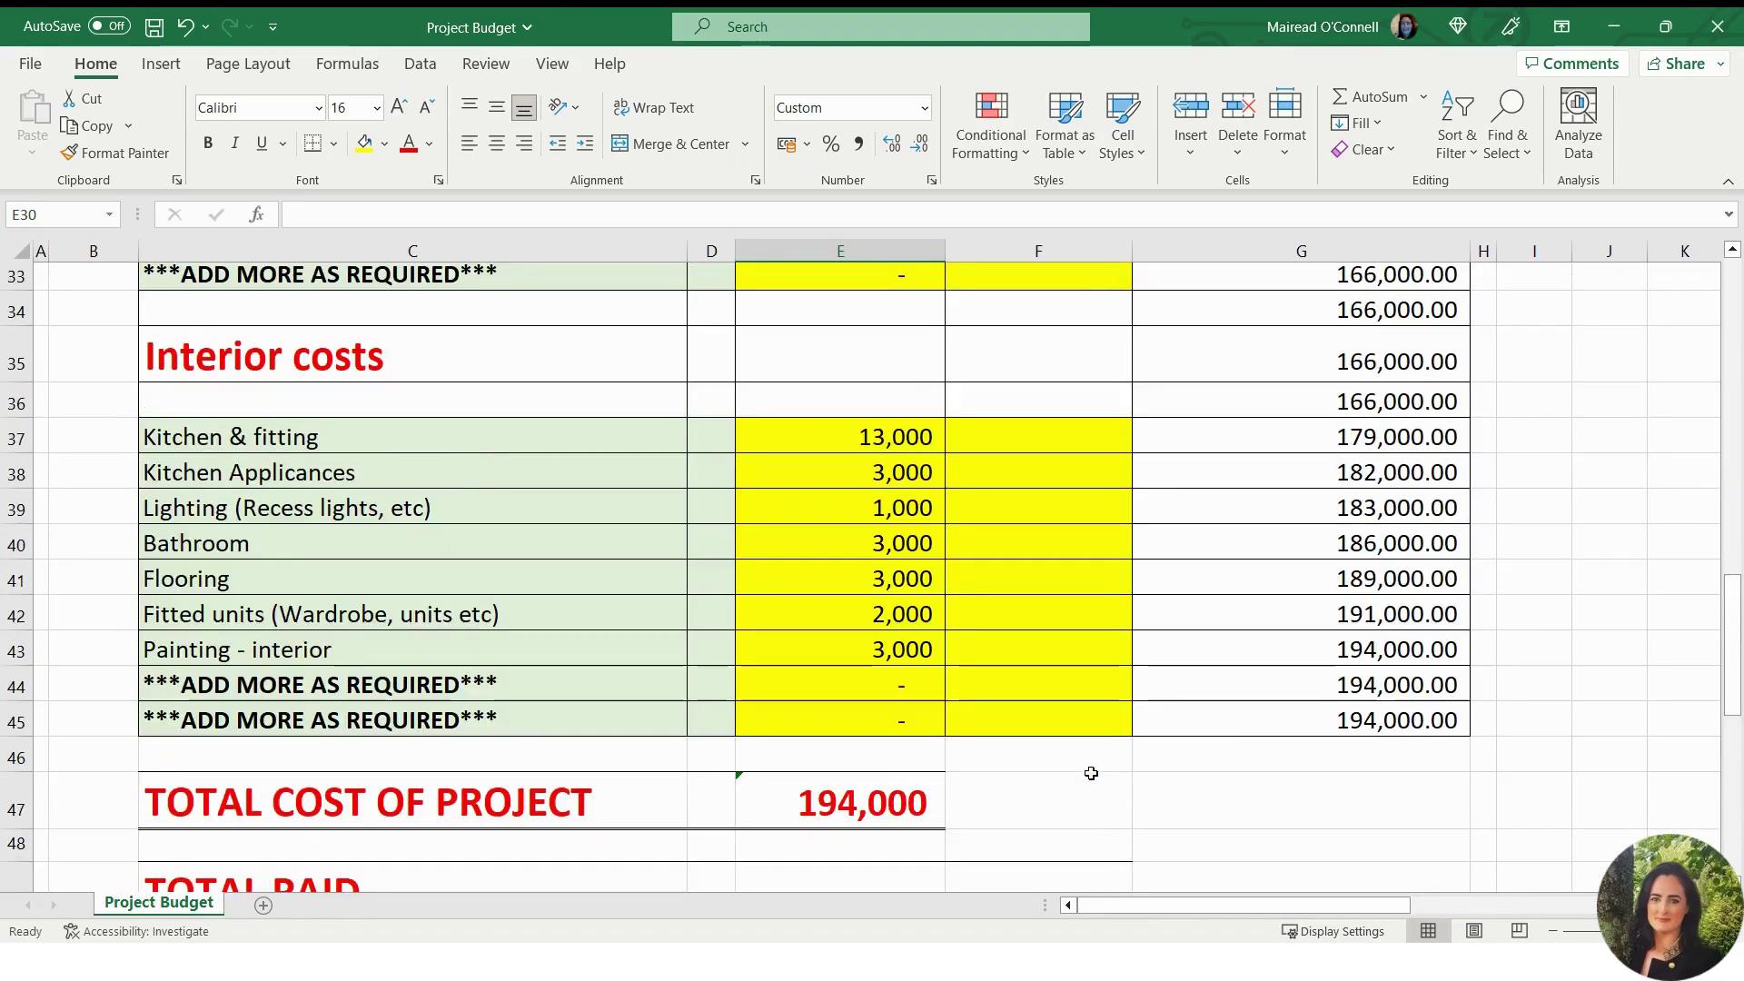
scroll(1091, 773, up, 2)
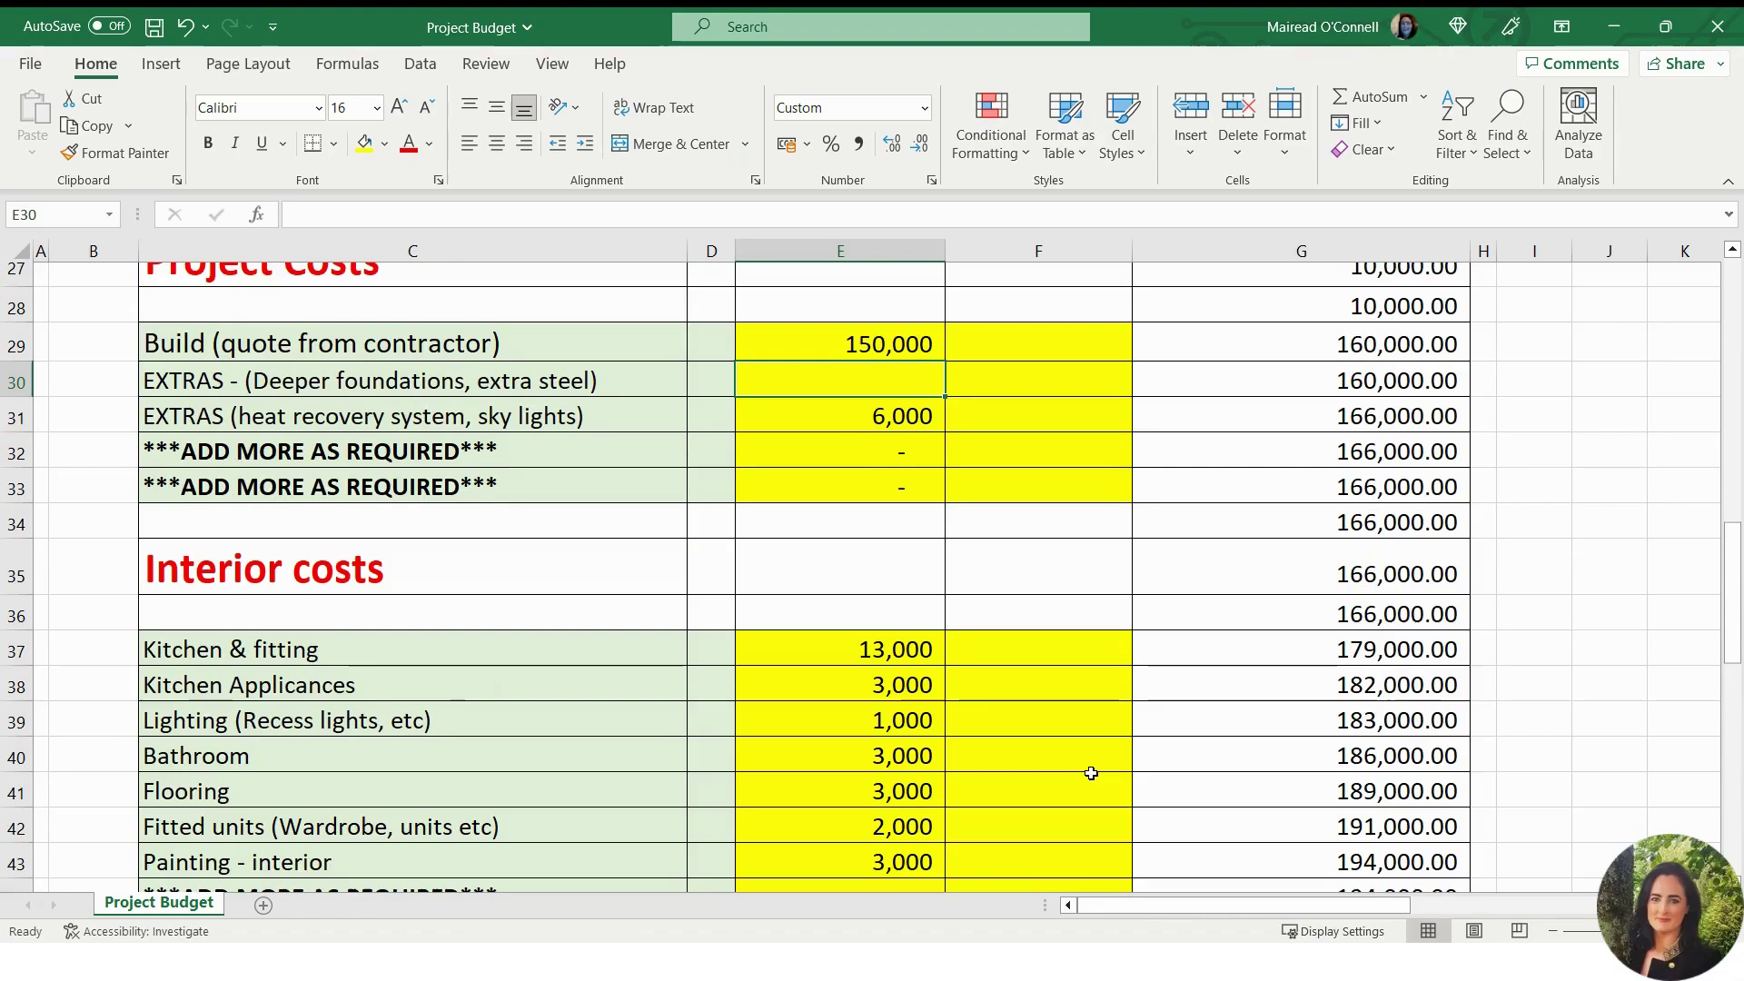
click(842, 411)
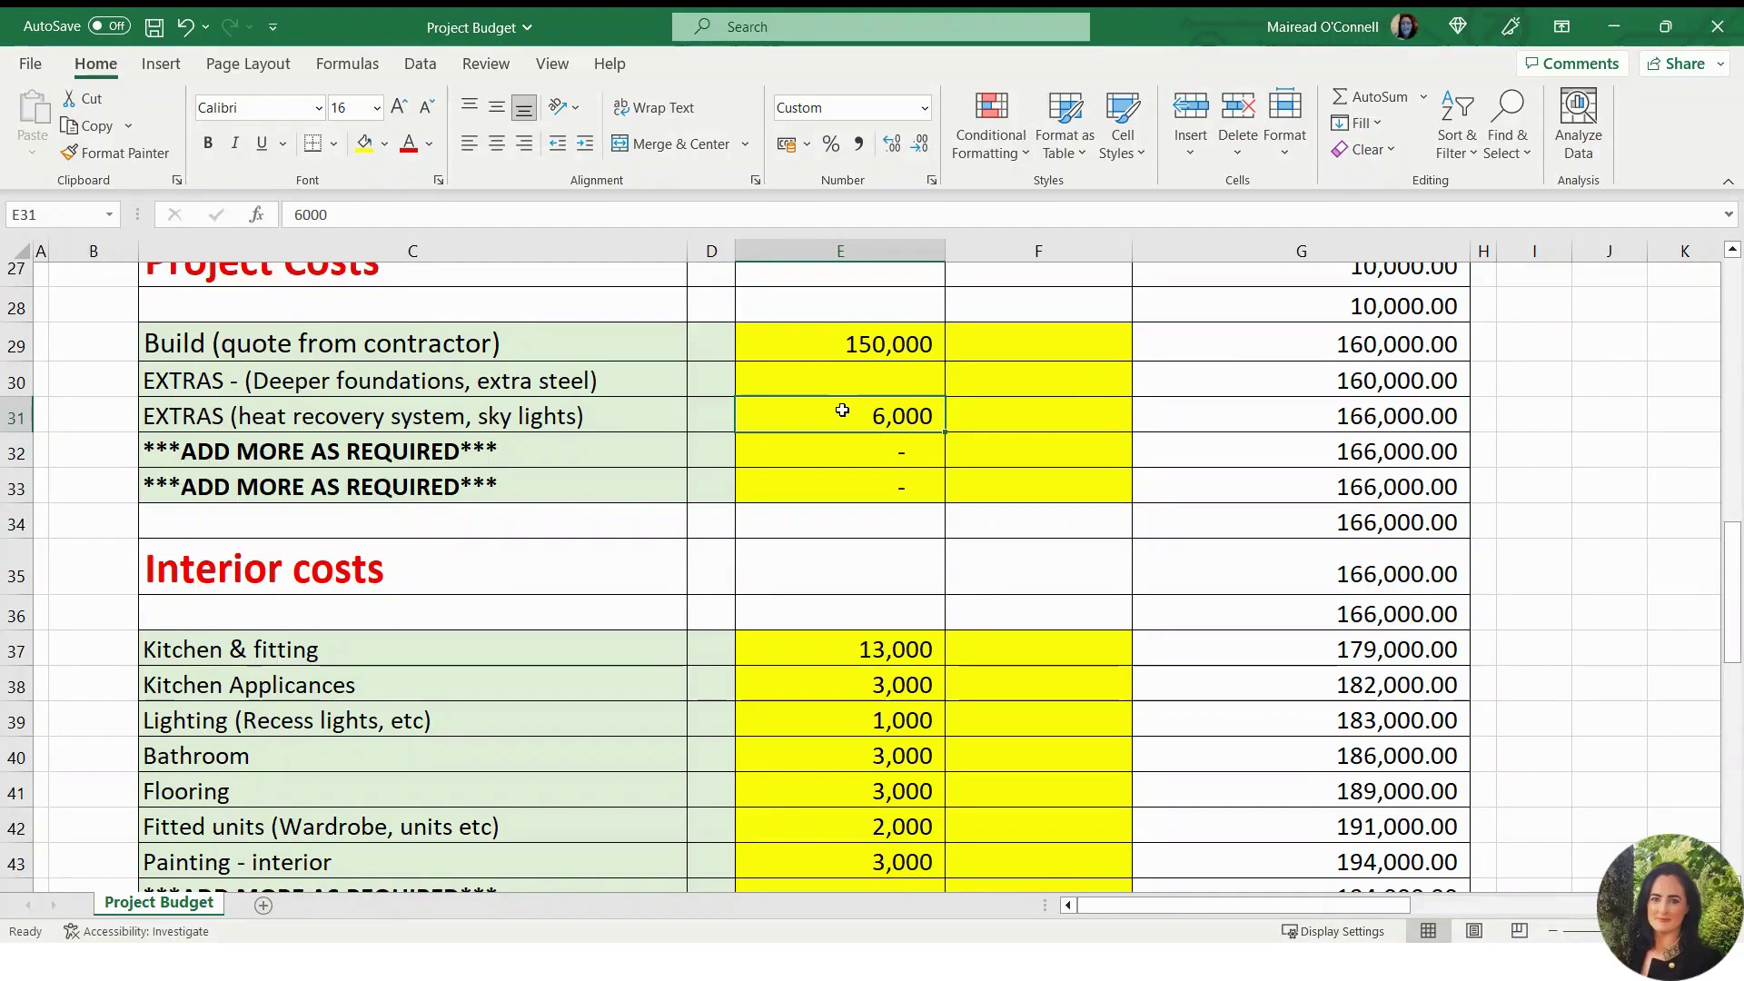
key(ctrl+c)
click(872, 374)
key(ctrl+v)
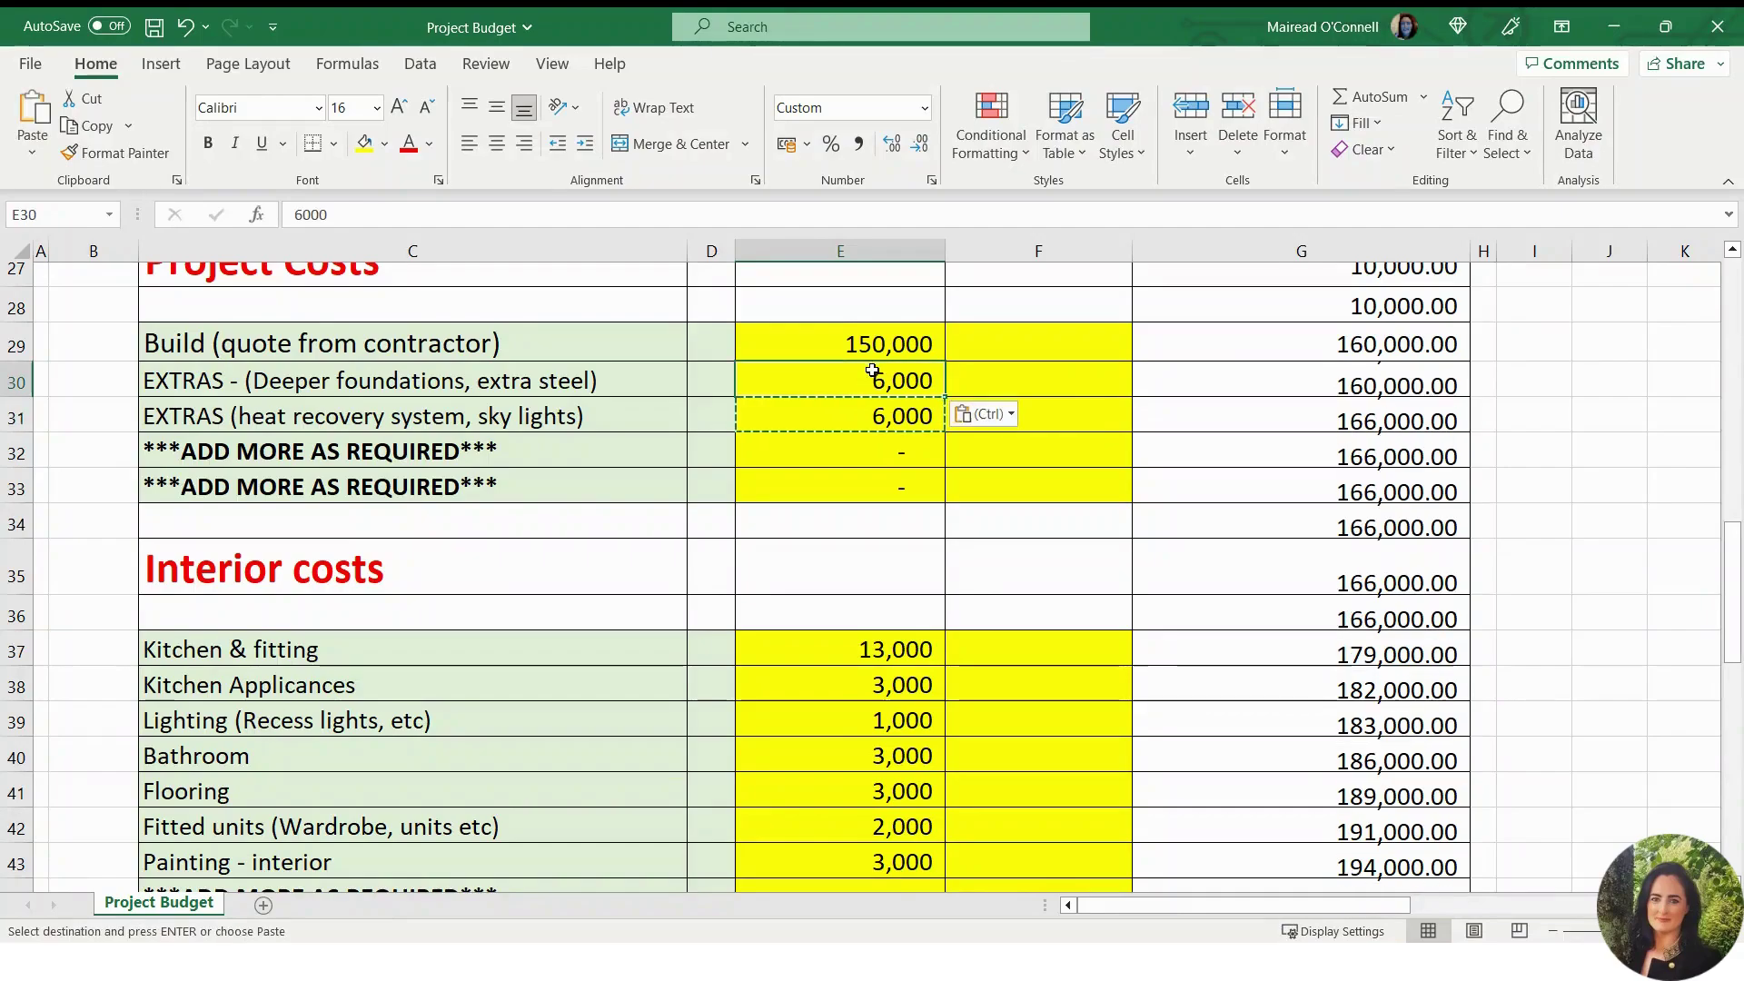
click(868, 417)
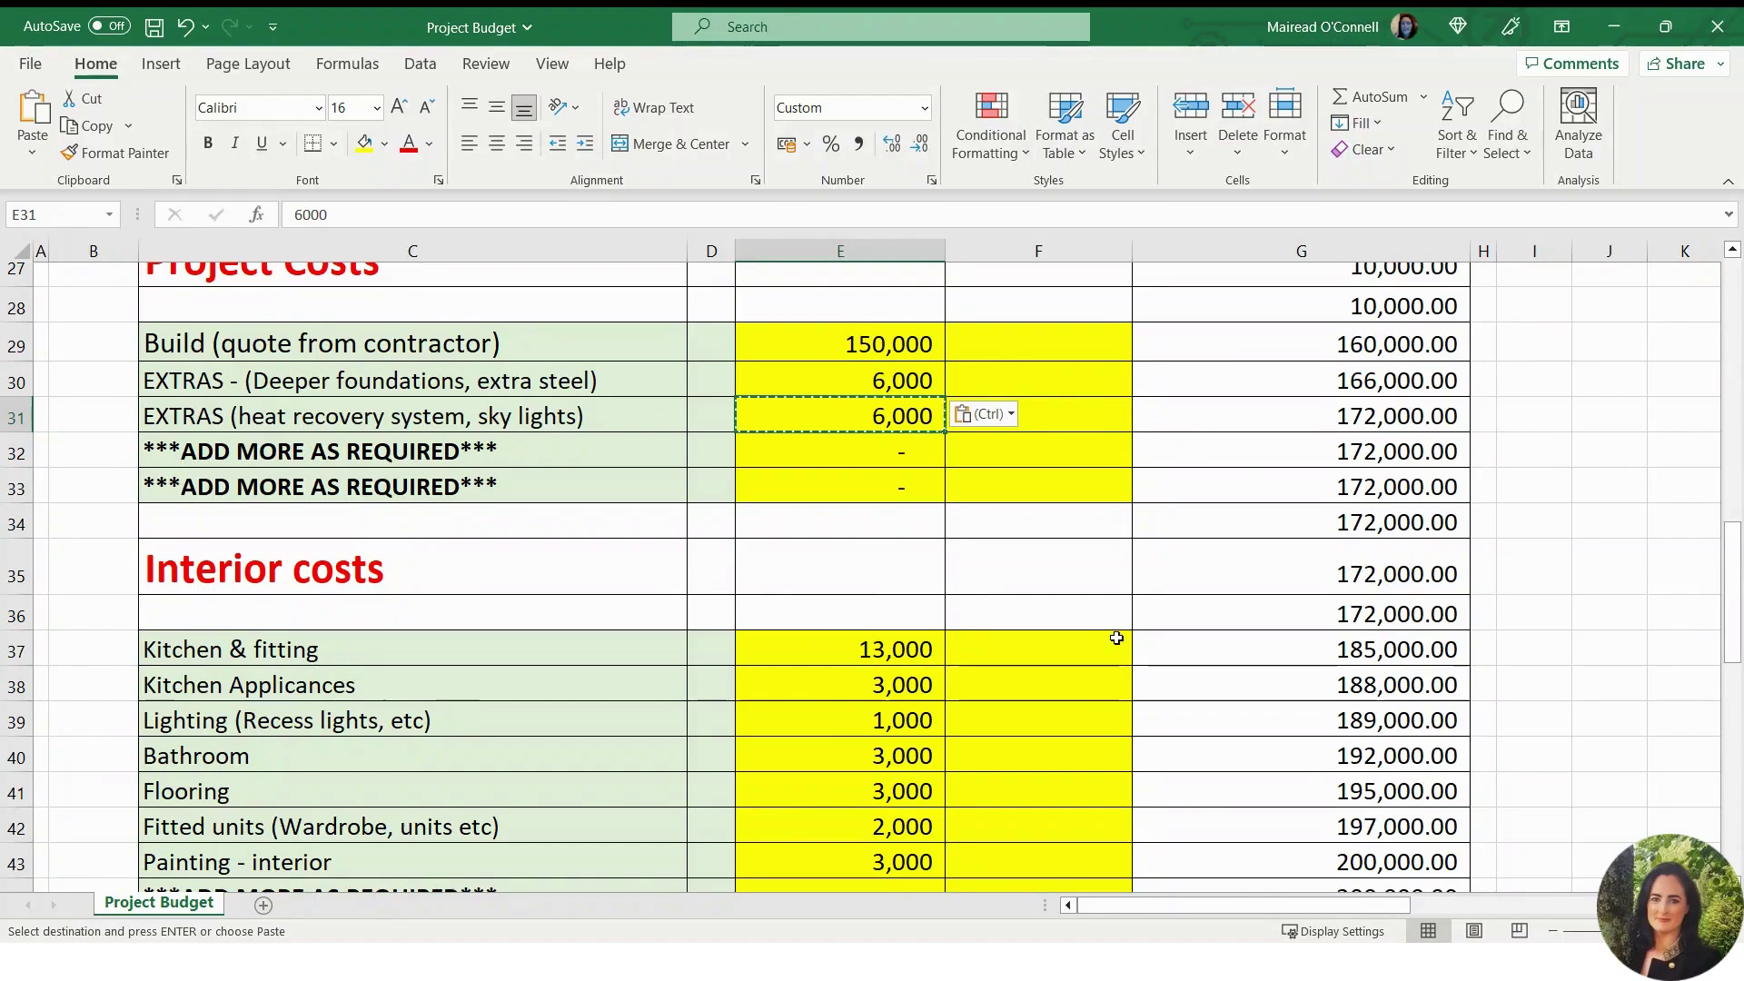
Review the whole budget sheet, from the project totals to the available funds, initial costs, project costs and interior costs.
scroll(1116, 637, down, 1)
scroll(1116, 638, down, 4)
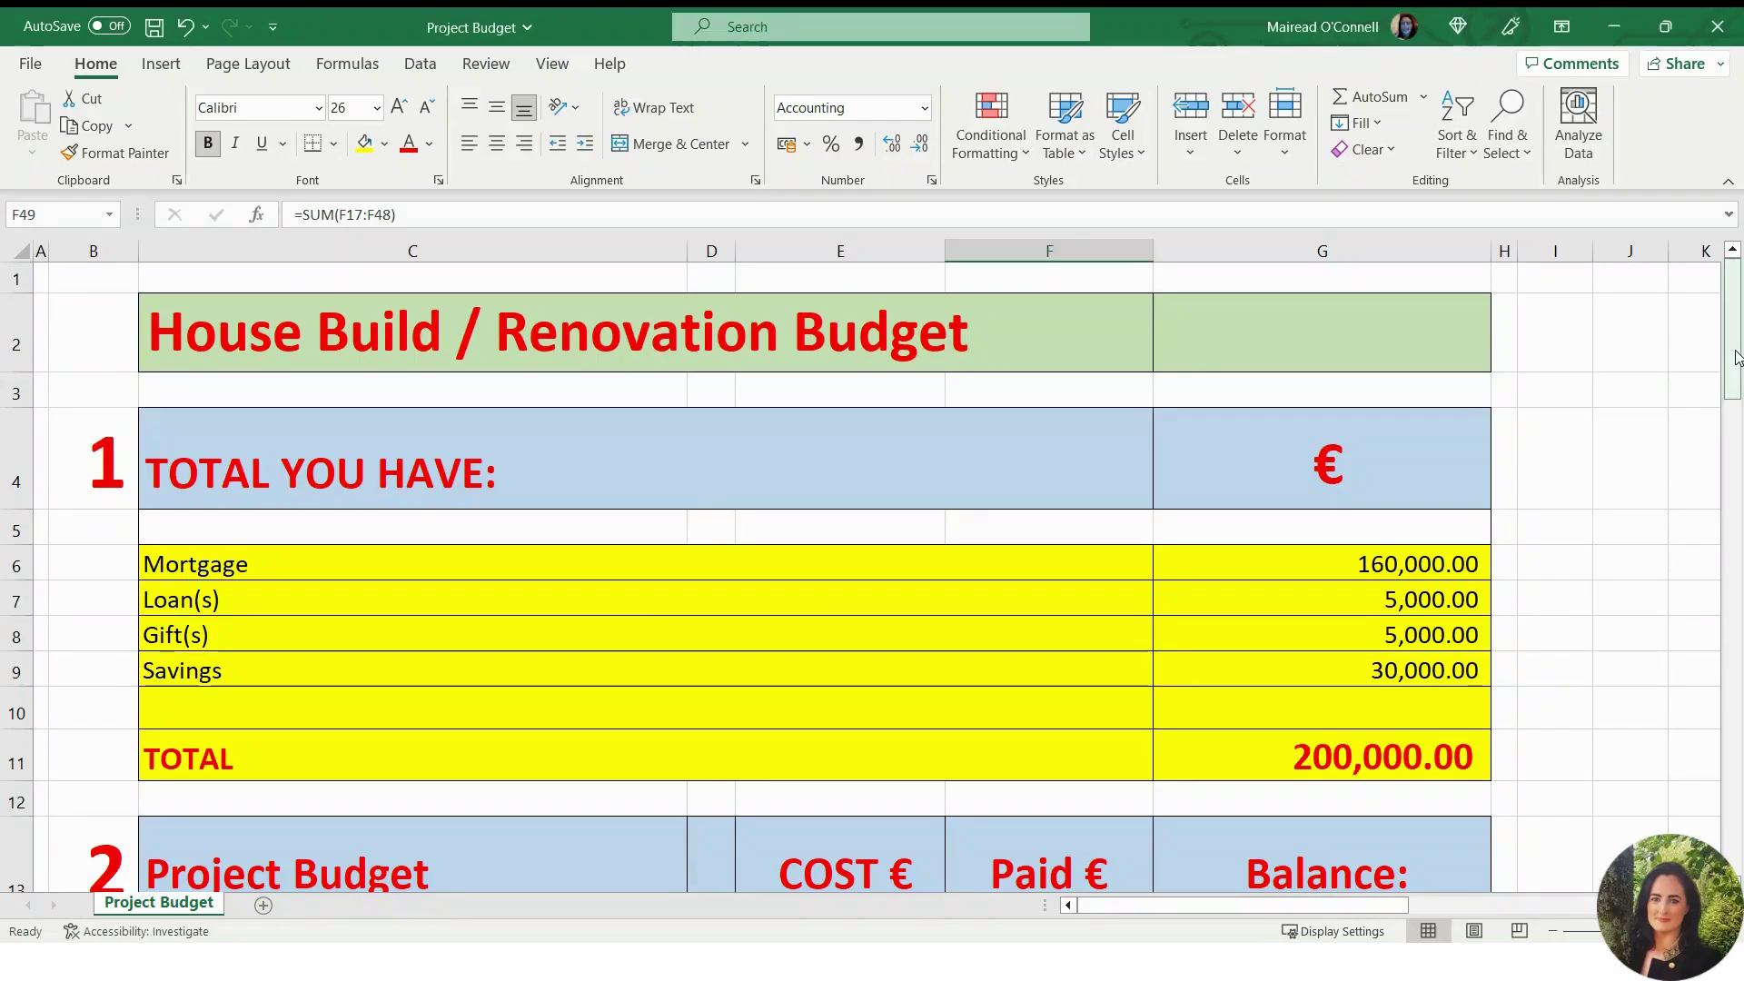
drag(1735, 375, 1736, 525)
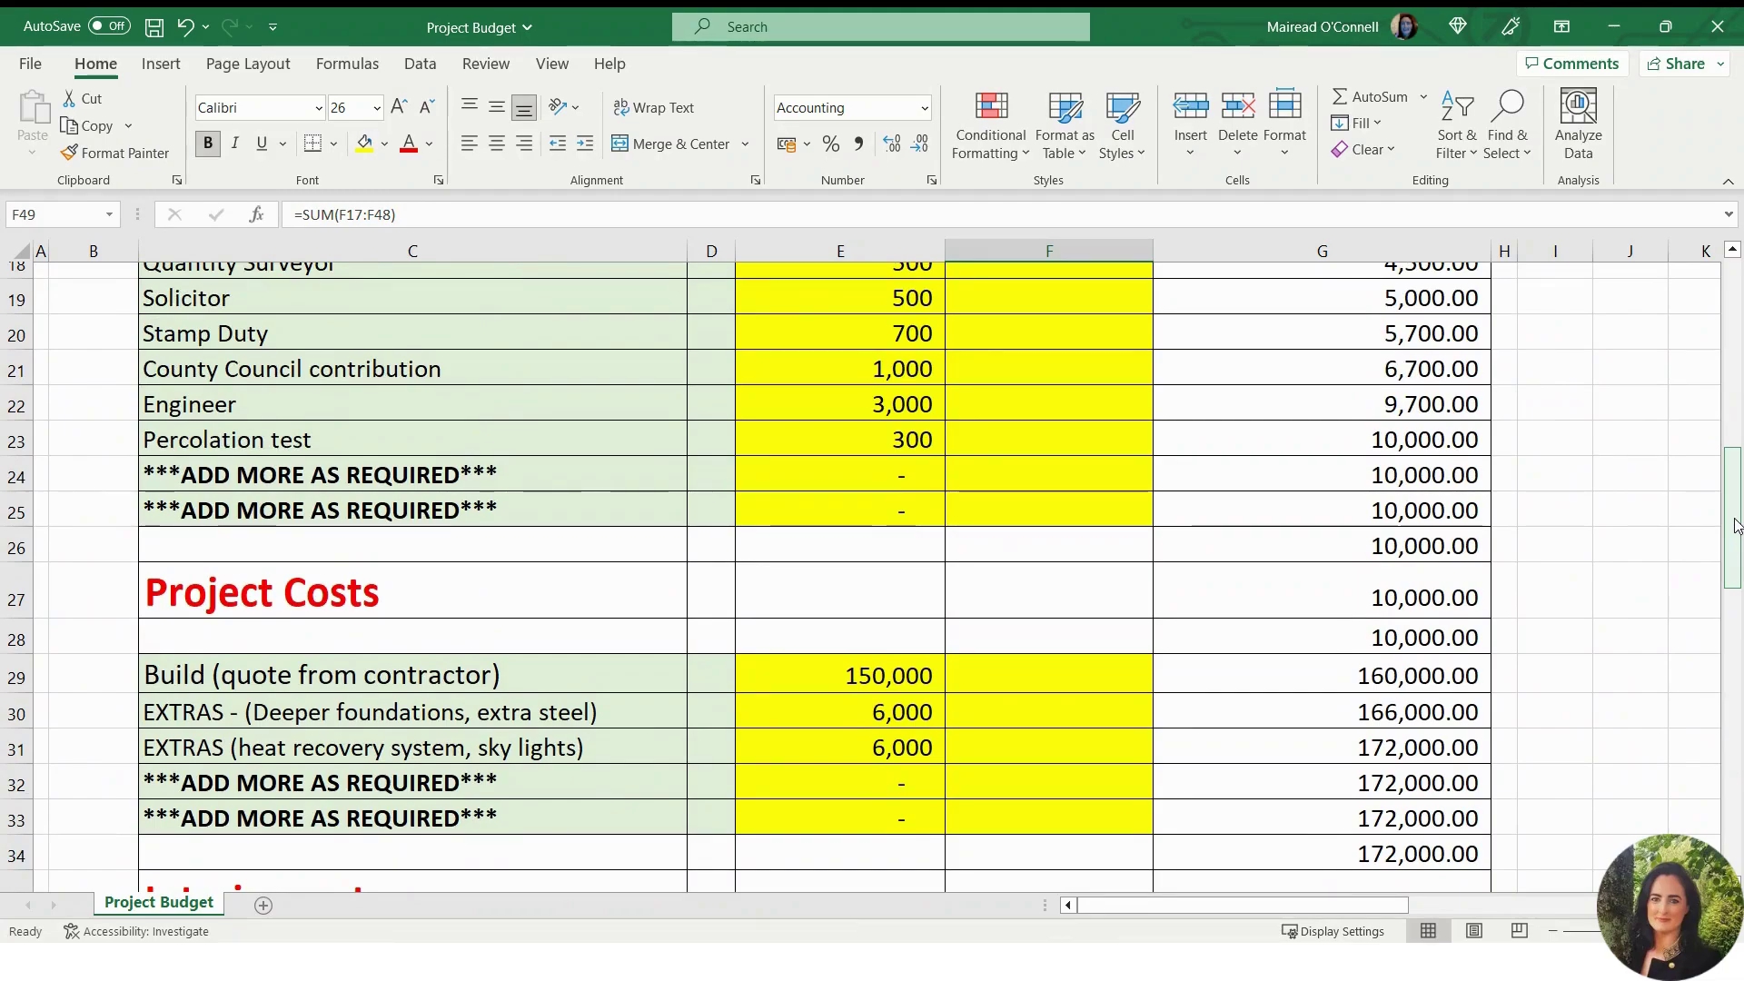
drag(1736, 525, 1738, 390)
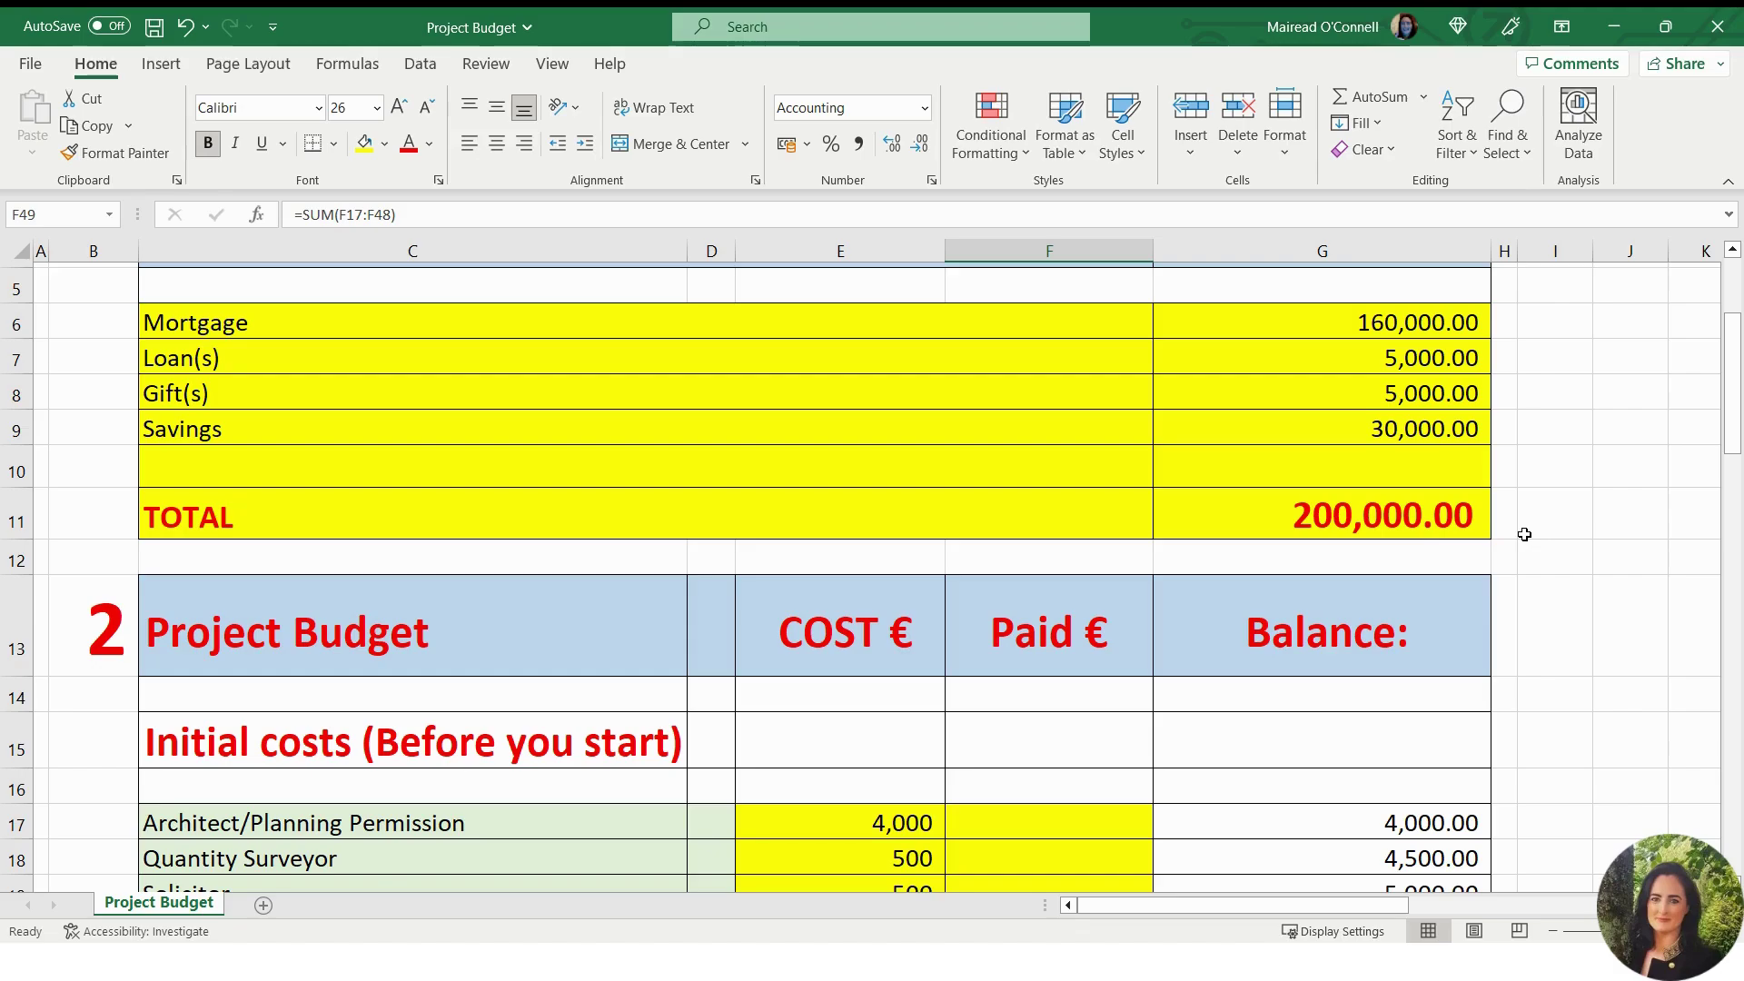
drag(1732, 443, 1730, 581)
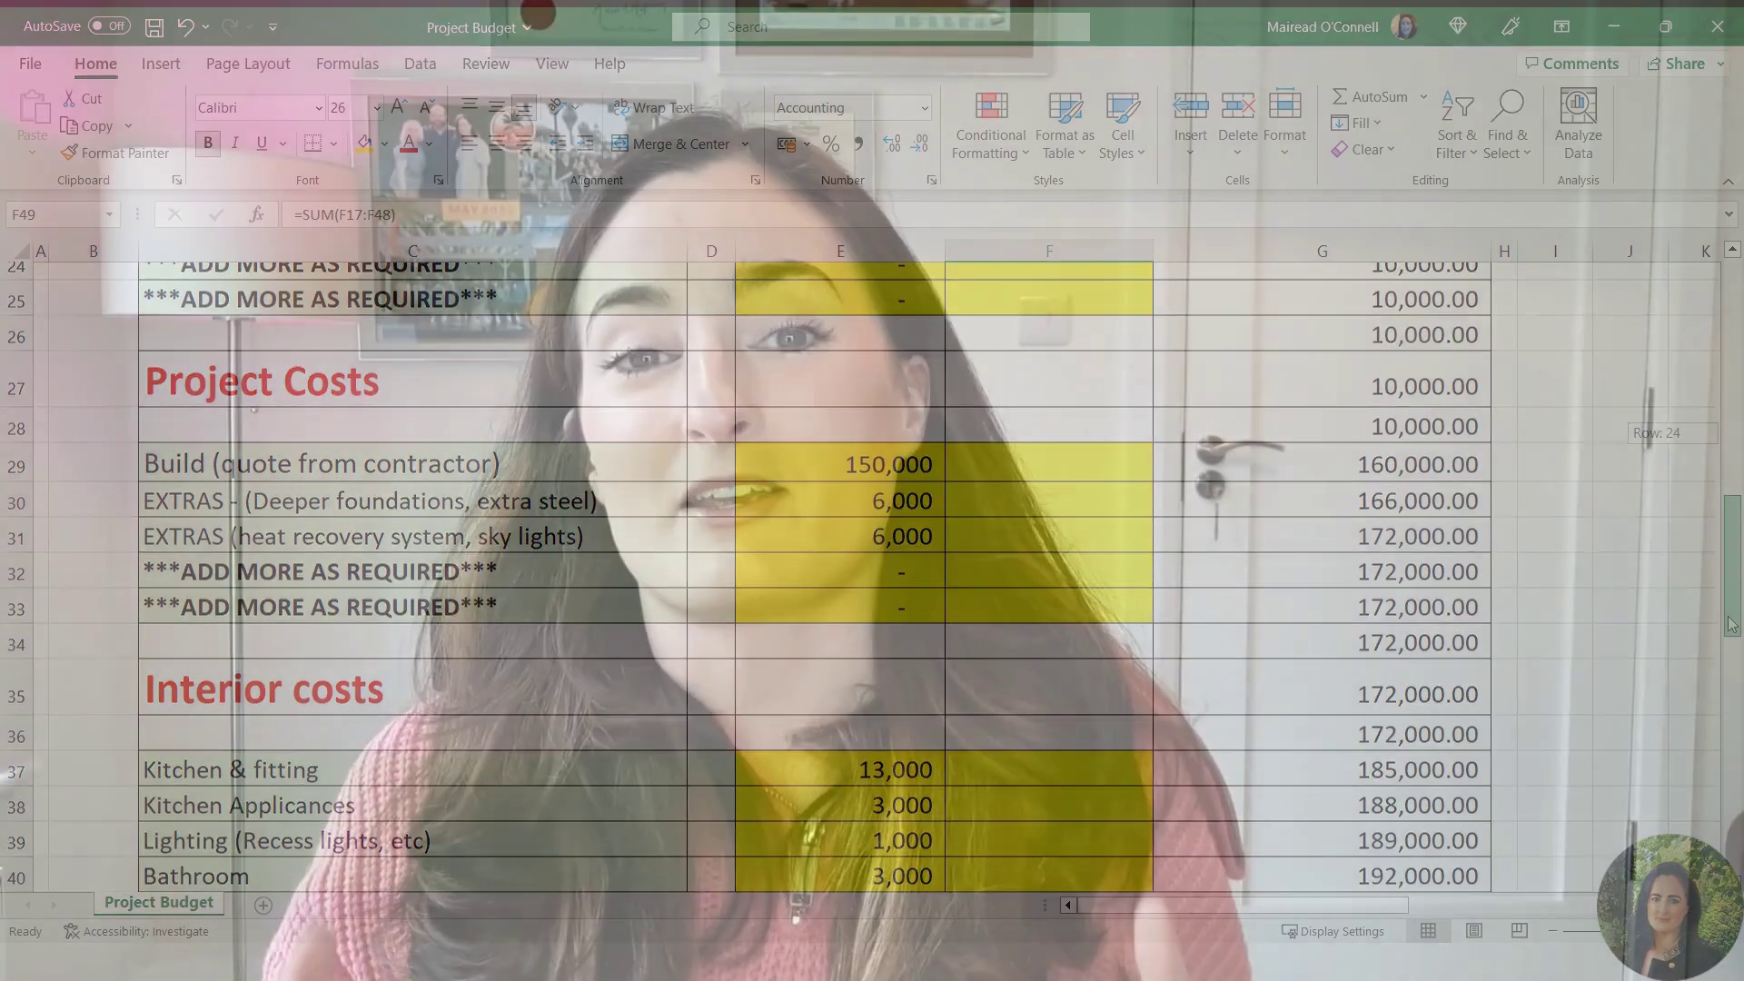